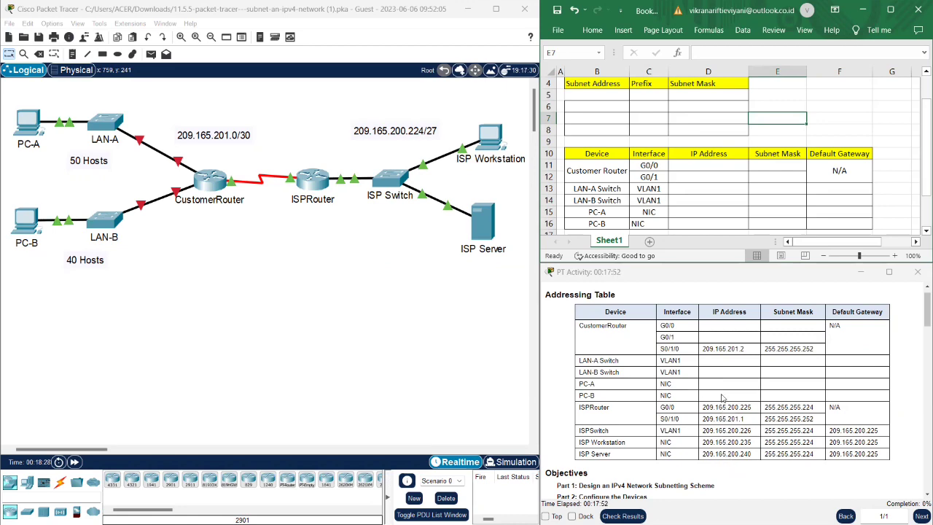
- Scroll the activity instructions past the Addressing Table to Objectives and Background / Scenario
{"action": "scroll", "coordinate": [722, 398], "scroll_direction": "down", "scroll_amount": 3}
{"action": "scroll", "coordinate": [722, 398], "scroll_direction": "down", "scroll_amount": 1}
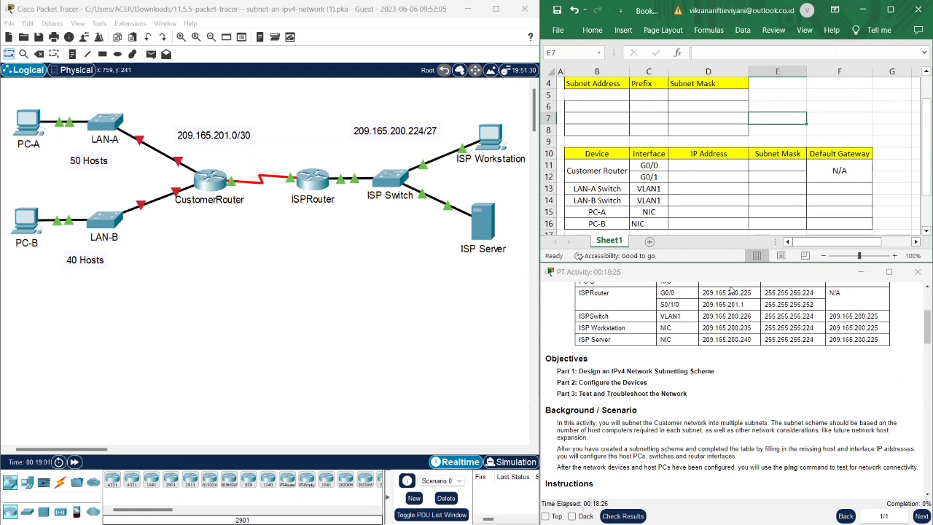
{"action": "scroll", "coordinate": [676, 354], "scroll_direction": "down", "scroll_amount": 3}
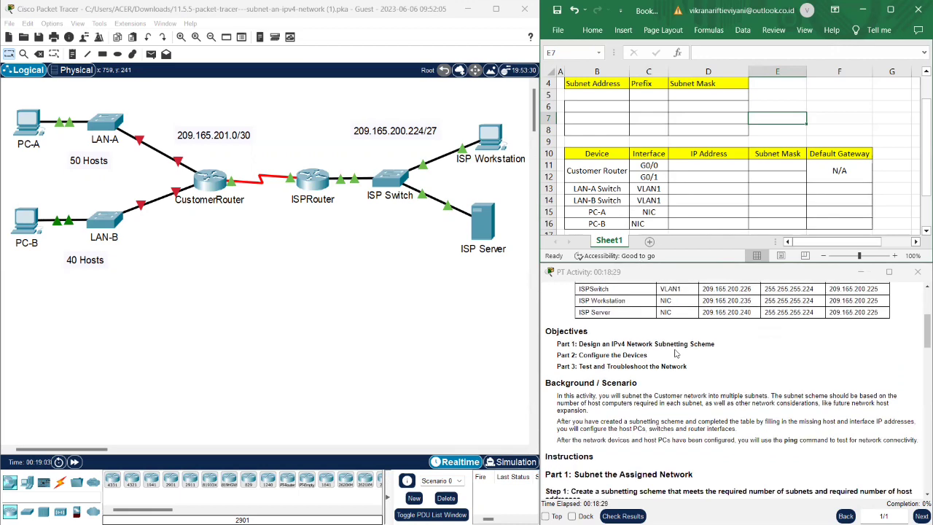
- Scroll the instructions through Part 1 Step 1 to the /25 and /26 binary subnet mask questions
{"action": "scroll", "coordinate": [676, 353], "scroll_direction": "down", "scroll_amount": 3}
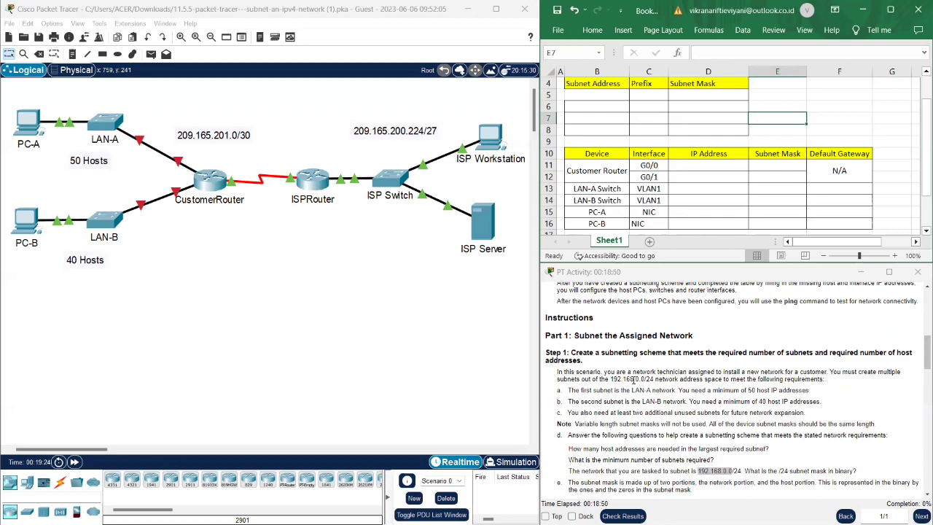
{"action": "scroll", "coordinate": [682, 401], "scroll_direction": "down", "scroll_amount": 1}
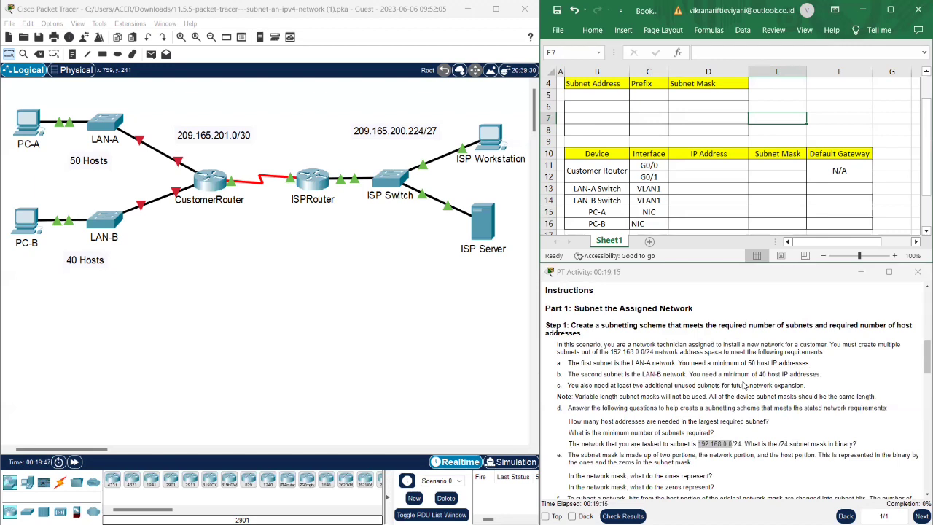
{"action": "scroll", "coordinate": [743, 385], "scroll_direction": "down", "scroll_amount": 1}
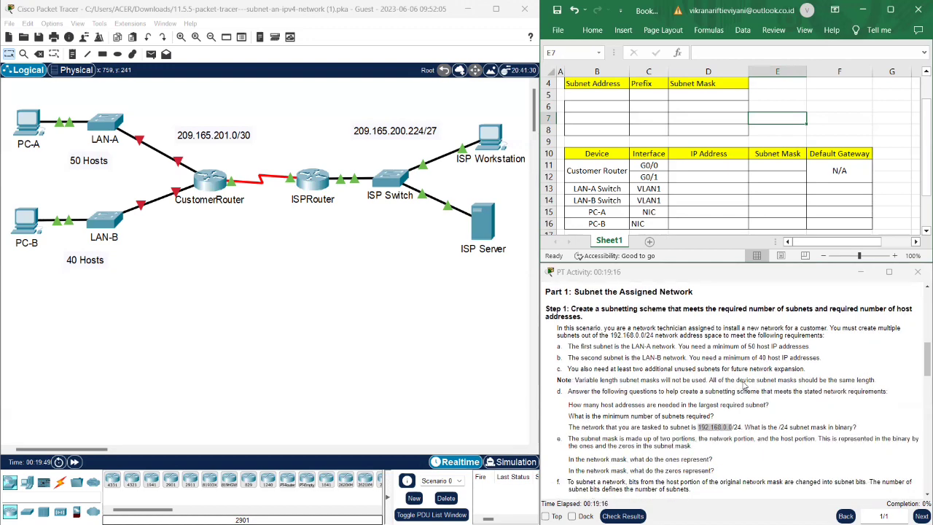
{"action": "scroll", "coordinate": [744, 385], "scroll_direction": "down", "scroll_amount": 1}
{"action": "scroll", "coordinate": [744, 385], "scroll_direction": "down", "scroll_amount": 3}
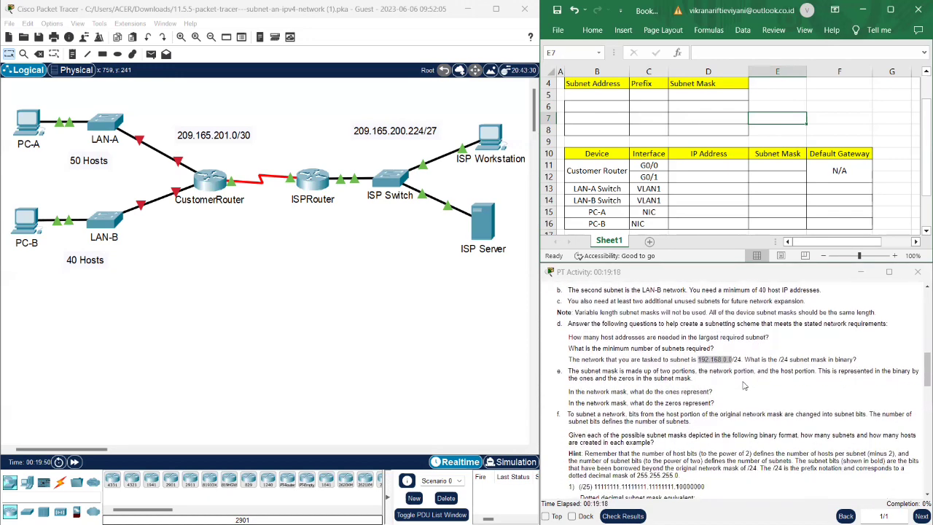
{"action": "scroll", "coordinate": [743, 385], "scroll_direction": "down", "scroll_amount": 1}
{"action": "left_click", "coordinate": [658, 412]}
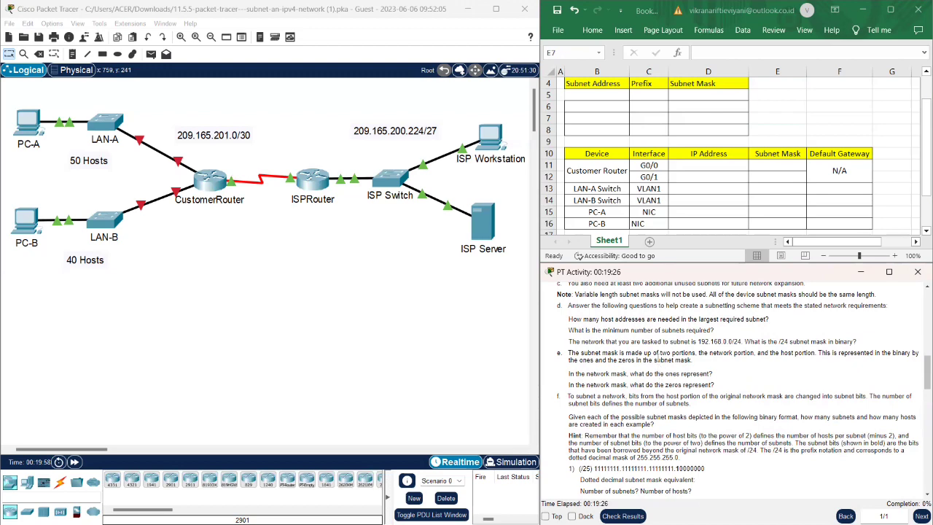
{"action": "scroll", "coordinate": [654, 353], "scroll_direction": "down", "scroll_amount": 1}
{"action": "scroll", "coordinate": [655, 353], "scroll_direction": "down", "scroll_amount": 2}
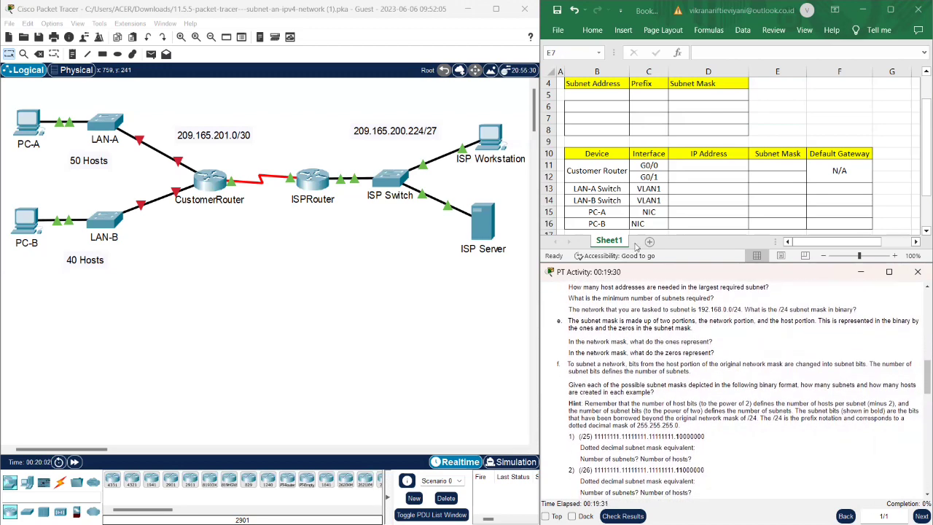
- Open NetAcad lesson 11.5.2 Subnet within an Octet Boundary and scroll to its /24 subnet table
{"action": "mouse_move", "coordinate": [583, 524]}
{"action": "mouse_move", "coordinate": [555, 510]}
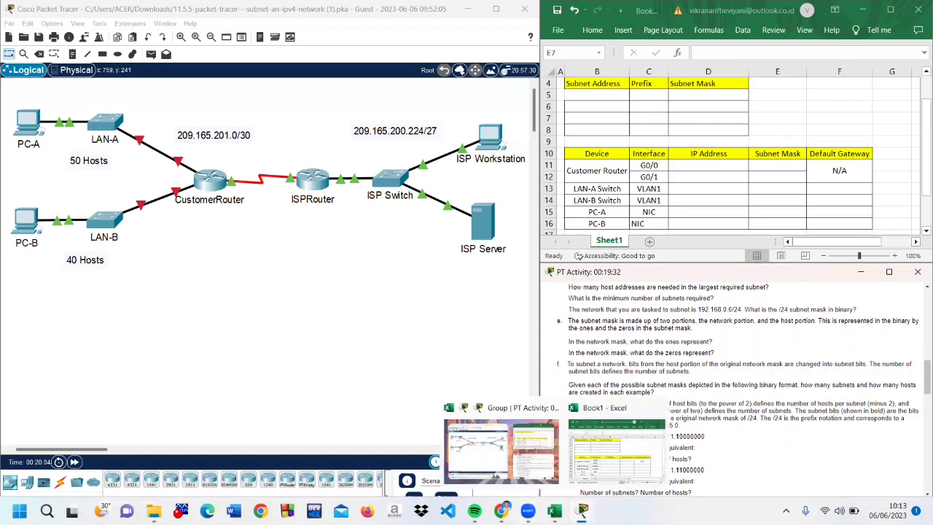
{"action": "mouse_move", "coordinate": [502, 510]}
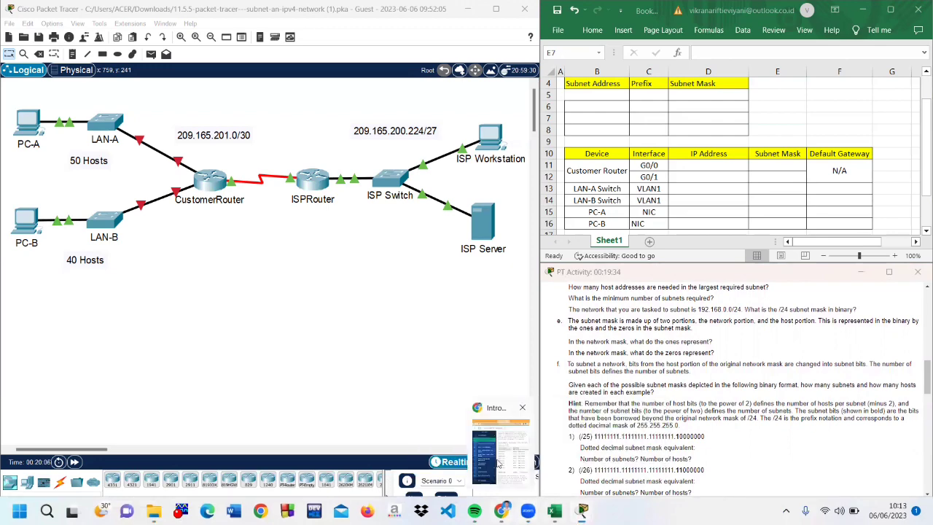
{"action": "left_click", "coordinate": [498, 462]}
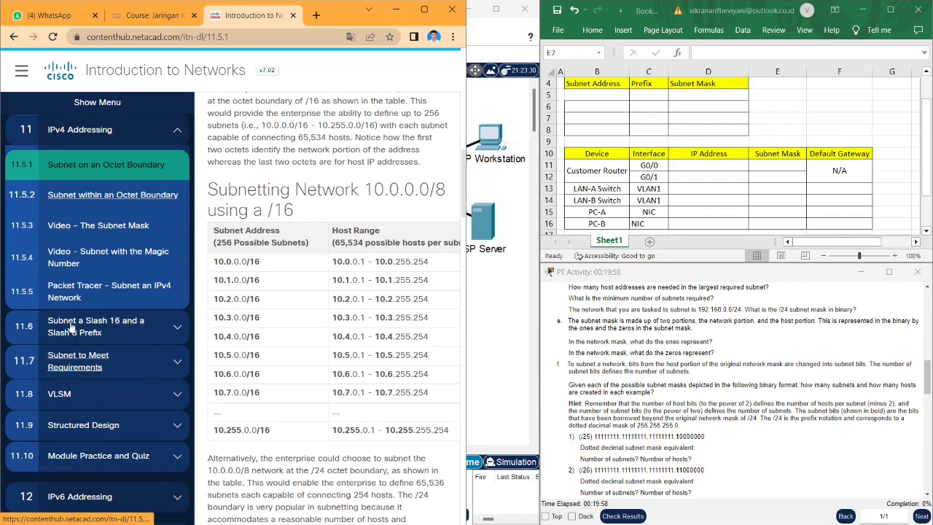
{"action": "left_click", "coordinate": [91, 201]}
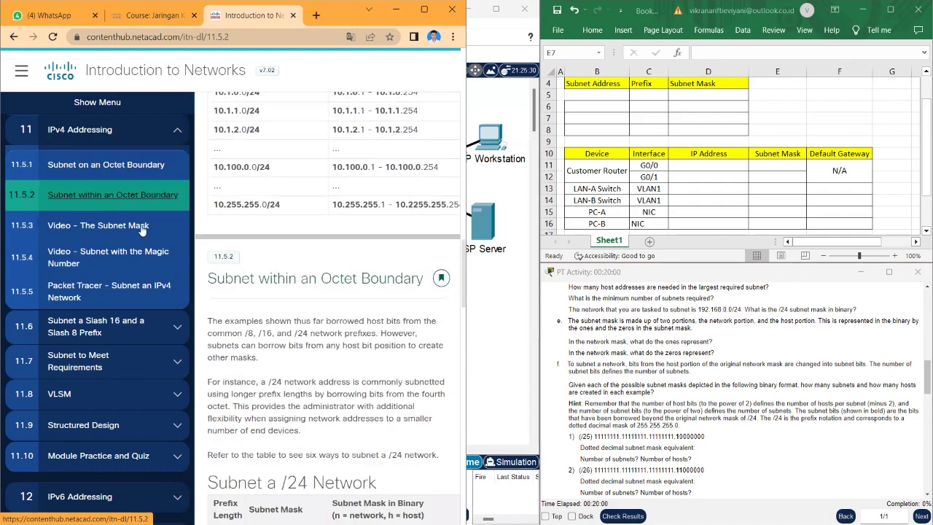
{"action": "scroll", "coordinate": [298, 391], "scroll_direction": "down", "scroll_amount": 1}
{"action": "scroll", "coordinate": [298, 390], "scroll_direction": "down", "scroll_amount": 1}
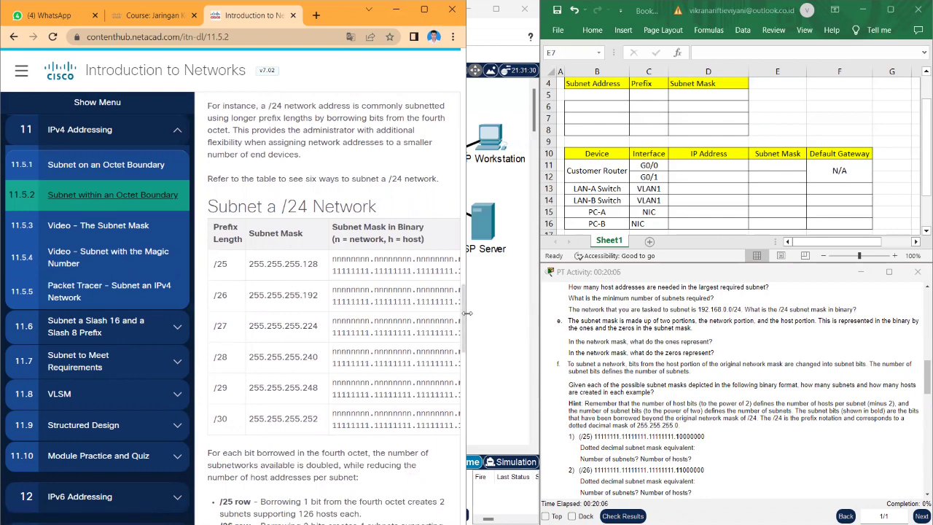
- Widen the Chrome window until the /24 table shows the # of subnets and # of hosts columns
{"action": "left_click_drag", "start_coordinate": [467, 313], "coordinate": [532, 327]}
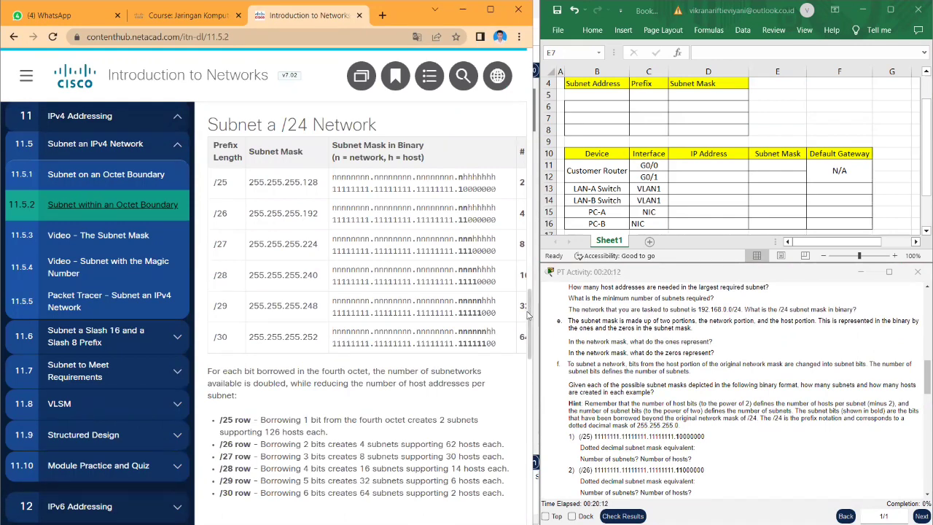
{"action": "left_click_drag", "start_coordinate": [533, 311], "coordinate": [590, 329]}
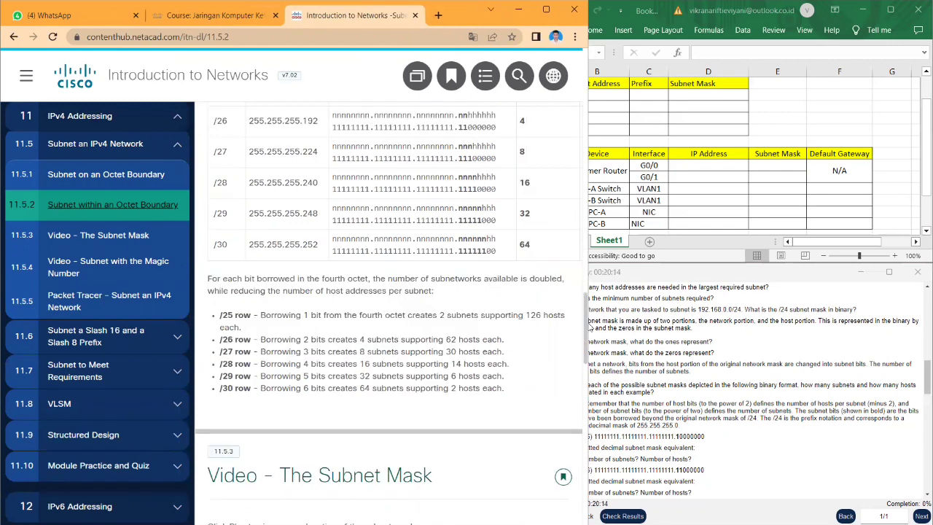
{"action": "scroll", "coordinate": [465, 297], "scroll_direction": "up", "scroll_amount": 3}
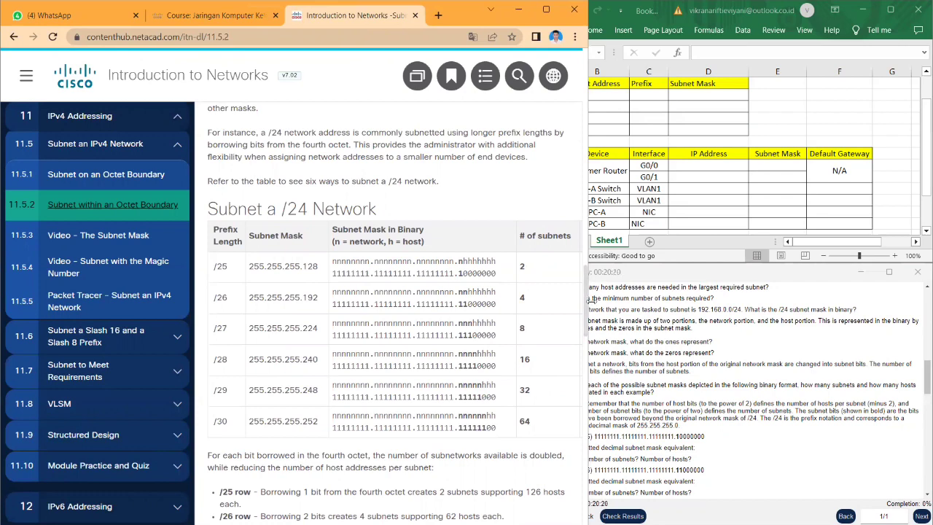
{"action": "left_click_drag", "start_coordinate": [589, 299], "coordinate": [640, 299]}
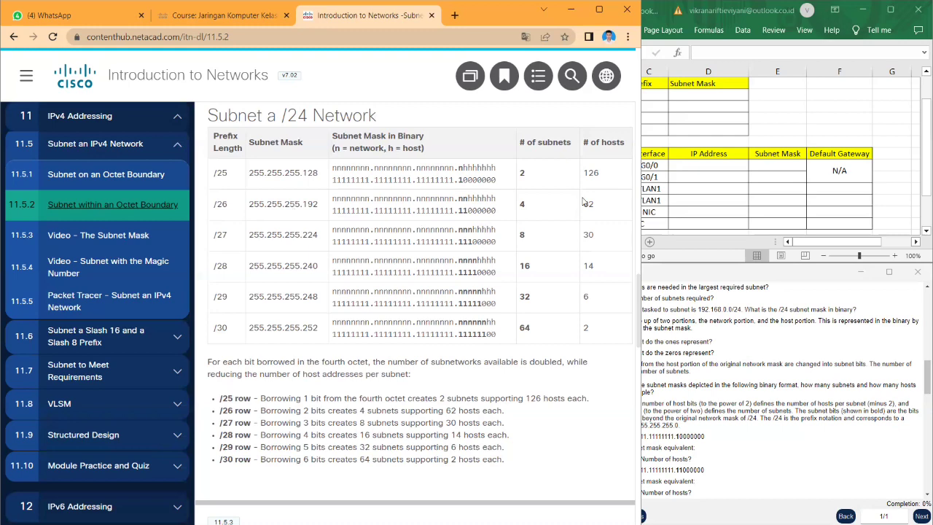
- Enter 192.168.0.0 as the first Subnet Address in cell B5
{"action": "left_click", "coordinate": [689, 129]}
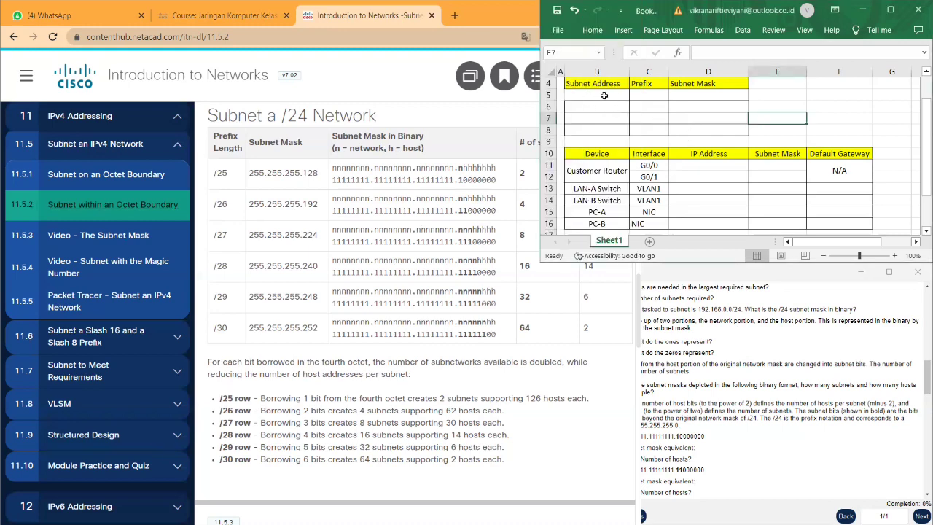
{"action": "left_click", "coordinate": [604, 96]}
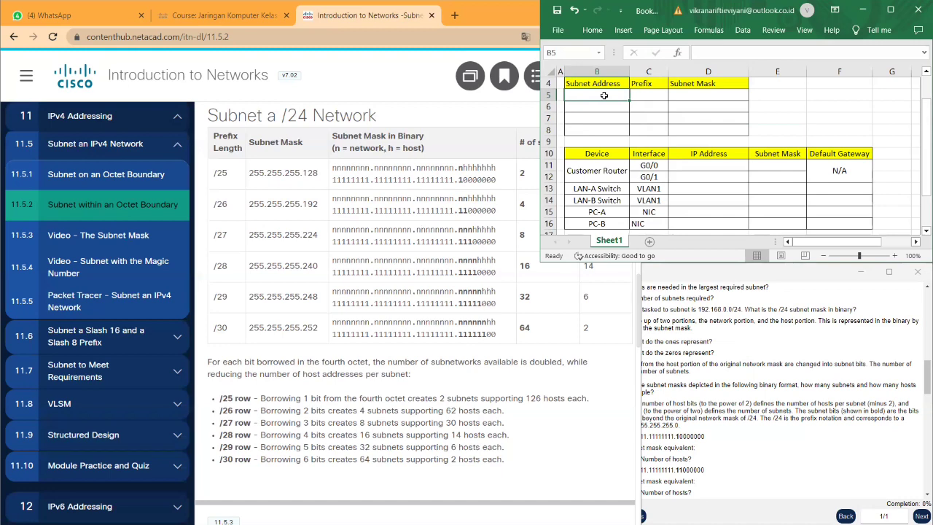
{"action": "type", "text": "192"}
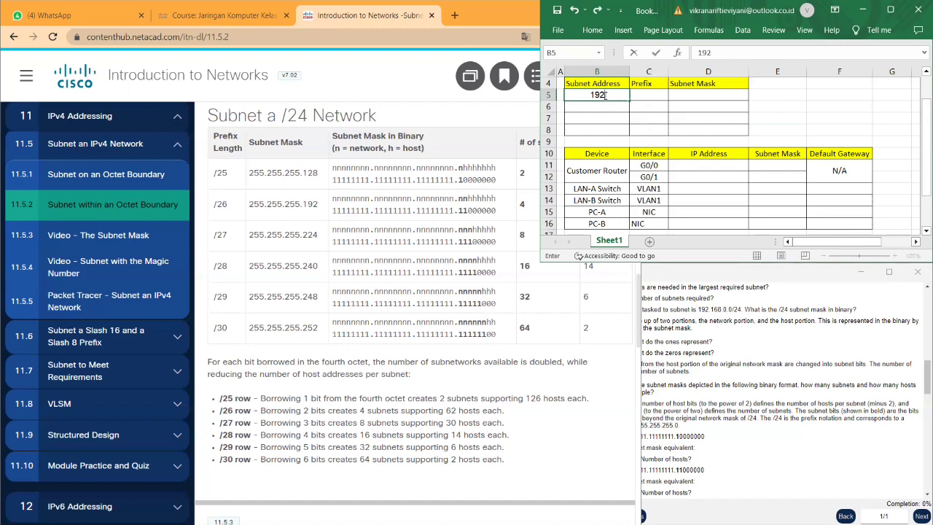
{"action": "type", "text": ".168.0.0"}
{"action": "key", "text": "Tab"}
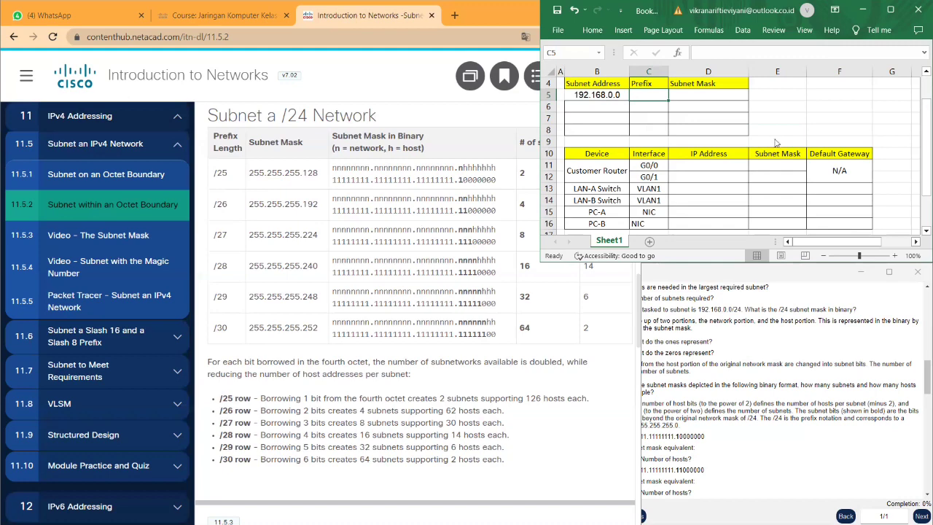
- Record the /26 prefix in cell C5 and return to the course's /24 table
{"action": "key", "text": "slash"}
{"action": "key", "text": "2"}
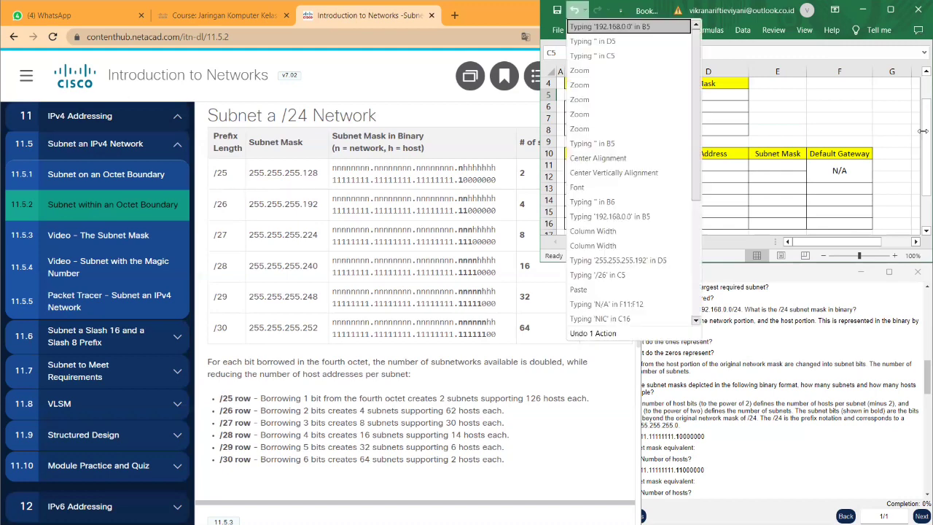
{"action": "key", "text": "Escape"}
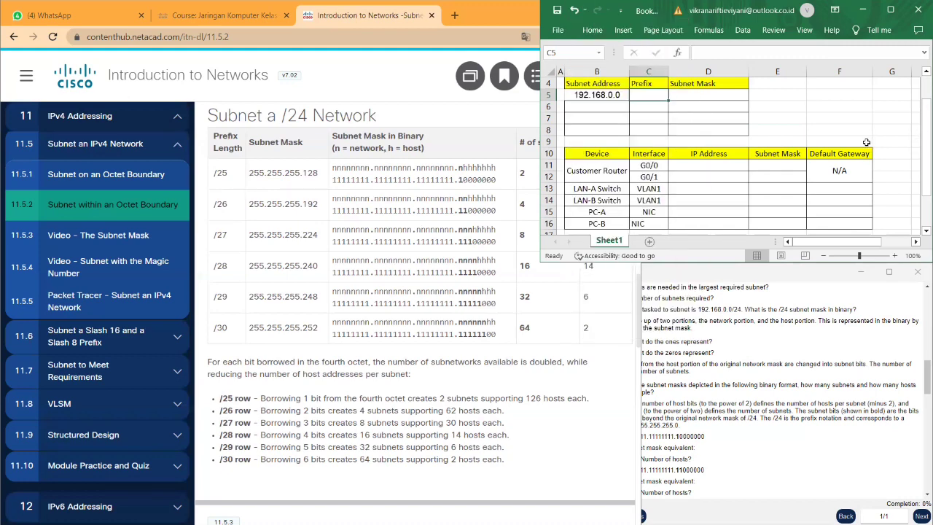
{"action": "double_click", "coordinate": [650, 94]}
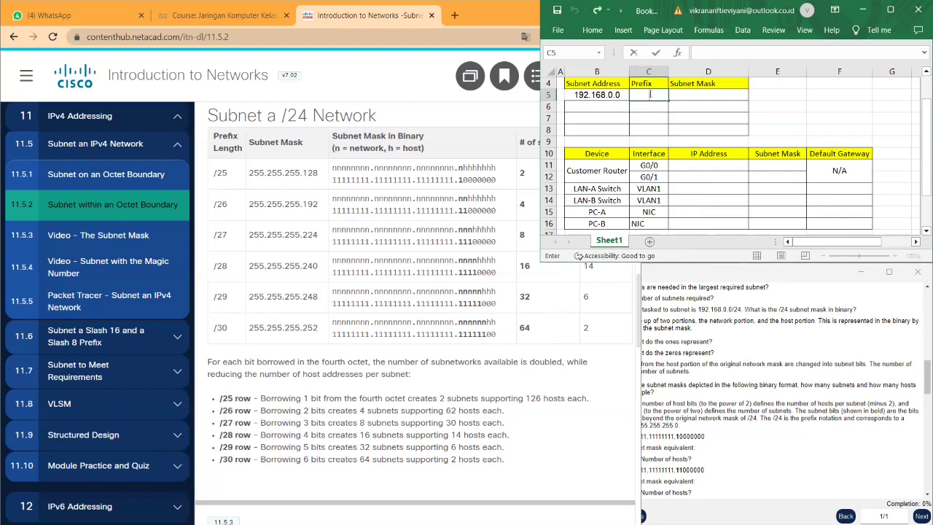
{"action": "type", "text": "/26"}
{"action": "key", "text": "Tab"}
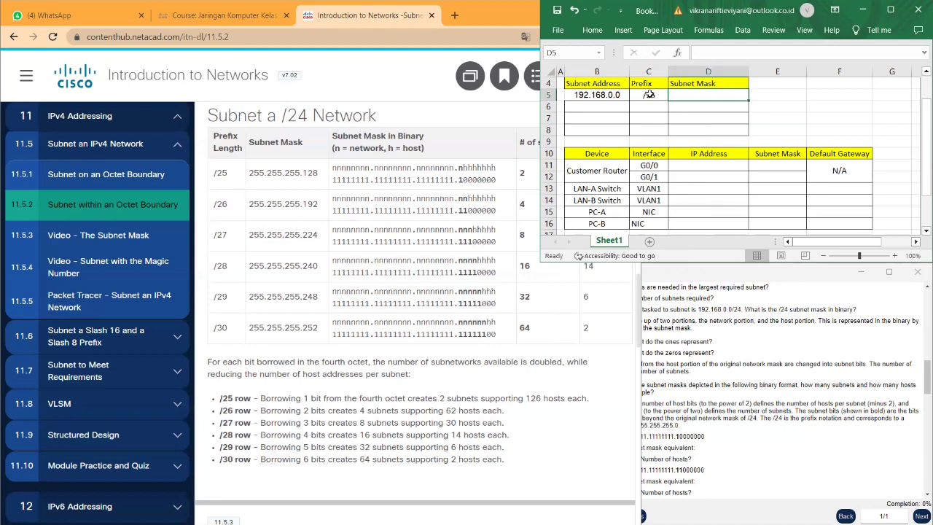
{"action": "left_click", "coordinate": [502, 233]}
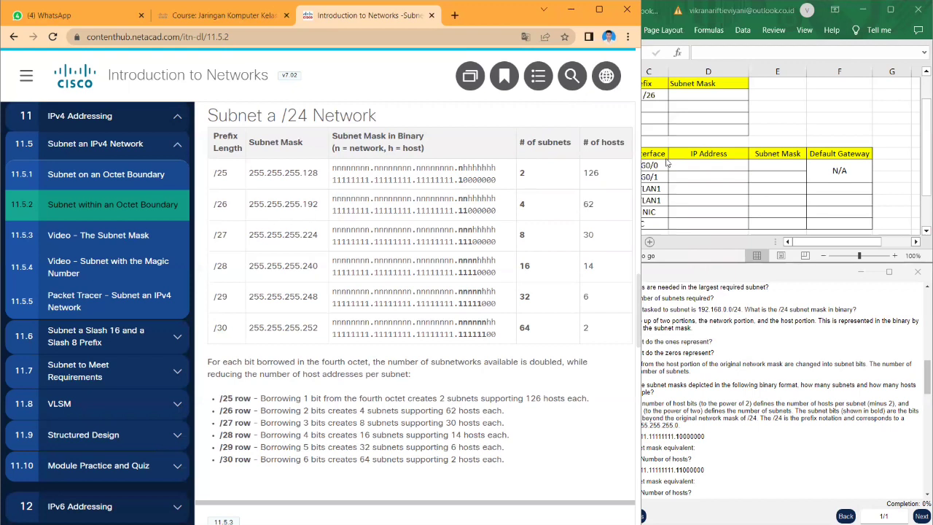
- Enter subnet mask 255.255.255.192 in D5, checking it against the course's /26 row
{"action": "left_click", "coordinate": [697, 95]}
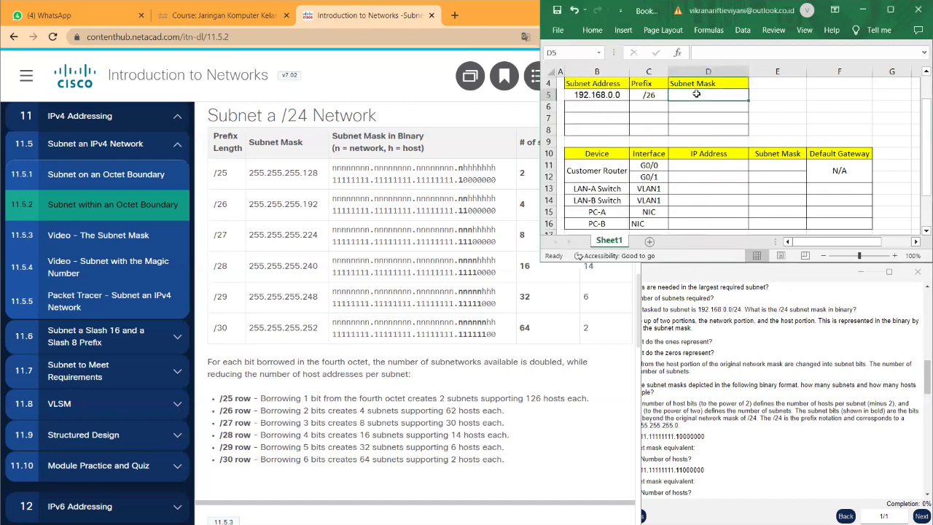
{"action": "type", "text": "255.2"}
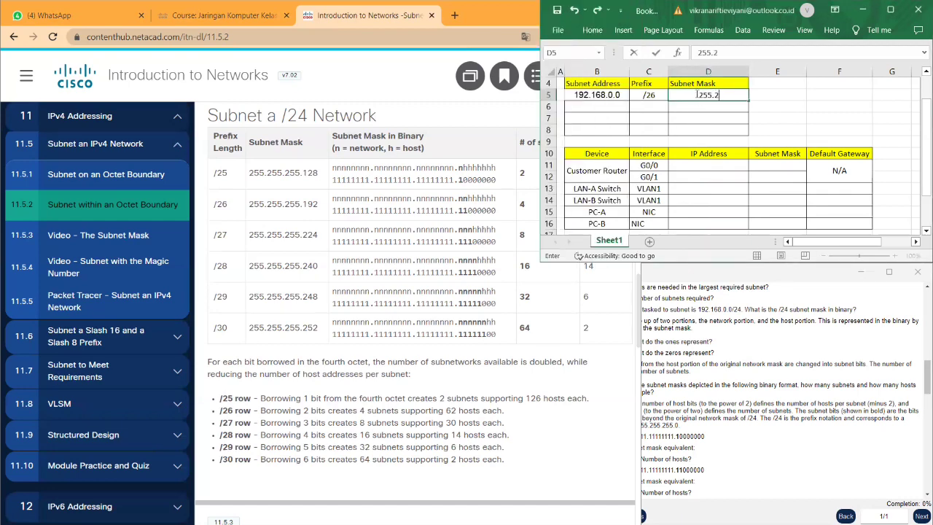
{"action": "type", "text": "55.255.192"}
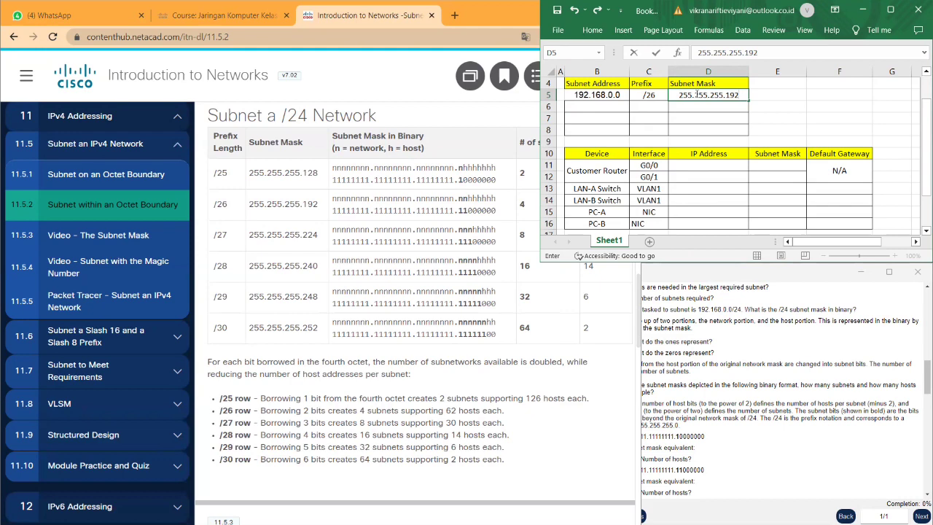
{"action": "left_click", "coordinate": [535, 262]}
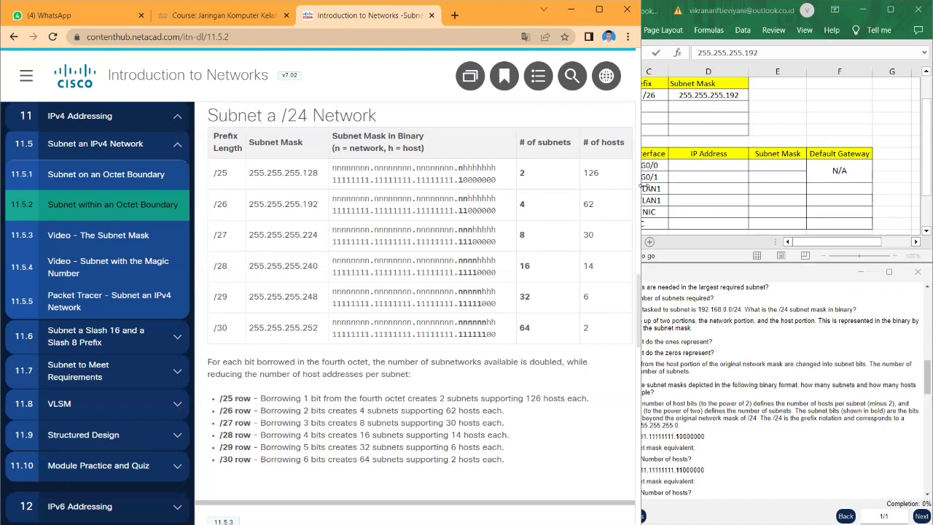
{"action": "left_click", "coordinate": [692, 122]}
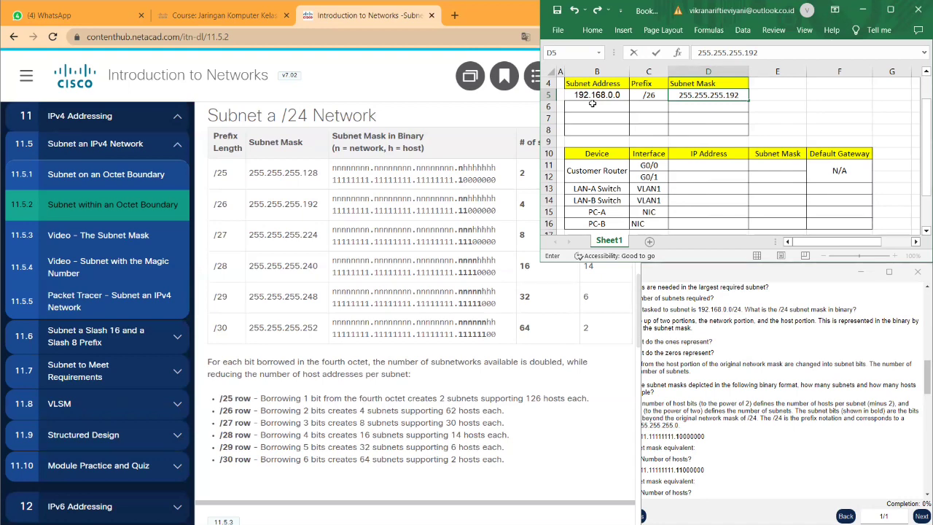
- Copy 192.168.0.0 down to B8 and change B6 to 192.168.0.64
{"action": "left_click", "coordinate": [581, 105]}
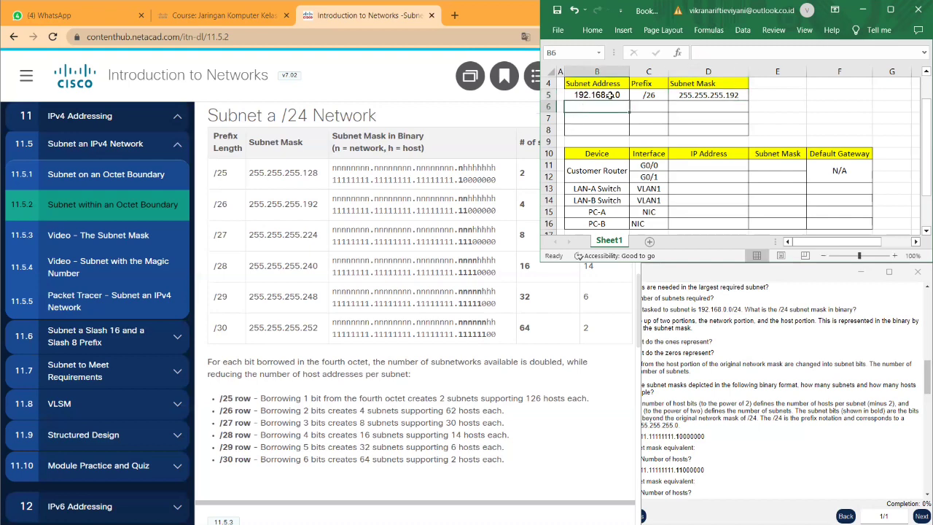
{"action": "left_click", "coordinate": [609, 96]}
{"action": "left_click_drag", "start_coordinate": [628, 101], "coordinate": [629, 131]}
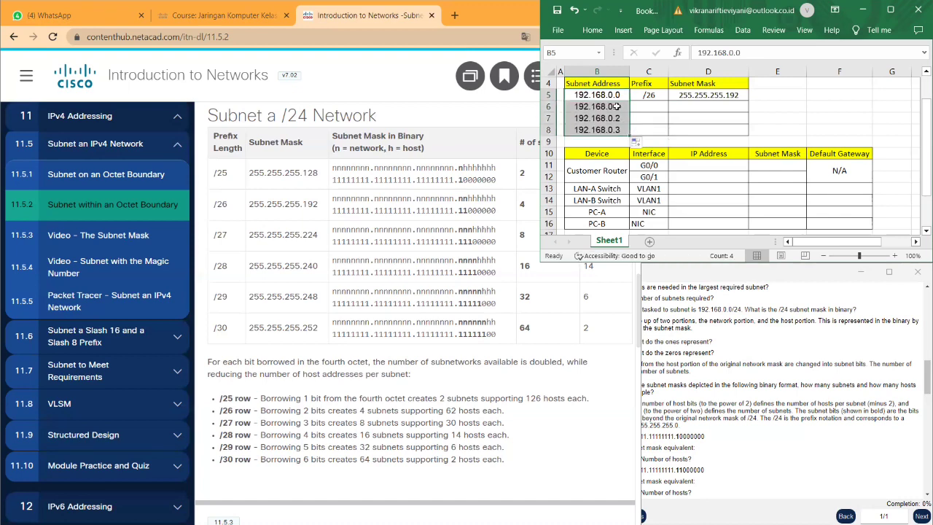
{"action": "left_click", "coordinate": [624, 106]}
{"action": "double_click", "coordinate": [624, 106]}
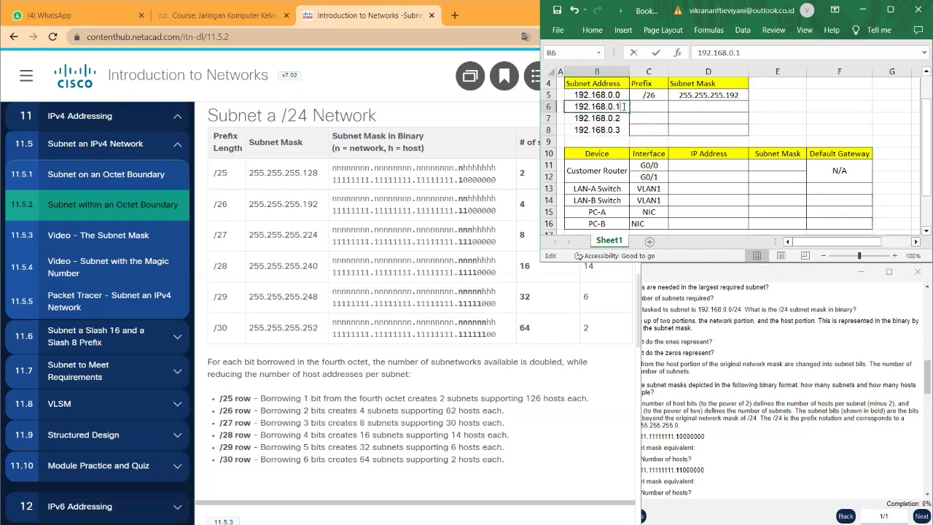
{"action": "key", "text": "BackSpace"}
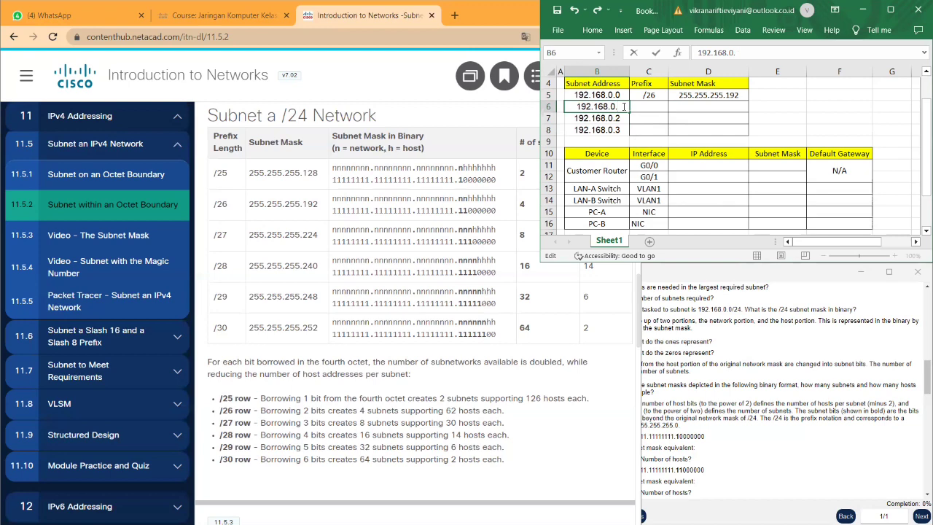
{"action": "type", "text": "64"}
{"action": "left_click", "coordinate": [618, 118]}
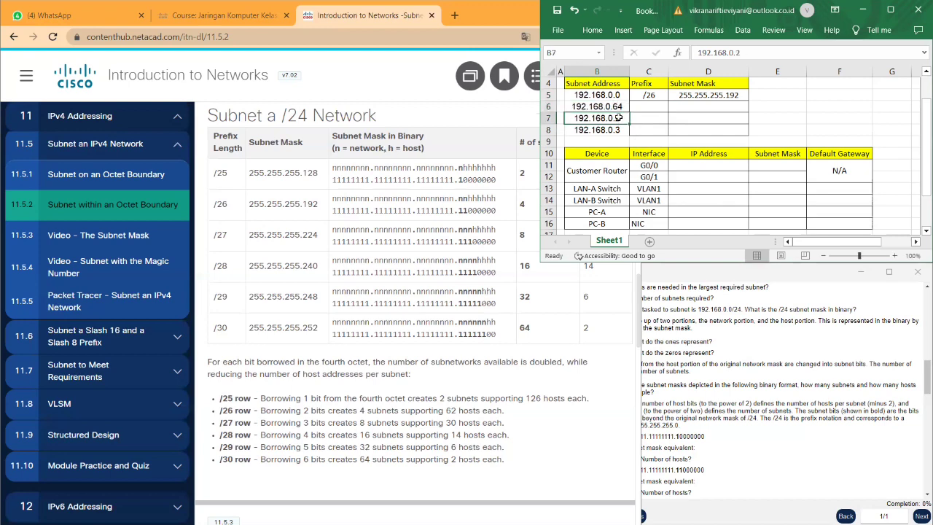
- Change B7 to 192.168.0.128 and B8 to 192.168.0.192
{"action": "double_click", "coordinate": [618, 118]}
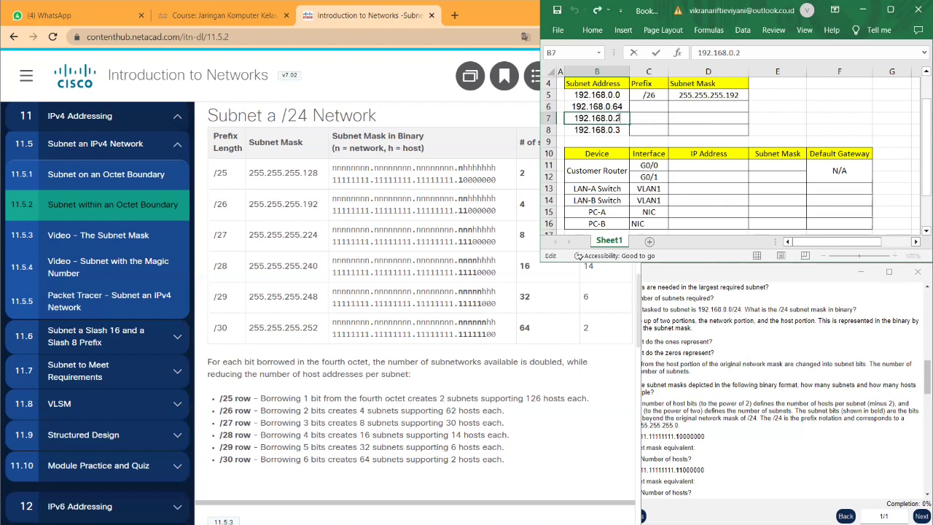
{"action": "key", "text": "BackSpace"}
{"action": "type", "text": "128"}
{"action": "key", "text": "Return"}
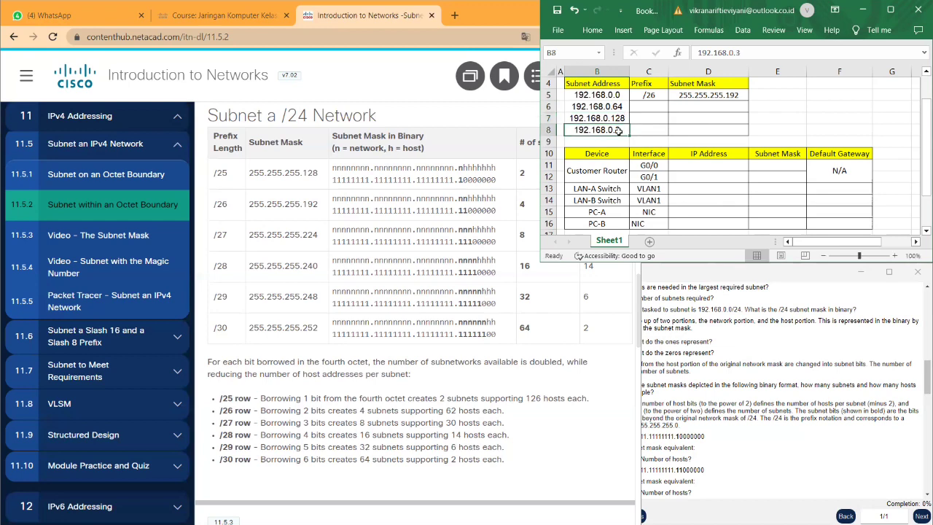
{"action": "double_click", "coordinate": [618, 130]}
{"action": "key", "text": "BackSpace"}
{"action": "type", "text": "192"}
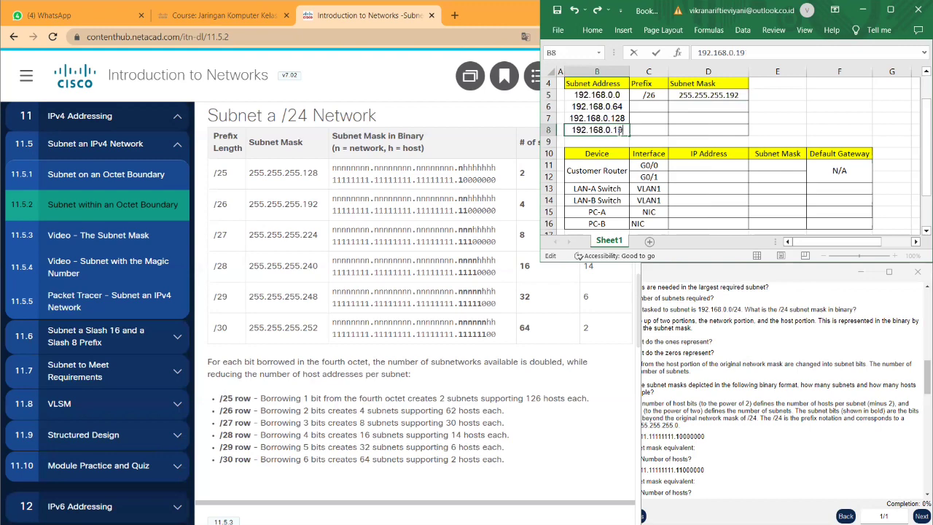
{"action": "left_click", "coordinate": [646, 108]}
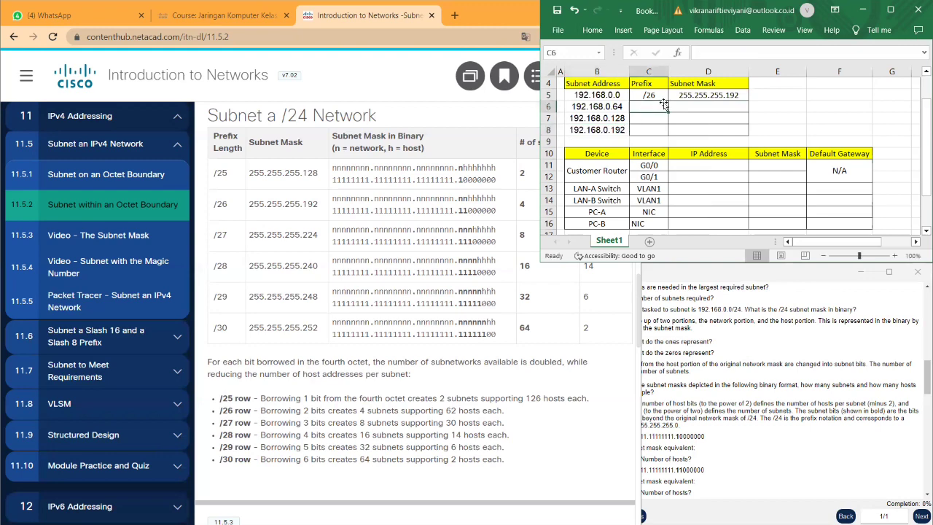
- Fill the C5 prefix down to C8 and correct C6 to /26
{"action": "left_click", "coordinate": [661, 97]}
{"action": "left_click_drag", "start_coordinate": [668, 99], "coordinate": [669, 132]}
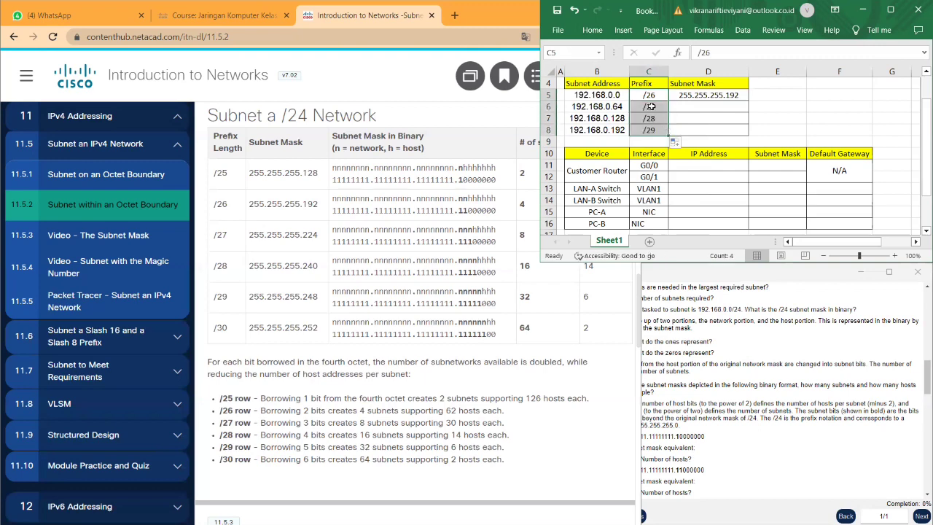
{"action": "left_click", "coordinate": [653, 106]}
{"action": "double_click", "coordinate": [654, 106]}
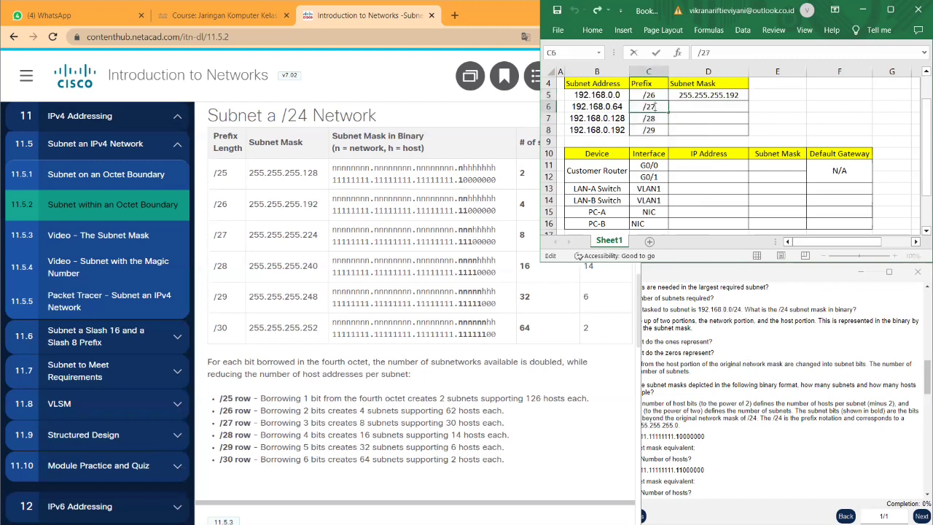
{"action": "key", "text": "BackSpace"}
{"action": "type", "text": "6"}
{"action": "key", "text": "Return"}
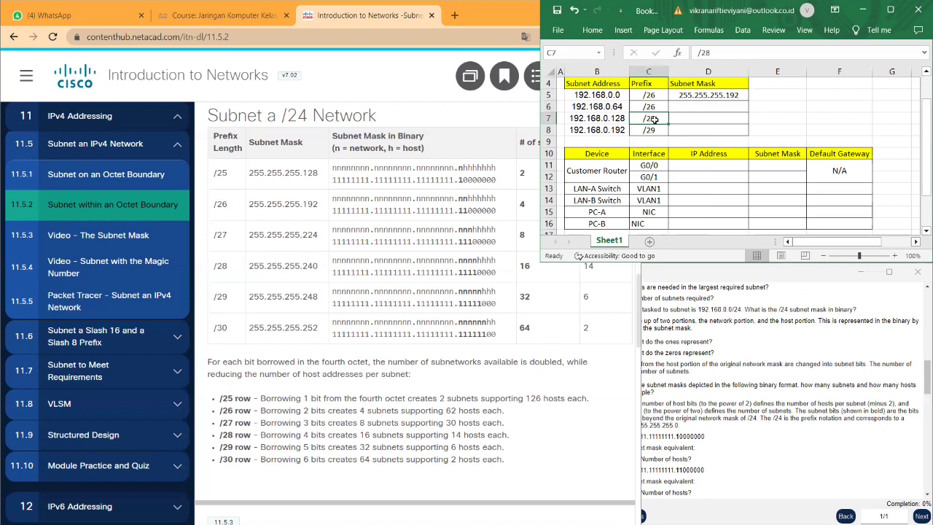
- Correct the C7 and C8 prefixes to /26
{"action": "left_click", "coordinate": [710, 54]}
{"action": "key", "text": "BackSpace"}
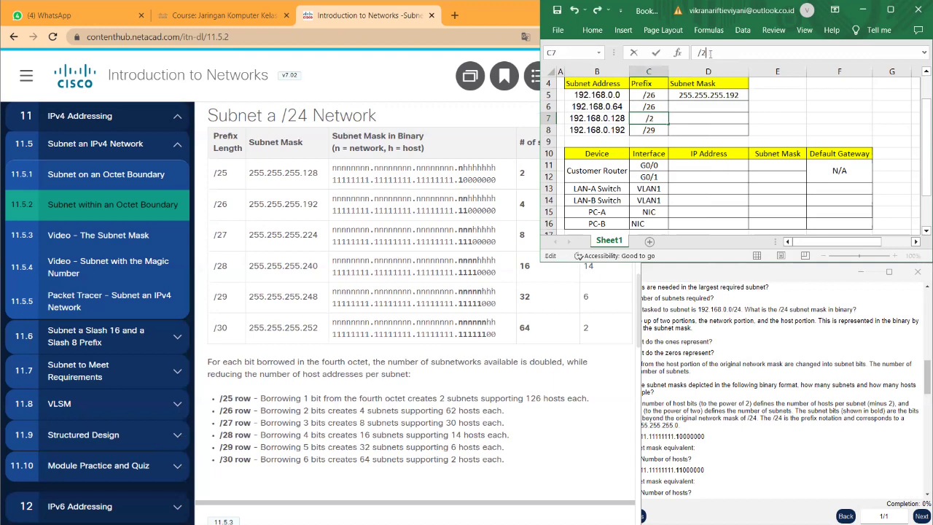
{"action": "type", "text": "6"}
{"action": "left_click", "coordinate": [648, 128]}
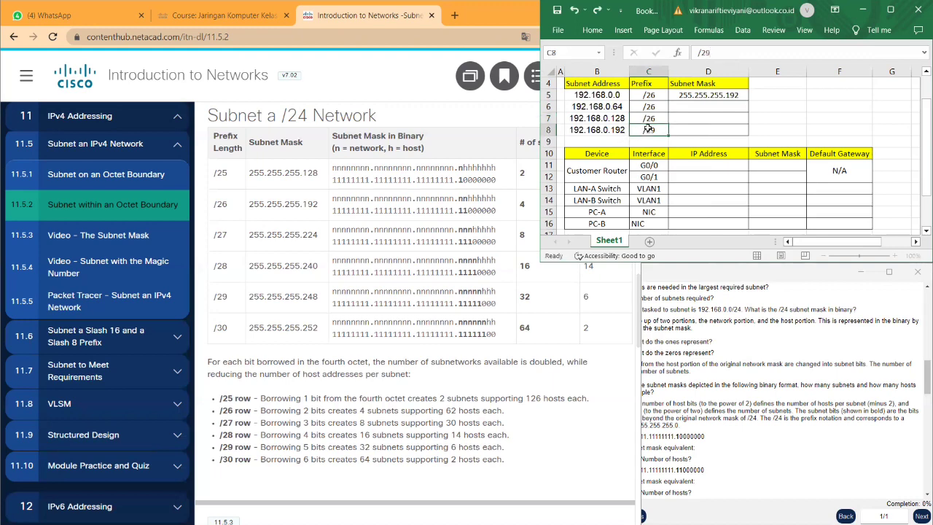
{"action": "left_click", "coordinate": [707, 53]}
{"action": "key", "text": "BackSpace"}
{"action": "type", "text": "6"}
- Copy subnet mask 255.255.255.192 from D5 down through D8
{"action": "left_click", "coordinate": [701, 107]}
{"action": "left_click", "coordinate": [720, 96]}
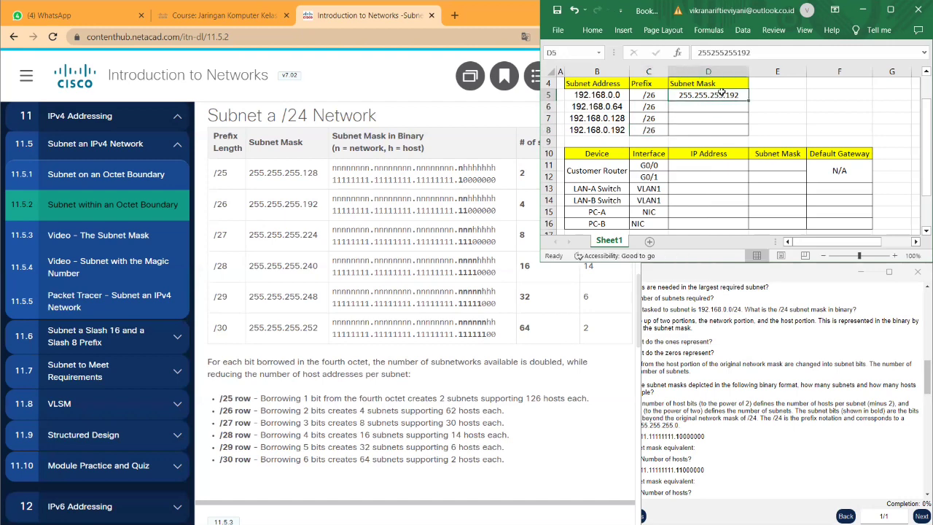
{"action": "left_click_drag", "start_coordinate": [748, 101], "coordinate": [747, 136]}
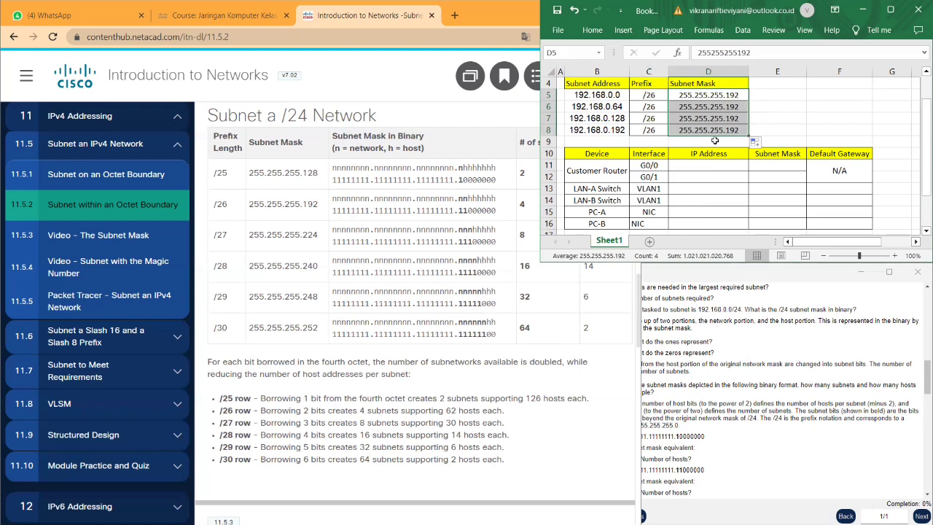
{"action": "left_click", "coordinate": [770, 134]}
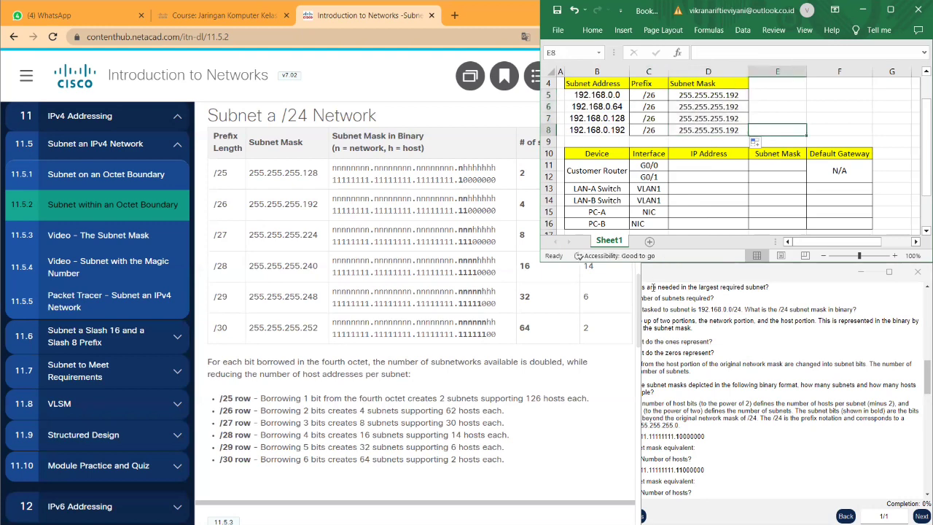
- Scroll the Packet Tracer instructions to Step 2's LAN-A/LAN-B addressing criteria and Part 2
{"action": "left_click", "coordinate": [684, 334]}
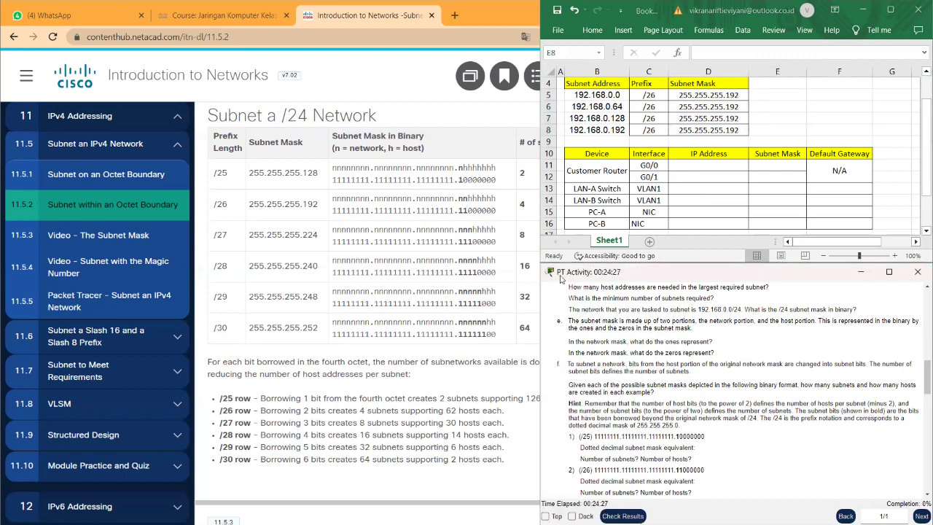
{"action": "scroll", "coordinate": [592, 350], "scroll_direction": "down", "scroll_amount": 3}
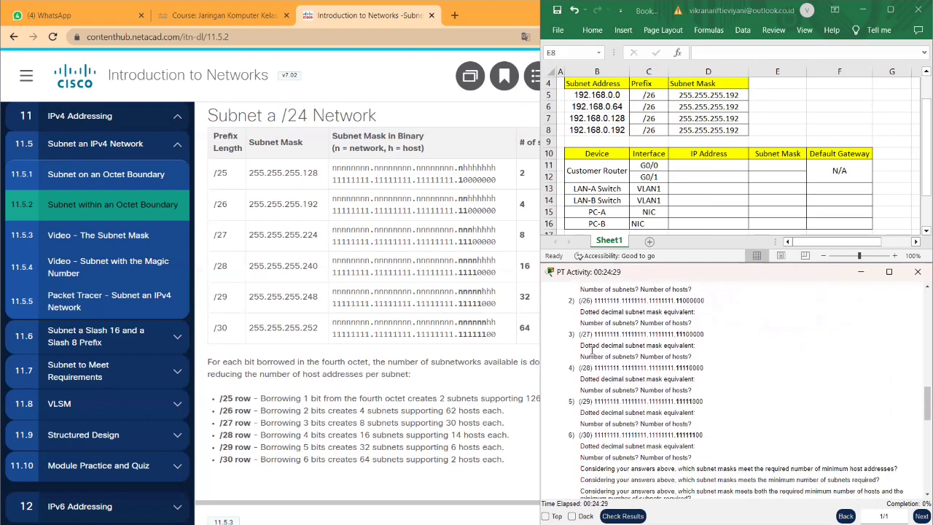
{"action": "scroll", "coordinate": [592, 351], "scroll_direction": "up", "scroll_amount": 6}
{"action": "scroll", "coordinate": [591, 350], "scroll_direction": "down", "scroll_amount": 10}
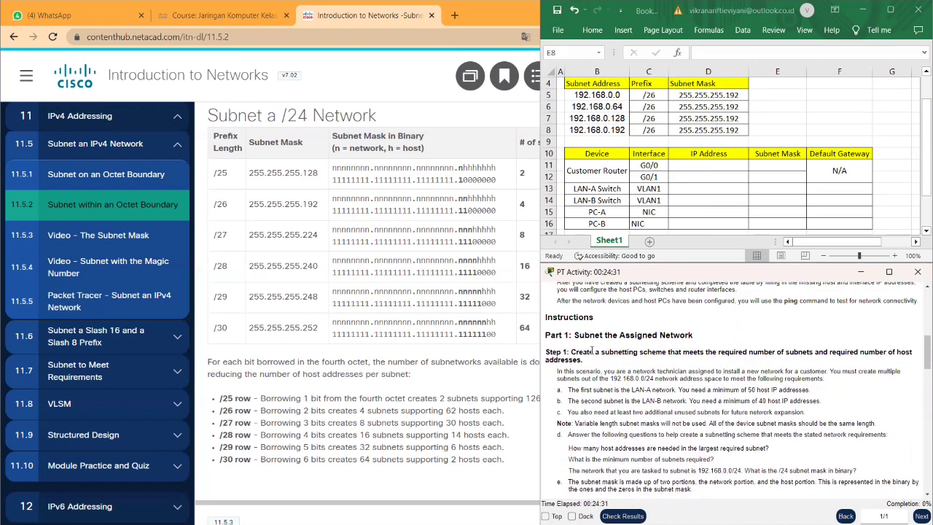
{"action": "scroll", "coordinate": [592, 350], "scroll_direction": "down", "scroll_amount": 2}
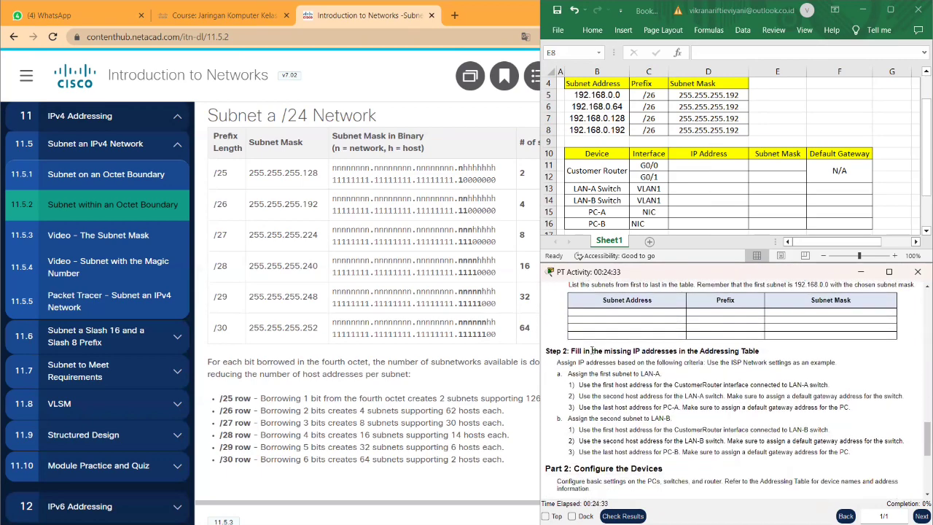
{"action": "scroll", "coordinate": [591, 349], "scroll_direction": "down", "scroll_amount": 1}
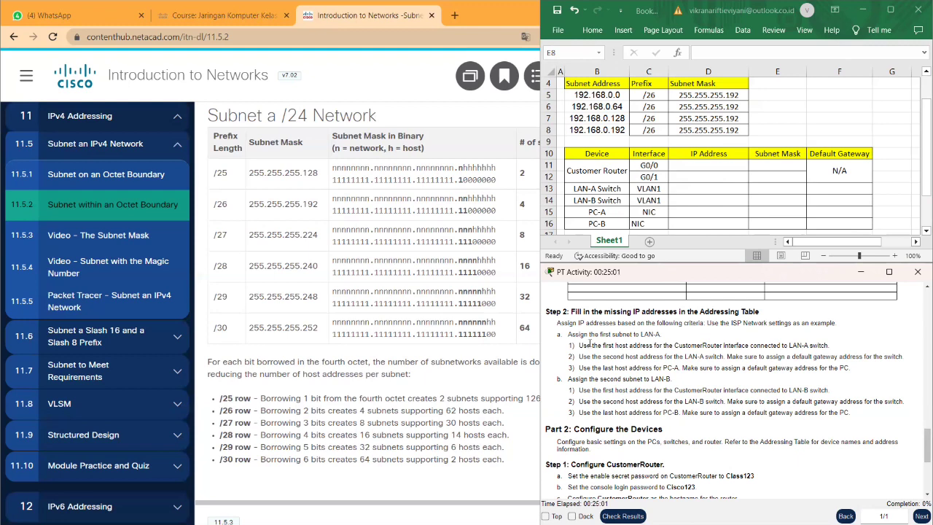
- Fill Customer Router G0/0's IP cell with 192.168.0.1 by copying and editing the subnet address
{"action": "left_click", "coordinate": [714, 161]}
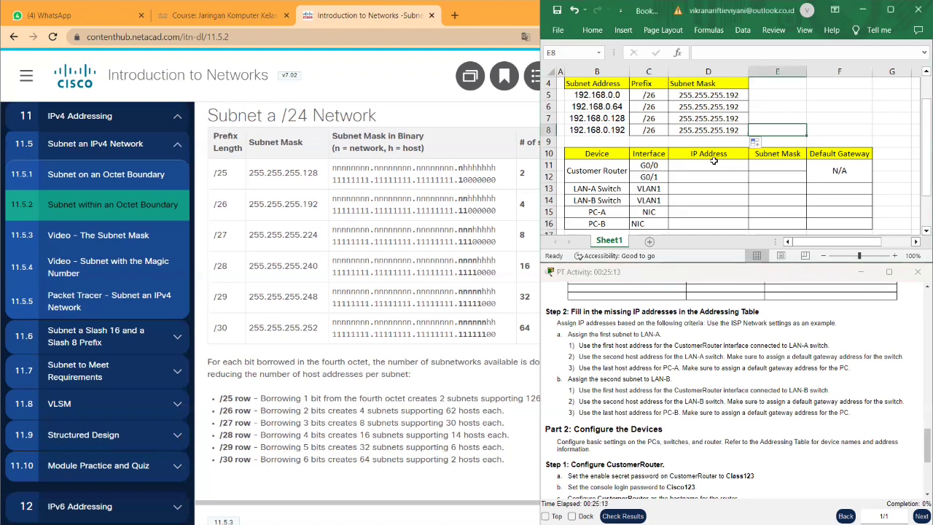
{"action": "double_click", "coordinate": [715, 161]}
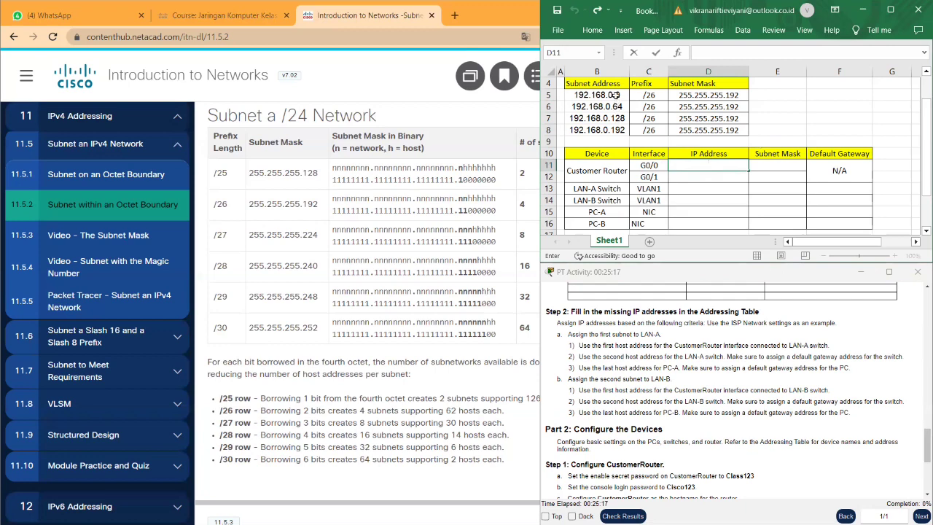
{"action": "left_click", "coordinate": [616, 96]}
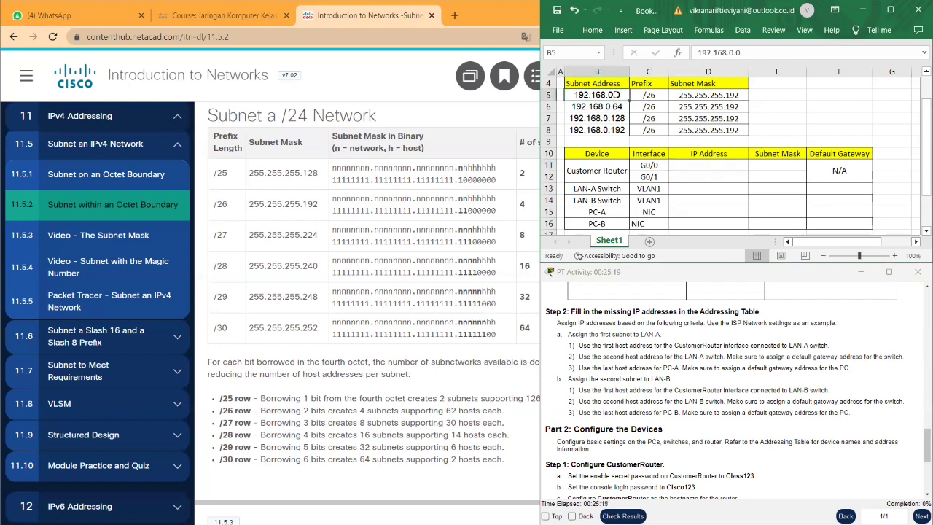
{"action": "key", "text": "ctrl+c"}
{"action": "left_click", "coordinate": [694, 165]}
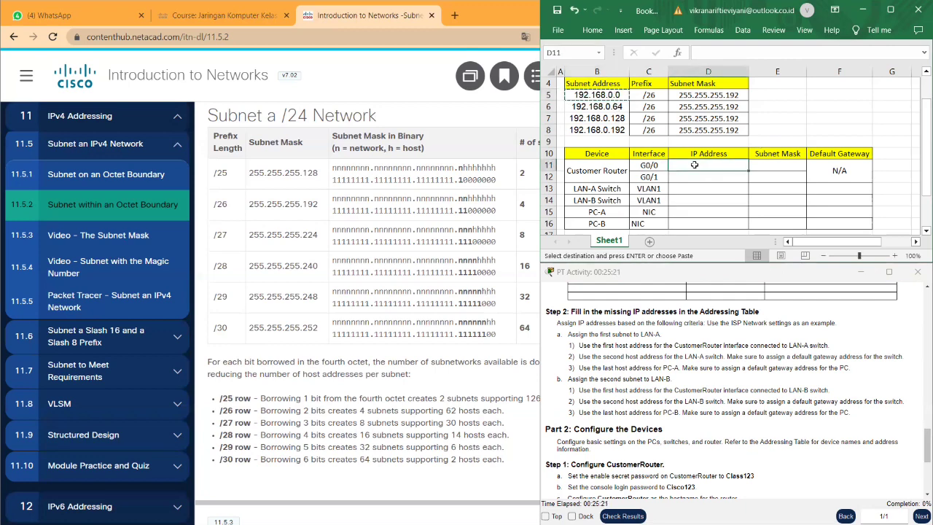
{"action": "key", "text": "ctrl+v"}
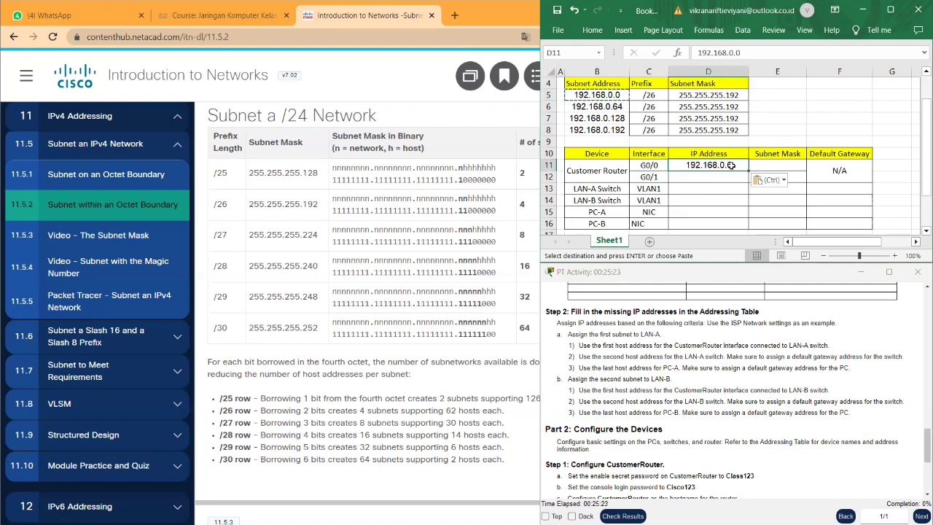
{"action": "double_click", "coordinate": [732, 165]}
{"action": "key", "text": "BackSpace"}
{"action": "type", "text": "1"}
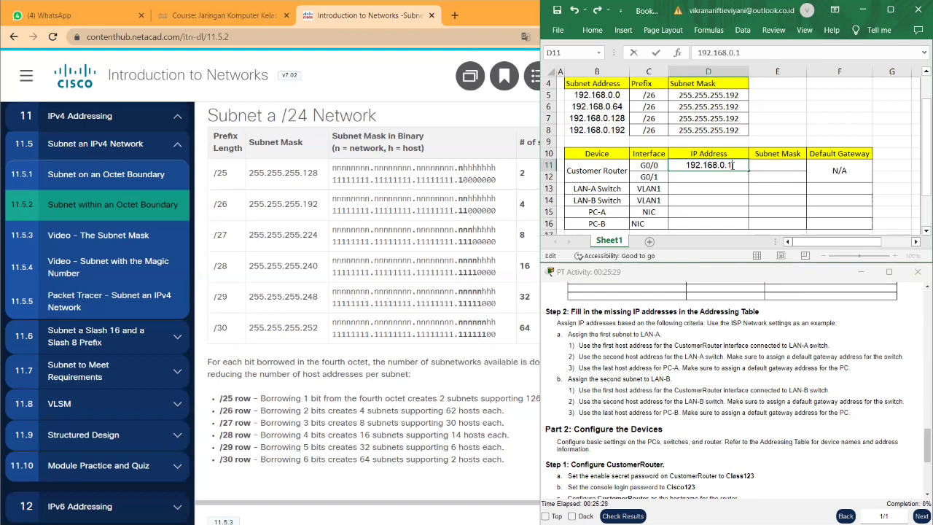
- Enter subnet mask 255.255.255.192 for router G0/0 in E11
{"action": "left_click", "coordinate": [684, 92]}
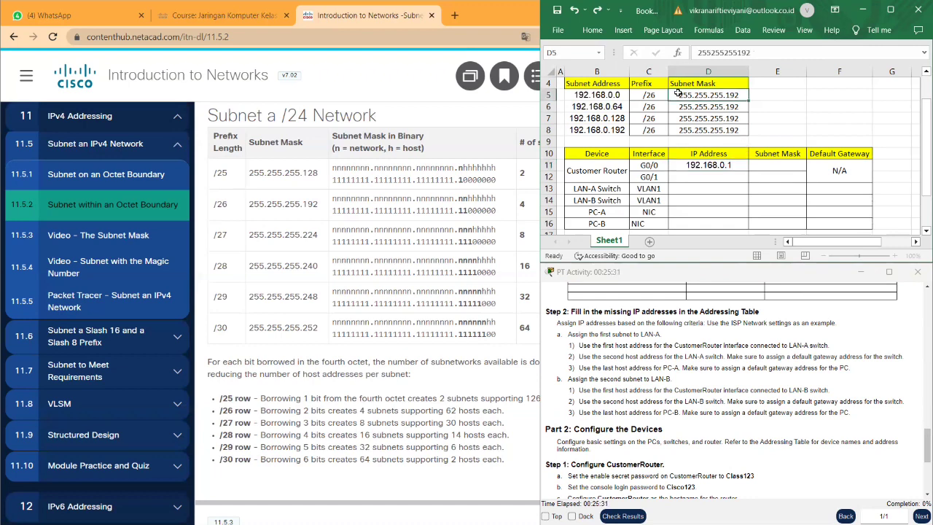
{"action": "key", "text": "ctrl+c"}
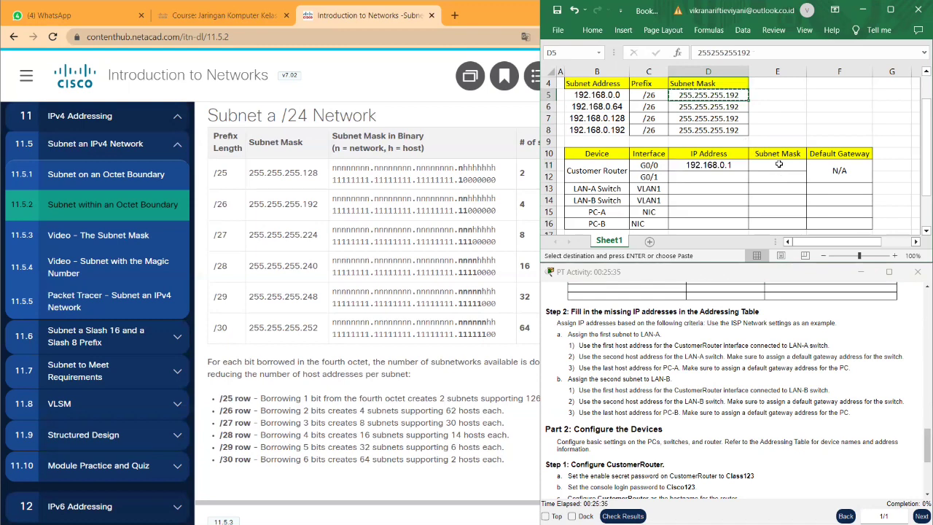
{"action": "left_click", "coordinate": [779, 164]}
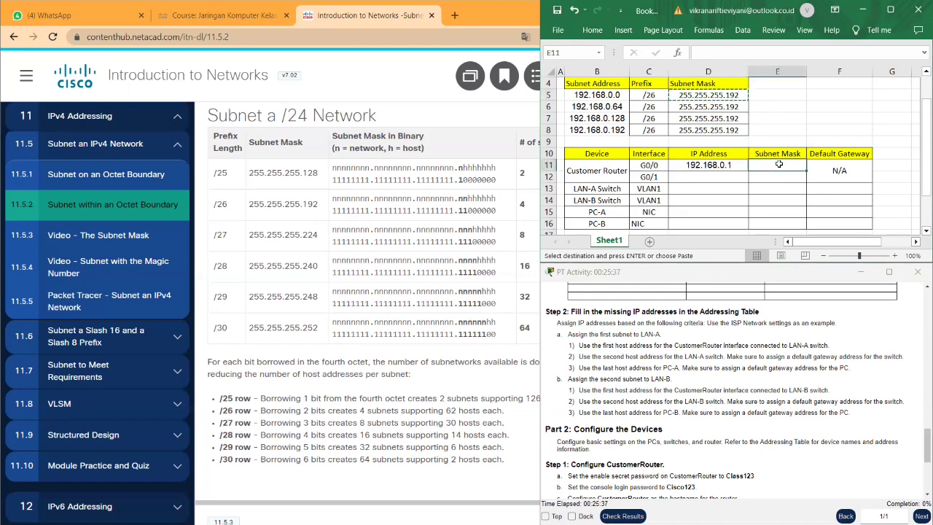
{"action": "key", "text": "ctrl+v"}
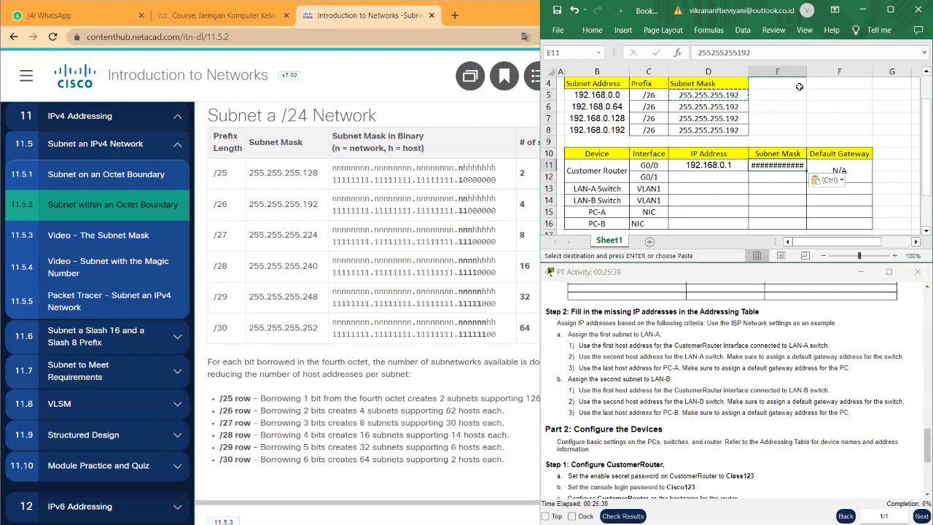
- Widen the Subnet Mask column and fill the mask down to the PC-B row
{"action": "left_click", "coordinate": [781, 70]}
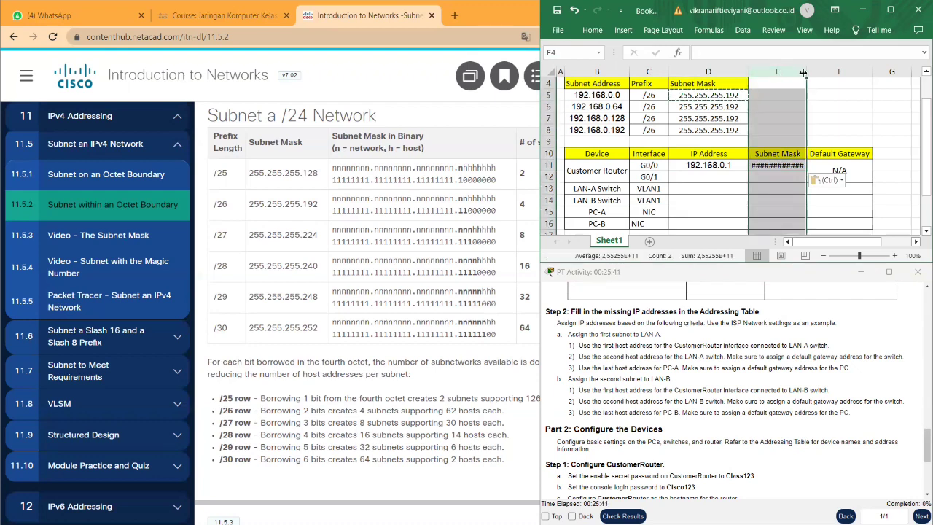
{"action": "left_click_drag", "start_coordinate": [806, 73], "coordinate": [818, 74]}
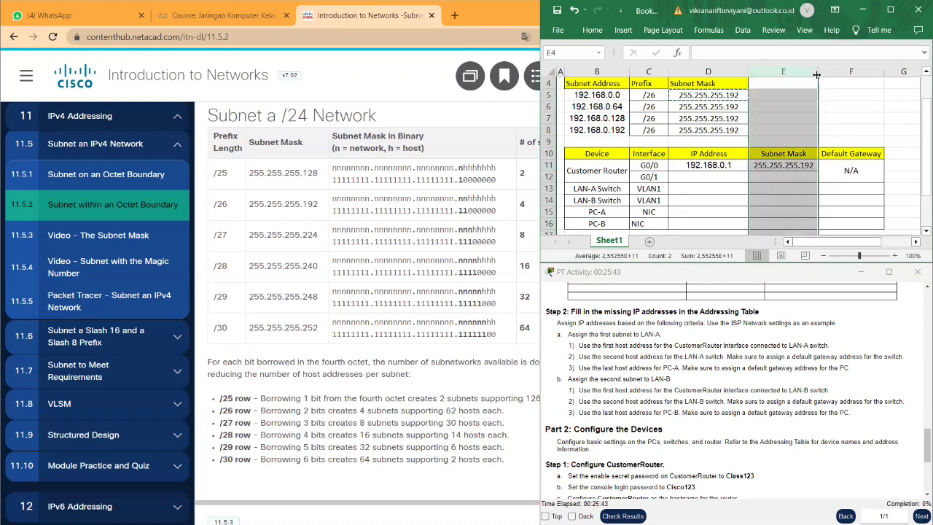
{"action": "left_click", "coordinate": [807, 175]}
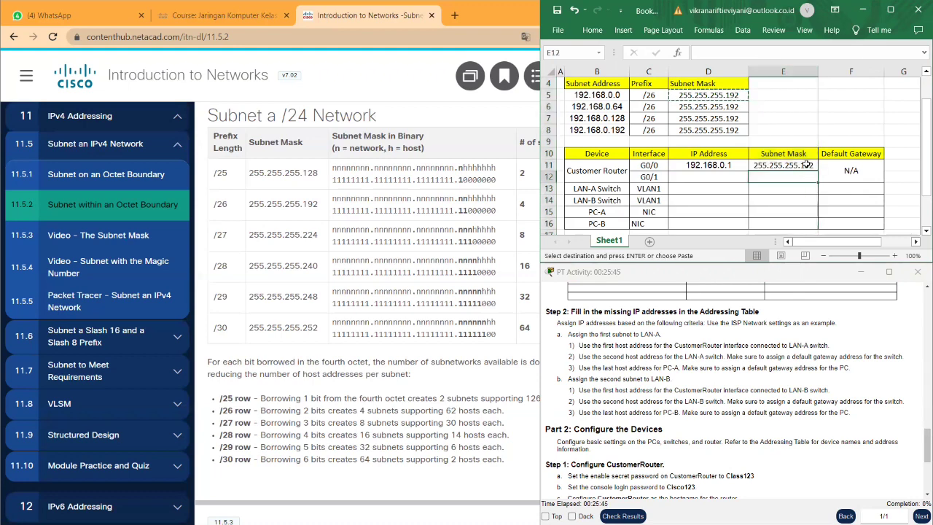
{"action": "left_click", "coordinate": [808, 168]}
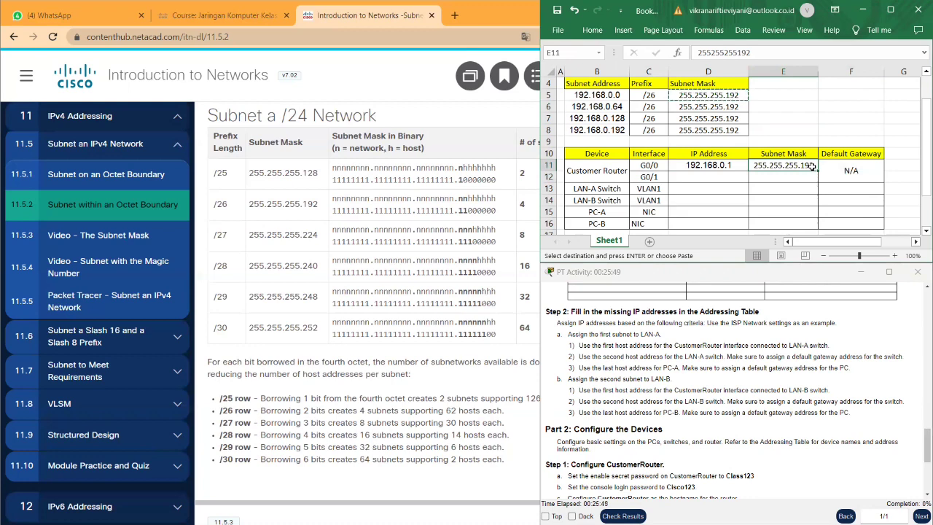
{"action": "left_click_drag", "start_coordinate": [818, 172], "coordinate": [820, 227]}
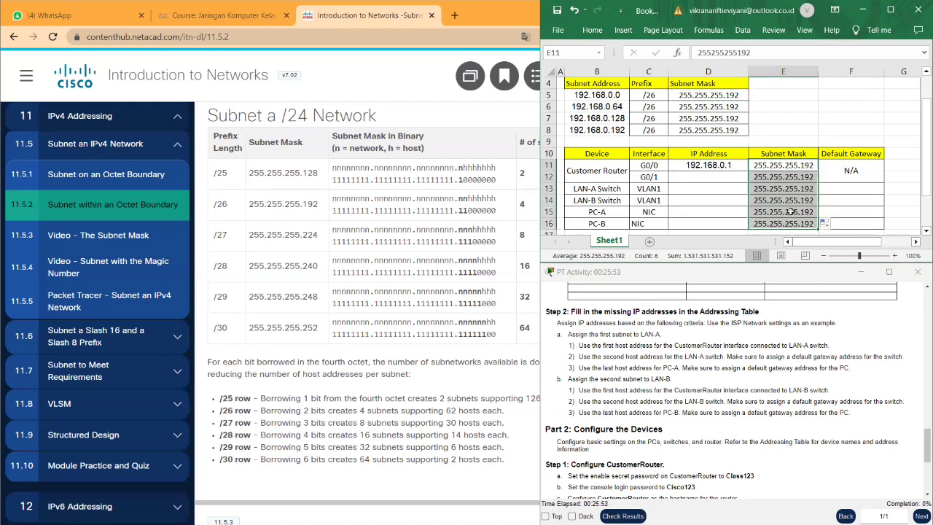
- Set router G0/1's IP address to 192.168.0.65 in D12
{"action": "left_click", "coordinate": [722, 183]}
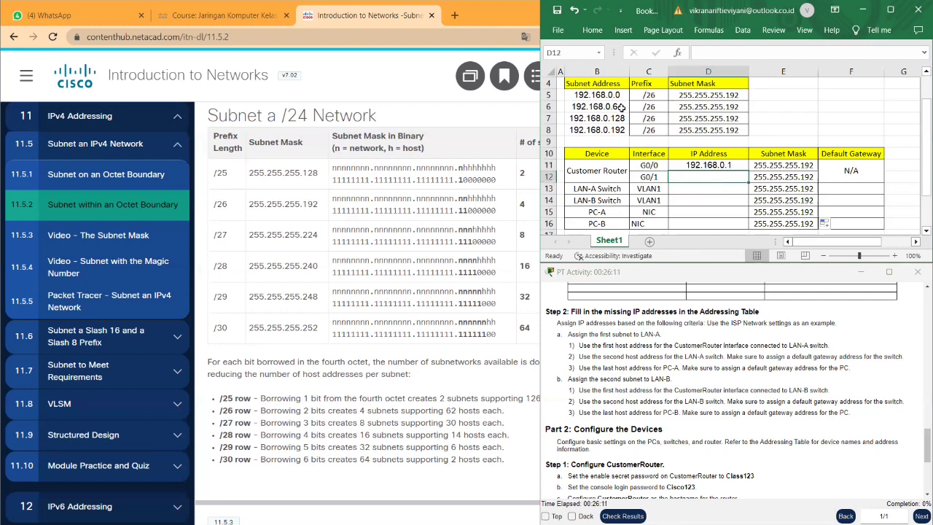
{"action": "left_click", "coordinate": [705, 165]}
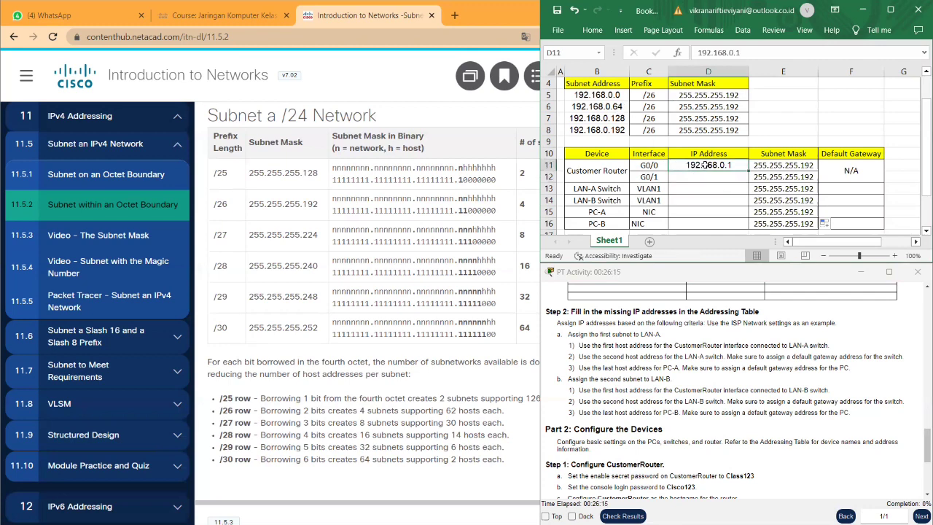
{"action": "key", "text": "ctrl+c"}
{"action": "left_click", "coordinate": [708, 178]}
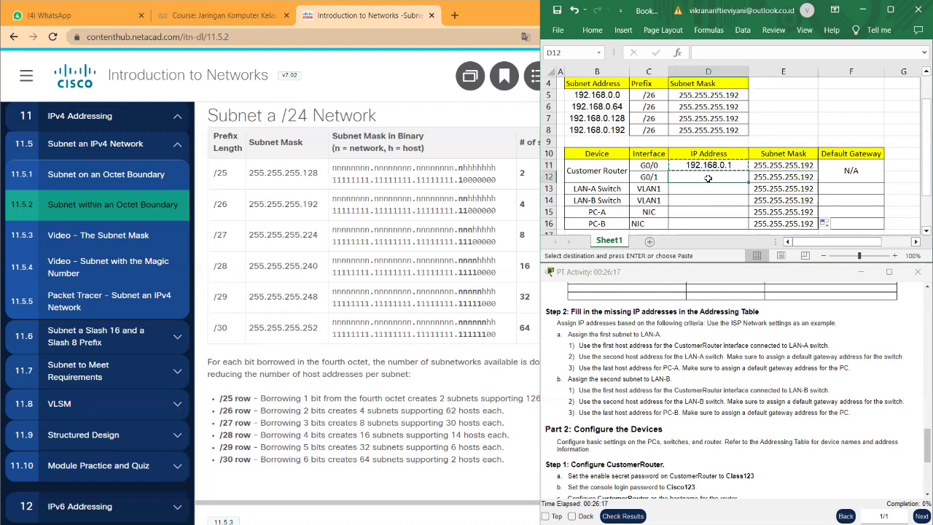
{"action": "key", "text": "ctrl+v"}
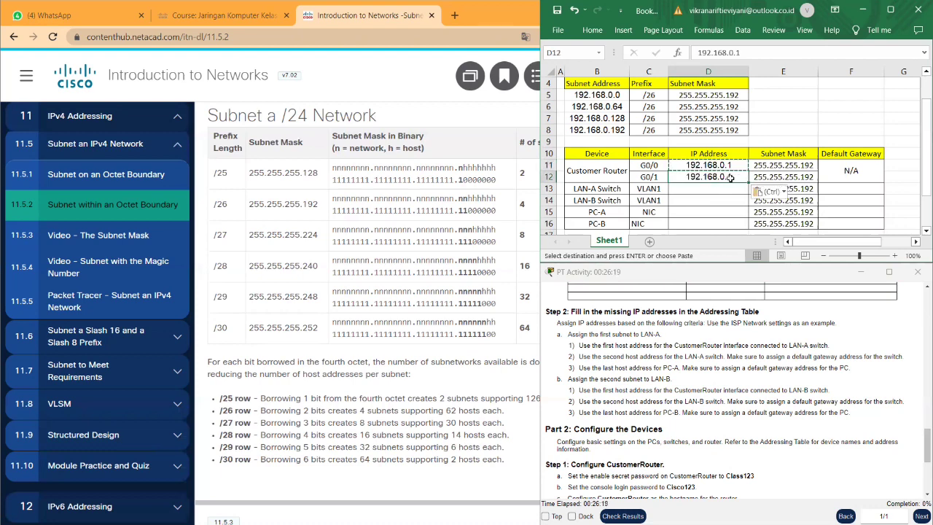
{"action": "double_click", "coordinate": [731, 177]}
{"action": "key", "text": "BackSpace"}
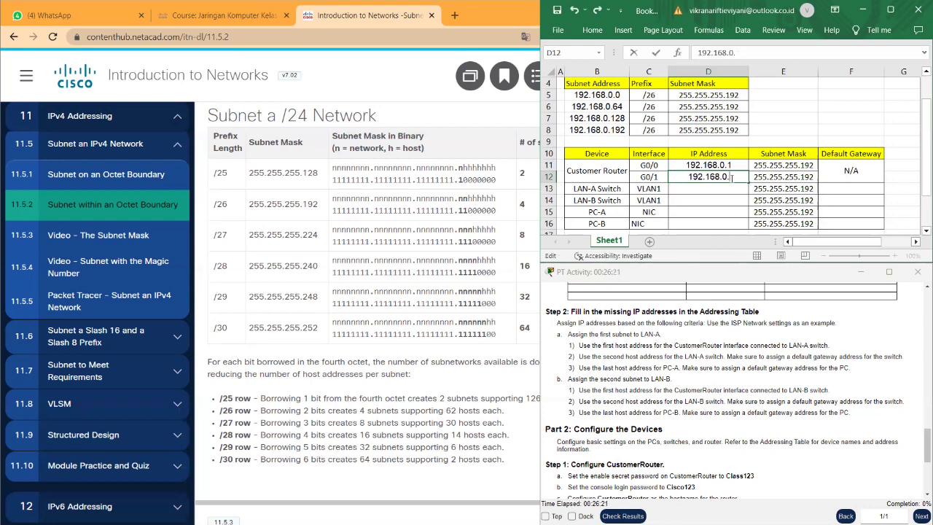
{"action": "type", "text": "65"}
{"action": "left_click", "coordinate": [733, 189]}
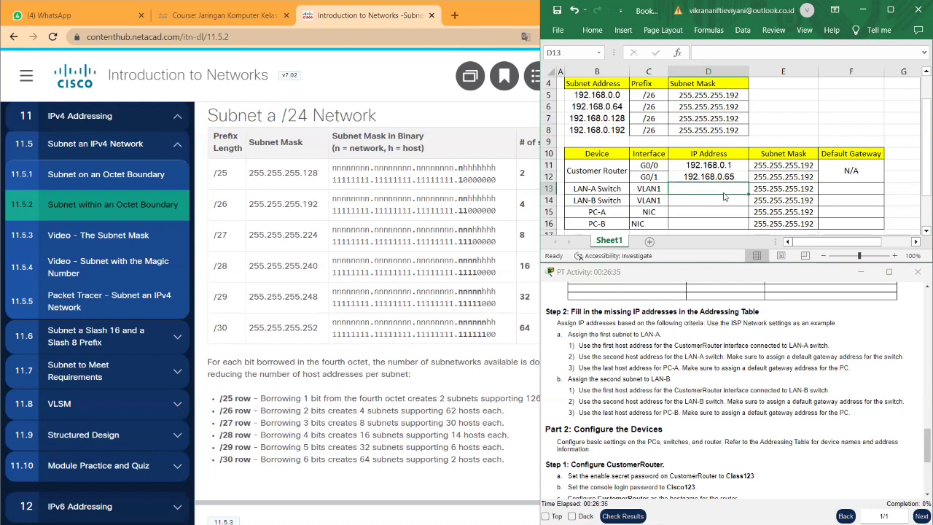
- Enter 192.168.0.2 for LAN-A Switch and 192.168.0.66 for LAN-B Switch
{"action": "double_click", "coordinate": [723, 189]}
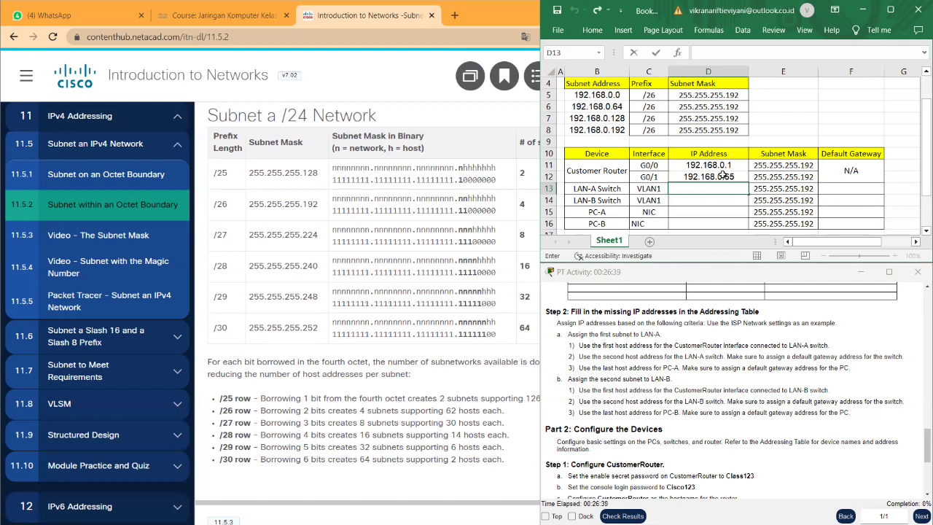
{"action": "left_click", "coordinate": [722, 177]}
{"action": "key", "text": "ctrl+c"}
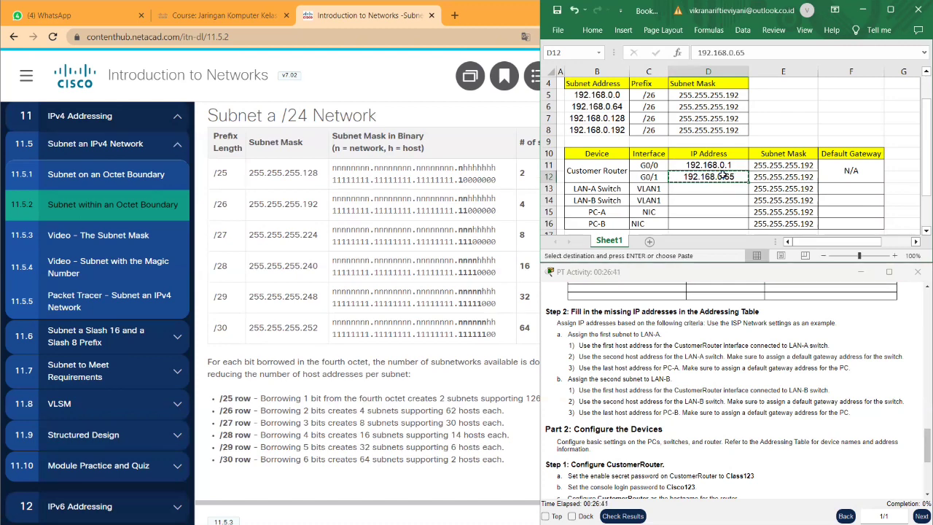
{"action": "left_click", "coordinate": [719, 188]}
{"action": "double_click", "coordinate": [719, 188]}
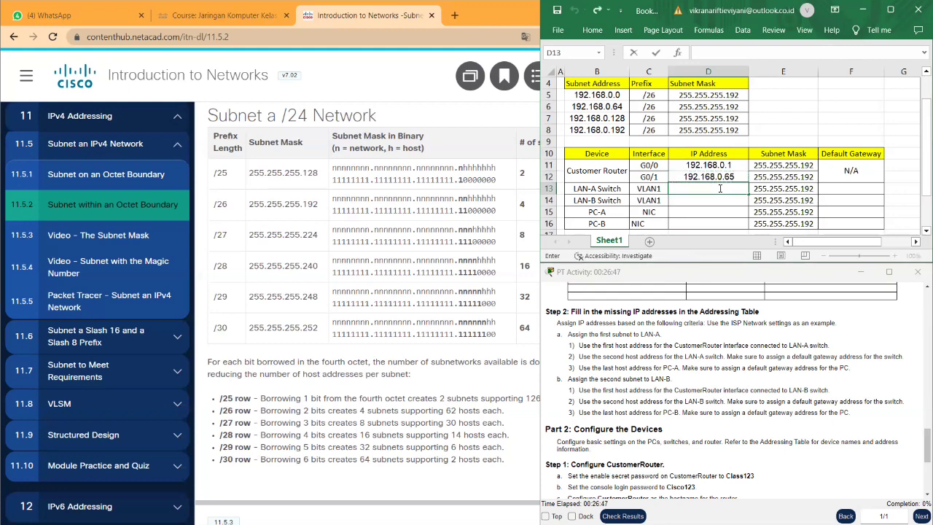
{"action": "type", "text": "192.168.0."}
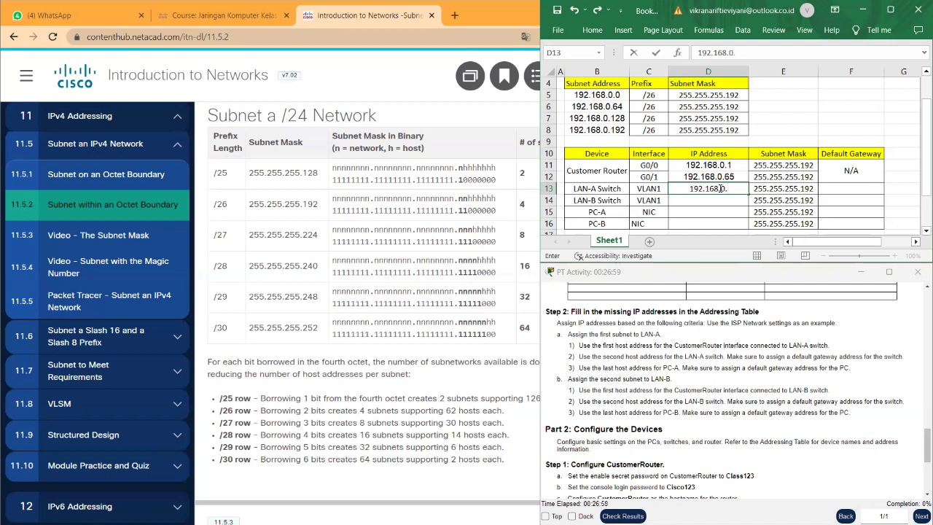
{"action": "type", "text": "2"}
{"action": "key", "text": "Return"}
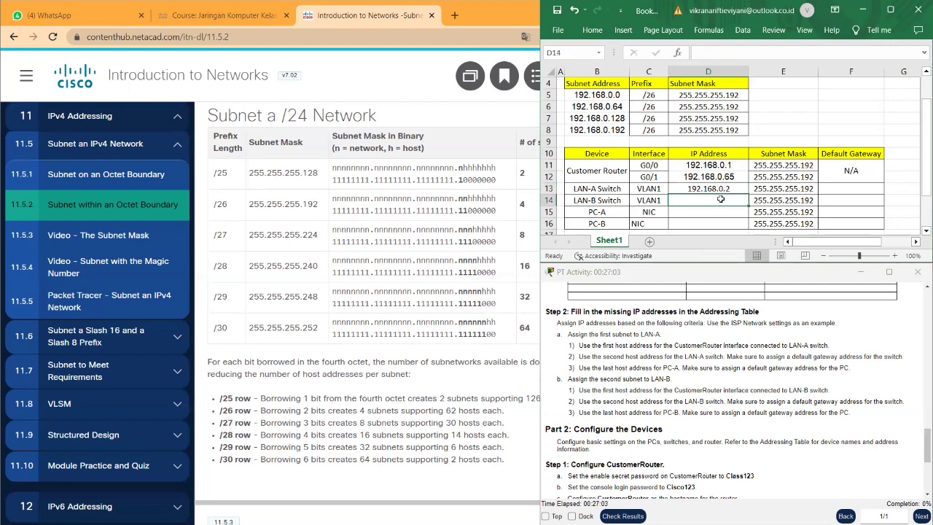
{"action": "type", "text": "1"}
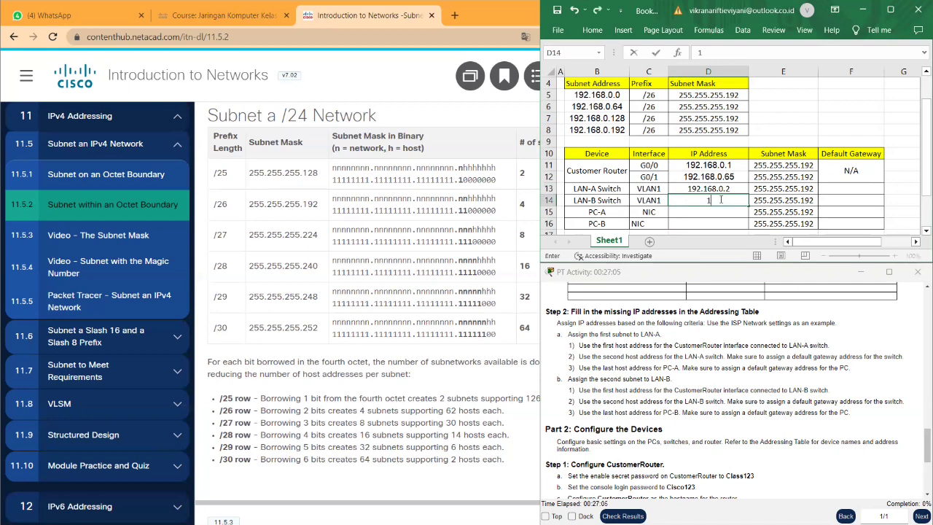
{"action": "type", "text": "92.168.0"}
{"action": "type", "text": ".66"}
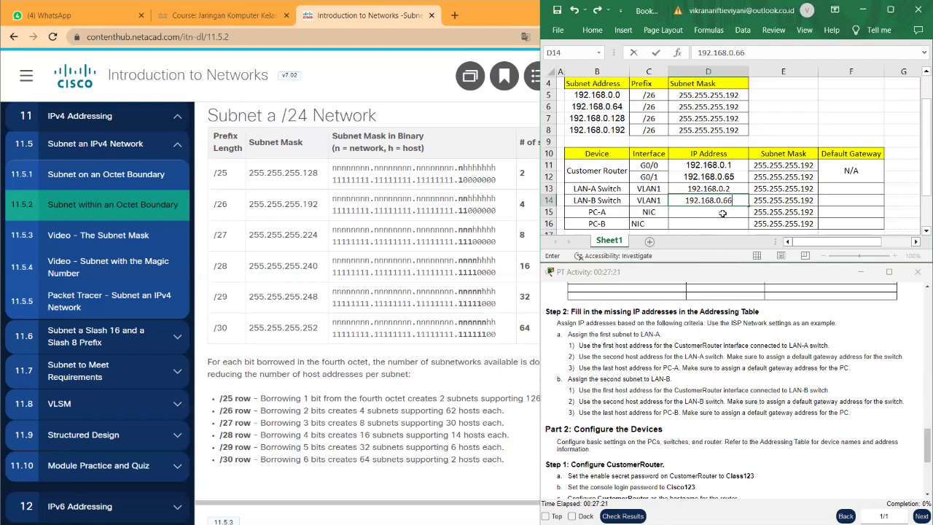
{"action": "left_click", "coordinate": [723, 213]}
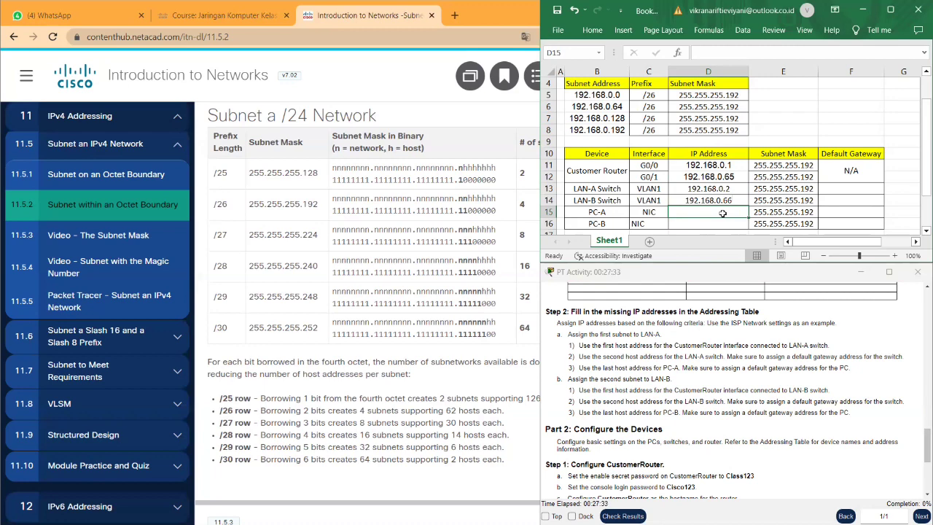
- Enter IP addresses 192.168.0.62 for PC-A and 192.168.0.126 for PC-B
{"action": "type", "text": "192"}
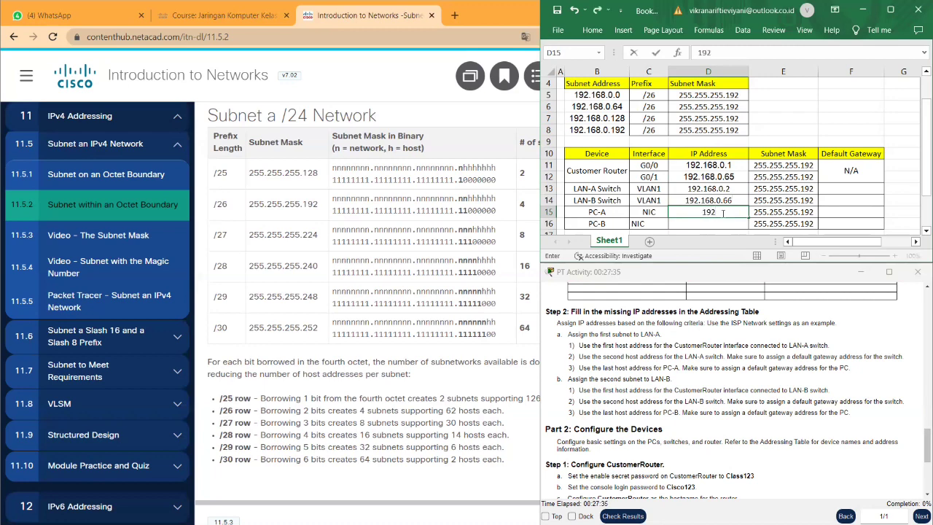
{"action": "type", "text": ".168.0.62"}
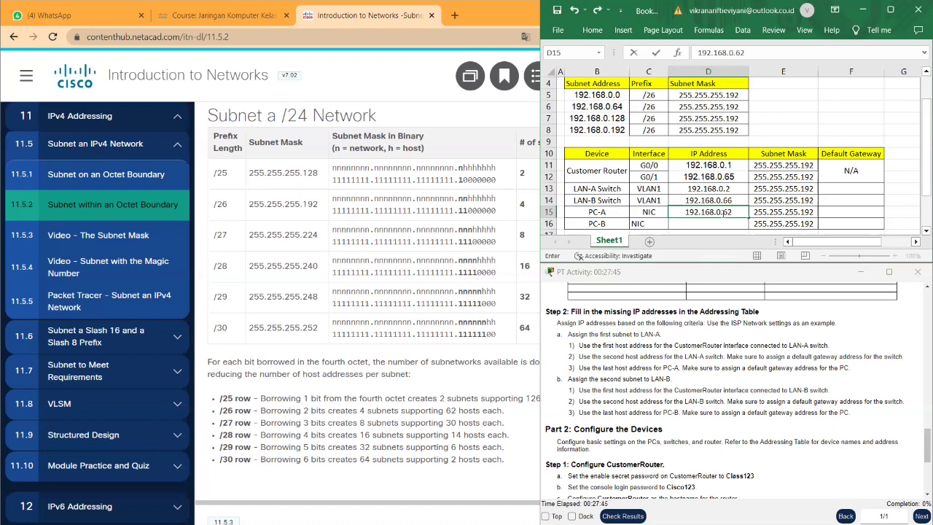
{"action": "left_click", "coordinate": [724, 222]}
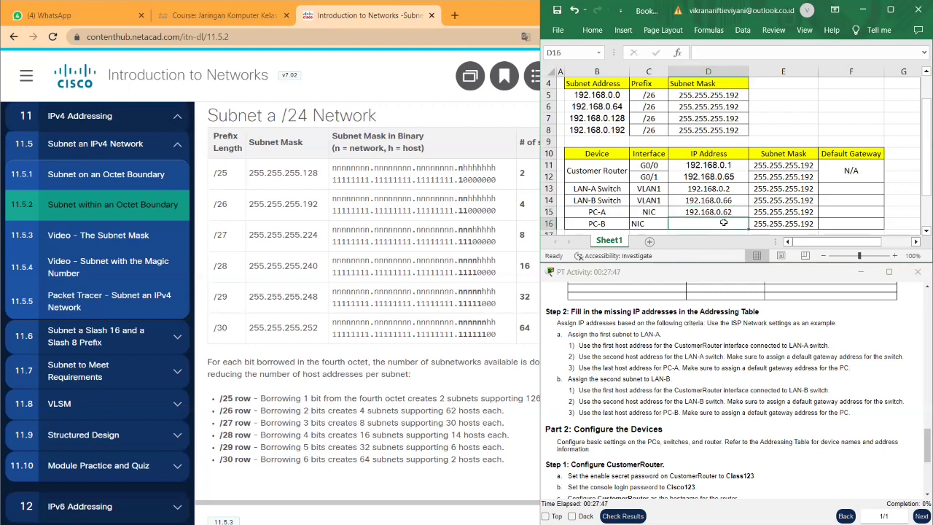
{"action": "type", "text": "19"}
{"action": "type", "text": "2"}
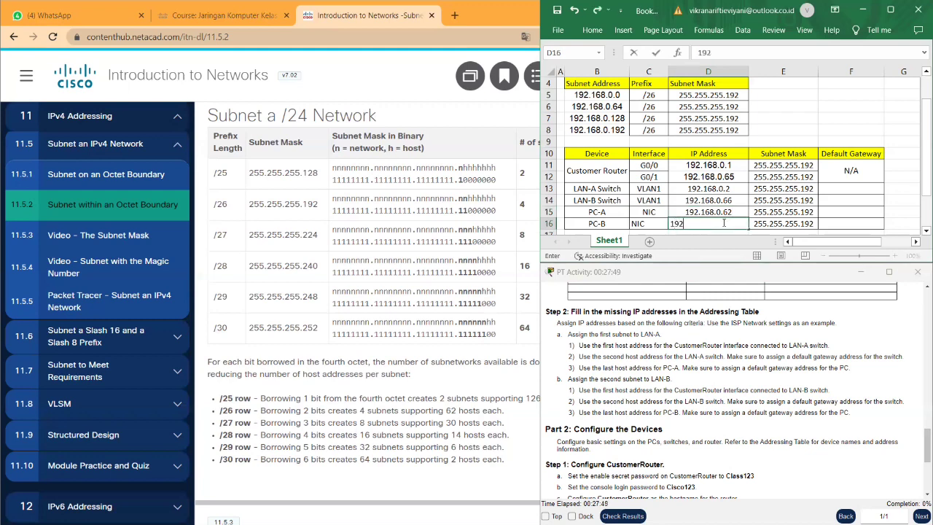
{"action": "type", "text": ".168.0.126"}
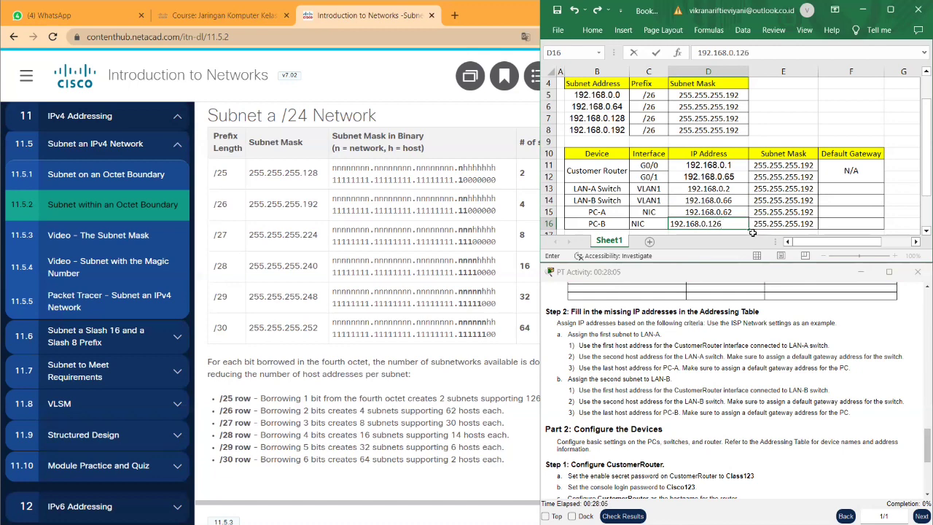
{"action": "double_click", "coordinate": [732, 224]}
{"action": "left_click", "coordinate": [729, 223]}
{"action": "left_click", "coordinate": [851, 190]}
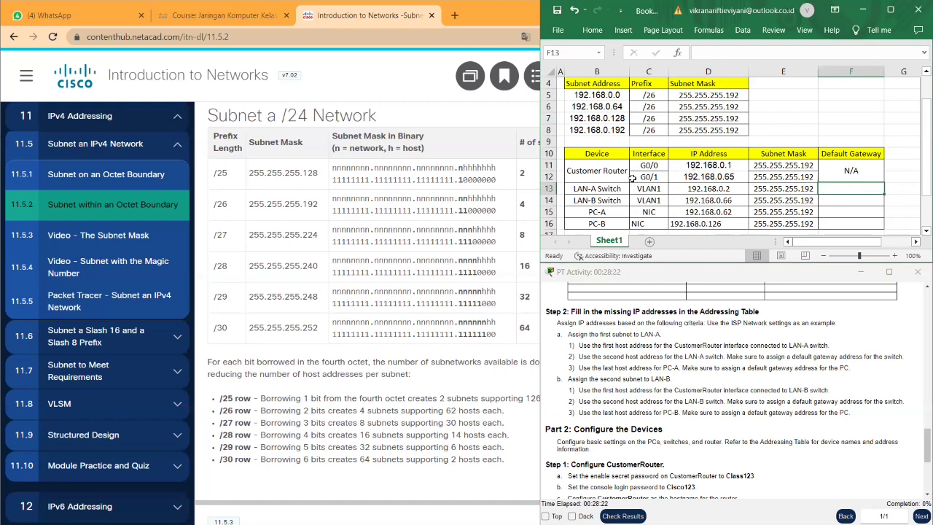
- Set default gateways 192.168.0.1 for LAN-A Switch and 192.168.0.65 for LAN-B Switch
{"action": "left_click", "coordinate": [681, 165]}
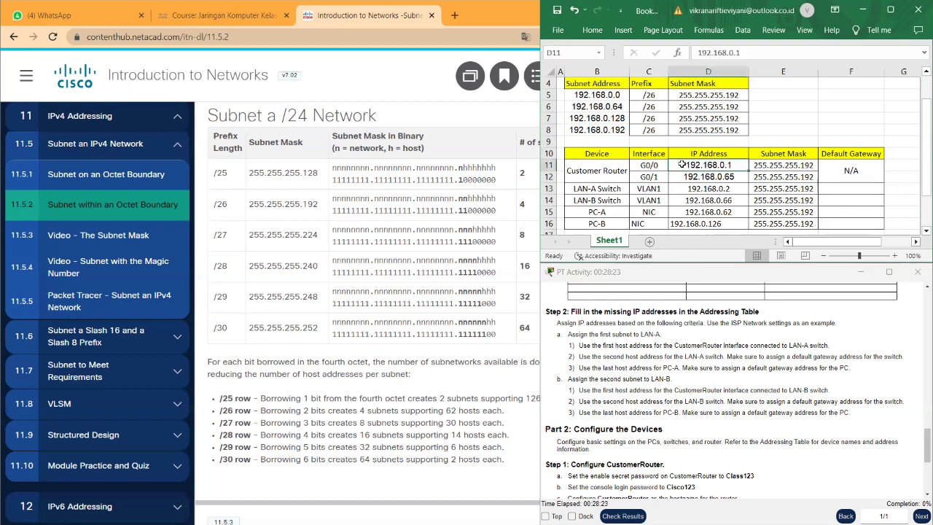
{"action": "left_click", "coordinate": [842, 188]}
{"action": "type", "text": "1"}
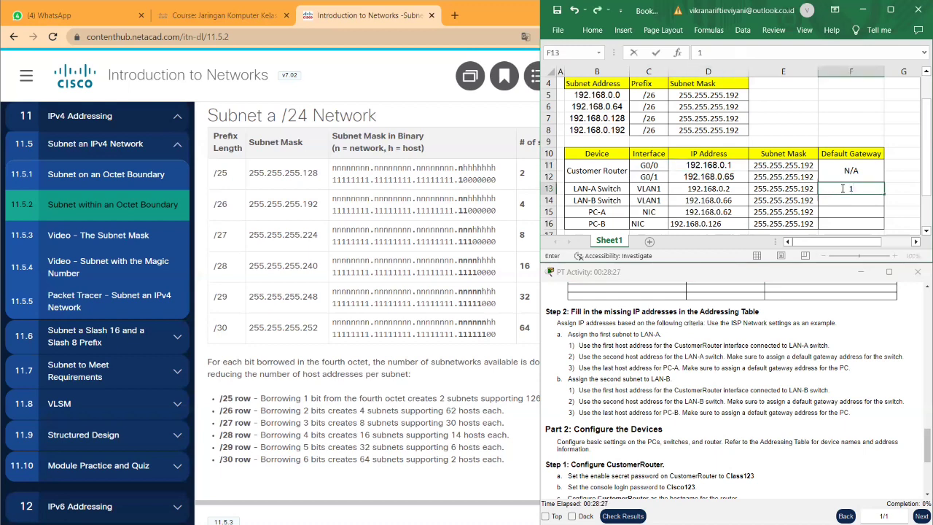
{"action": "type", "text": "92.168.0.1"}
{"action": "key", "text": "Return"}
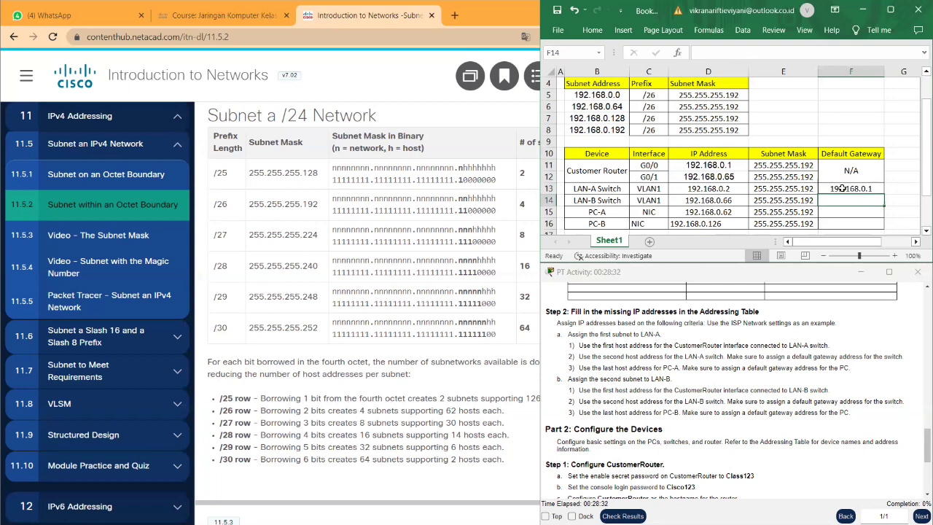
{"action": "type", "text": "19"}
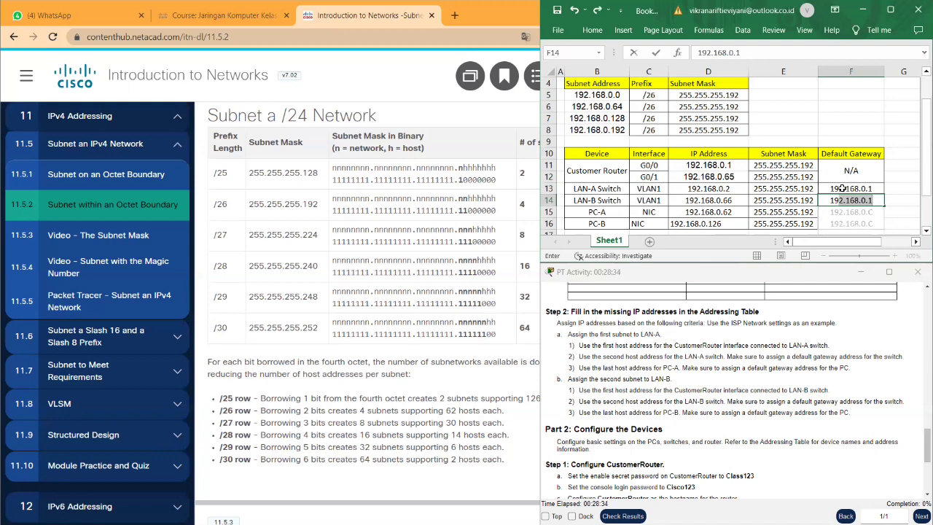
{"action": "type", "text": "2.168.0.1"}
{"action": "key", "text": "BackSpace"}
{"action": "type", "text": "65"}
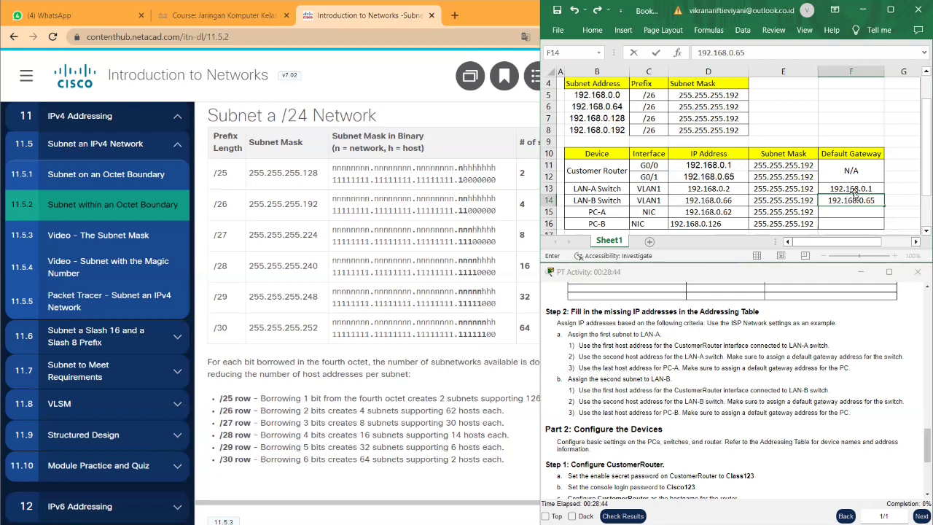
{"action": "left_click", "coordinate": [828, 189]}
- Copy the two switch gateways into the PC-A and PC-B rows
{"action": "left_click_drag", "start_coordinate": [830, 189], "coordinate": [847, 200]}
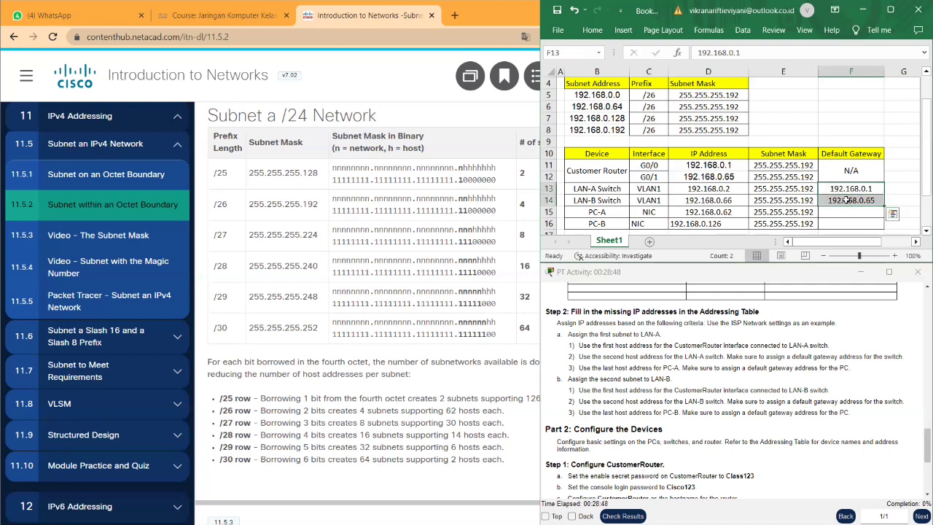
{"action": "key", "text": "ctrl+c"}
{"action": "left_click", "coordinate": [850, 213]}
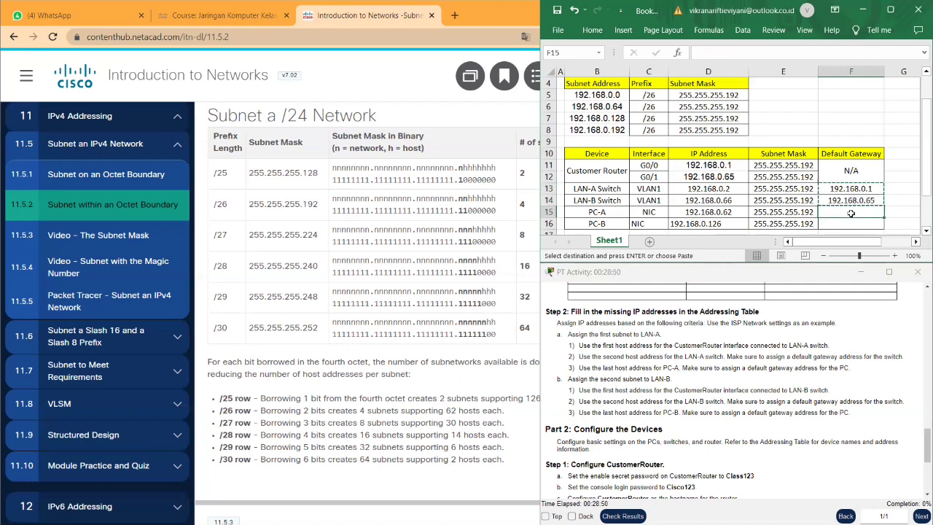
{"action": "key", "text": "ctrl+v"}
{"action": "scroll", "coordinate": [851, 213], "scroll_direction": "down", "scroll_amount": 1}
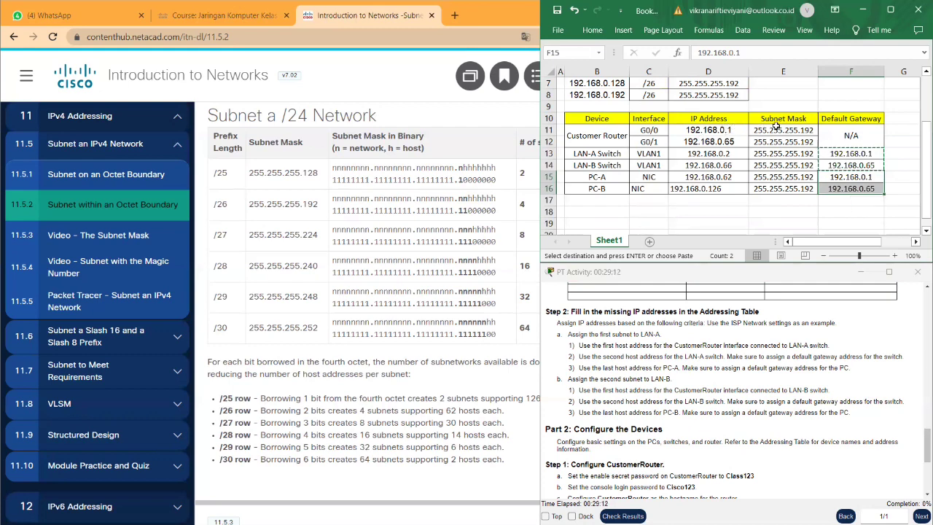
{"action": "scroll", "coordinate": [710, 126], "scroll_direction": "up", "scroll_amount": 2}
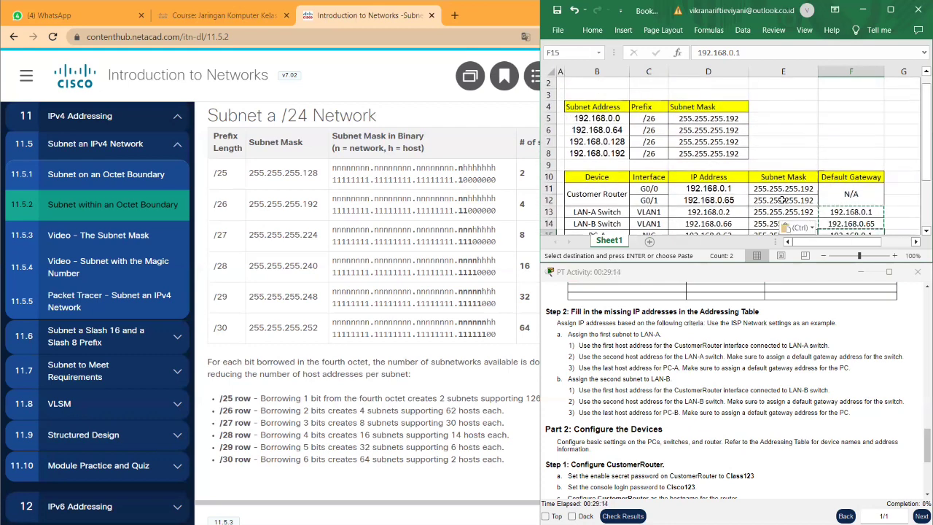
{"action": "scroll", "coordinate": [782, 199], "scroll_direction": "down", "scroll_amount": 2}
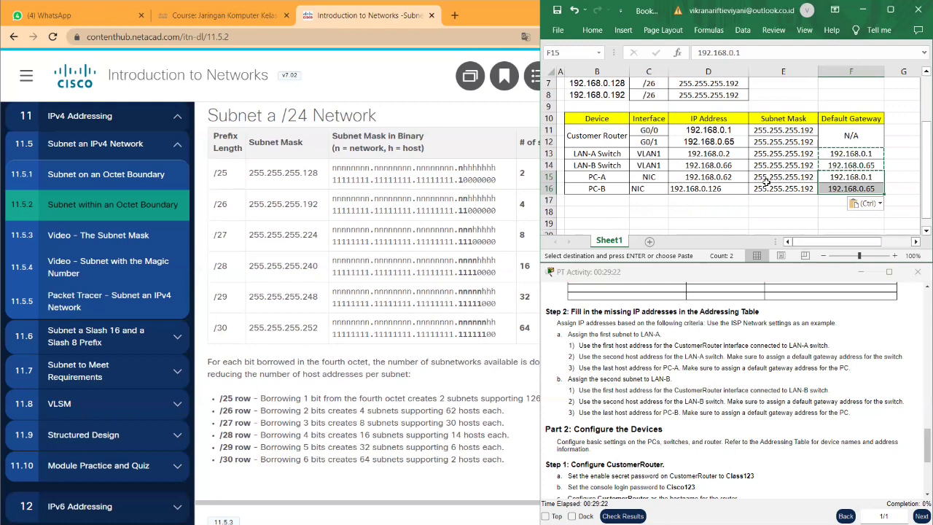
{"action": "mouse_move", "coordinate": [432, 524]}
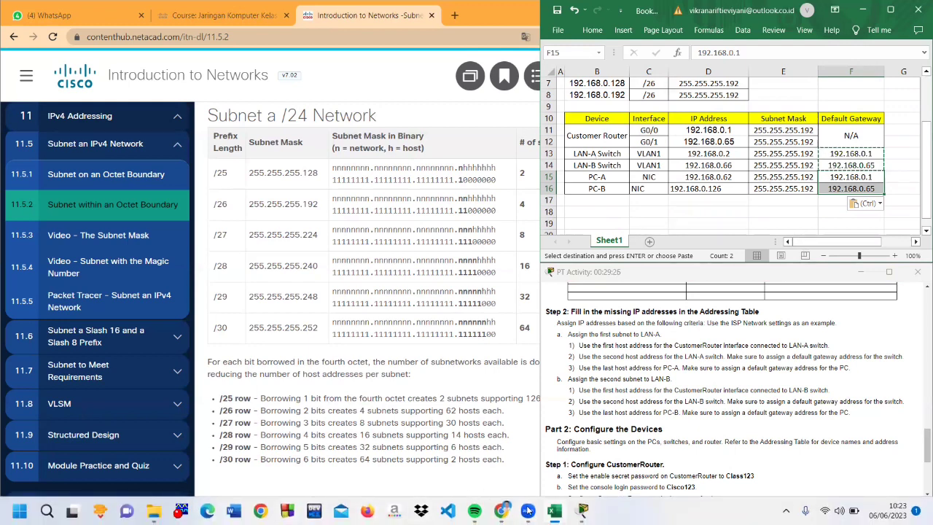
- Bring Packet Tracer back and open CustomerRouter's CLI in a window moved left
{"action": "mouse_move", "coordinate": [529, 512]}
{"action": "mouse_move", "coordinate": [583, 510]}
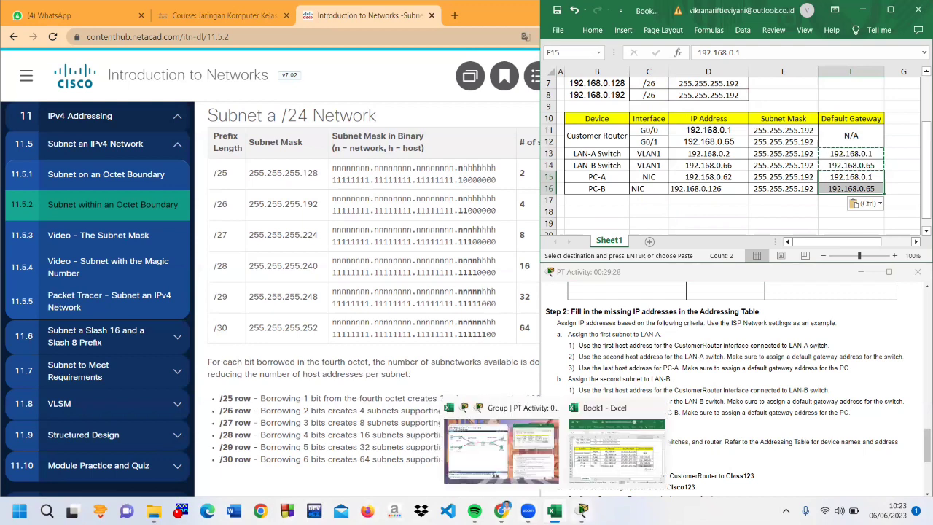
{"action": "left_click", "coordinate": [464, 458]}
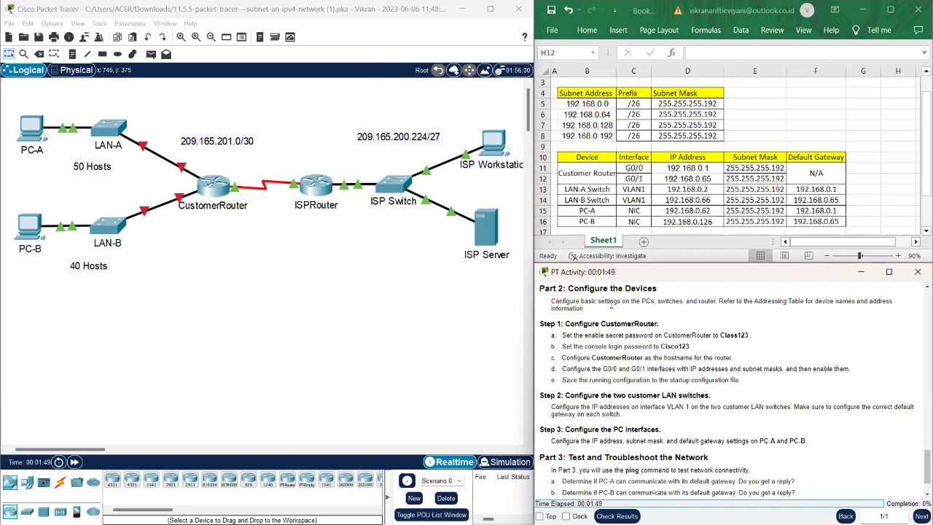
{"action": "scroll", "coordinate": [595, 346], "scroll_direction": "down", "scroll_amount": 1}
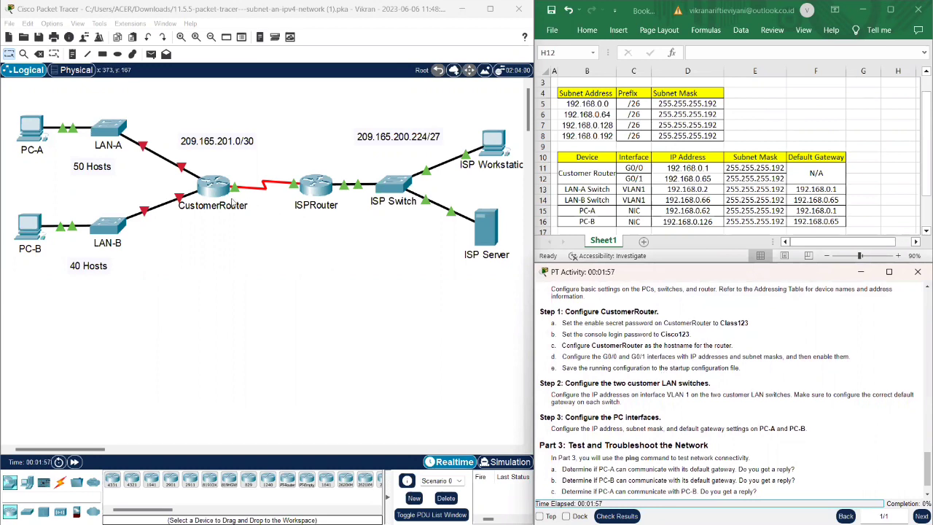
{"action": "left_click", "coordinate": [208, 192]}
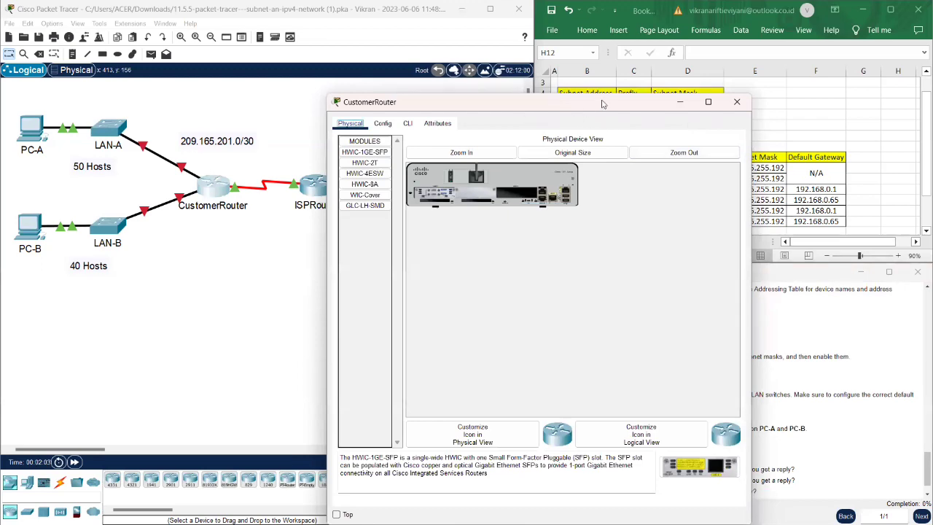
{"action": "left_click_drag", "start_coordinate": [587, 102], "coordinate": [329, 89]}
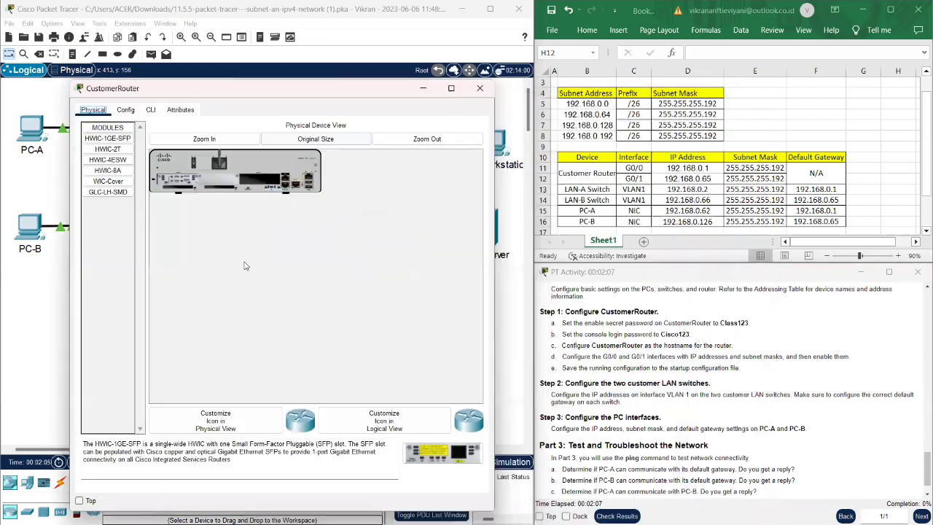
{"action": "left_click", "coordinate": [150, 111]}
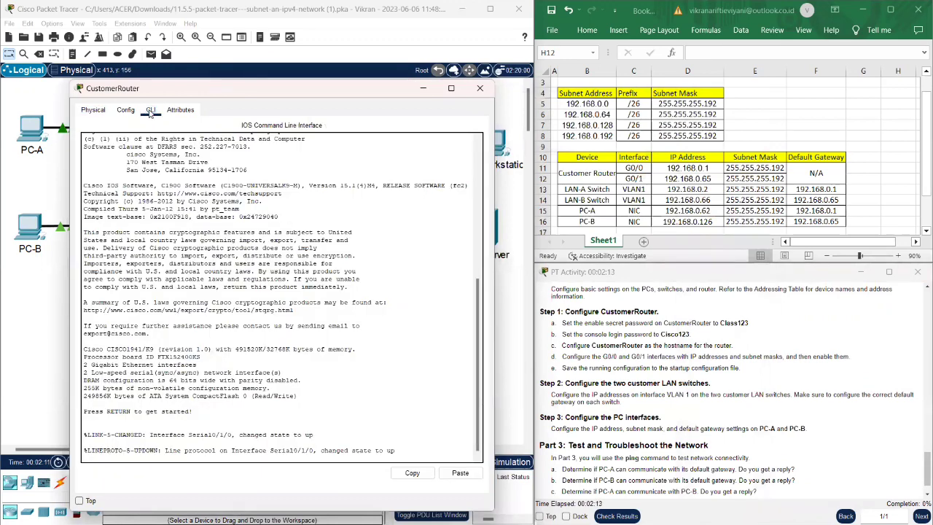
- Enter enable and configure terminal, then set the hostname CustomerRouter
{"action": "key", "text": "Return"}
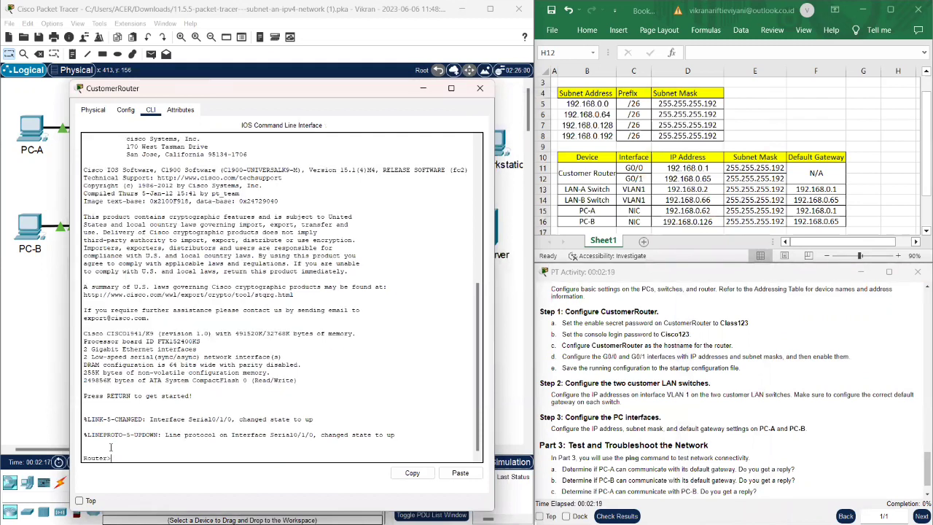
{"action": "type", "text": "enable"}
{"action": "key", "text": "Return"}
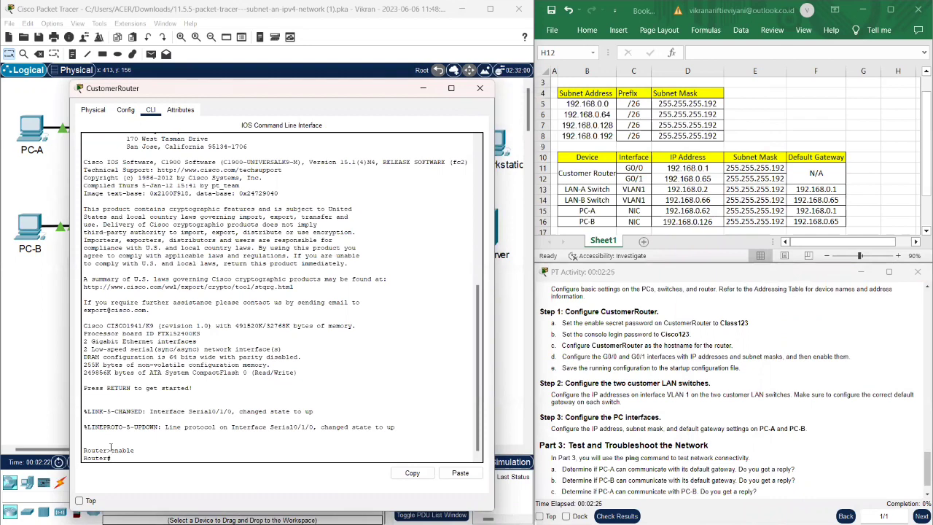
{"action": "type", "text": "configure terminal"}
{"action": "key", "text": "Return"}
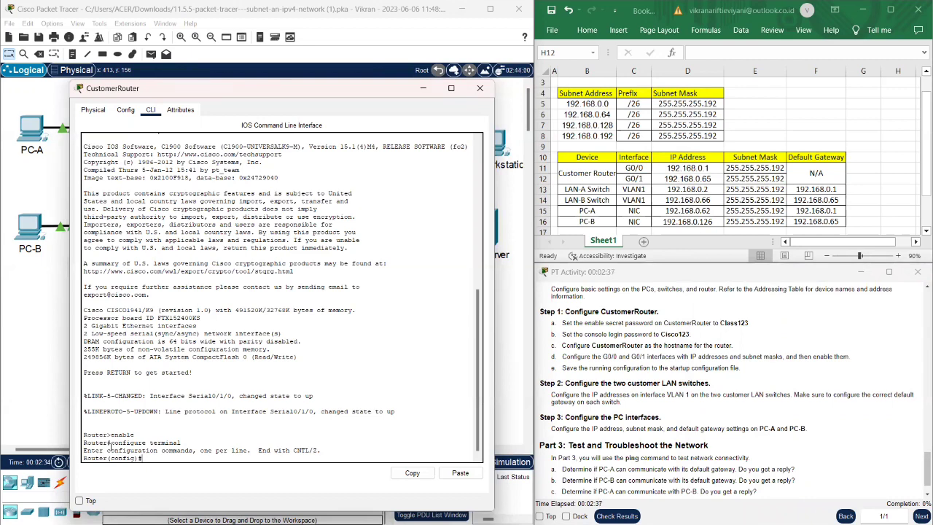
{"action": "type", "text": "ostname CustomerRouter"}
{"action": "key", "text": "Return"}
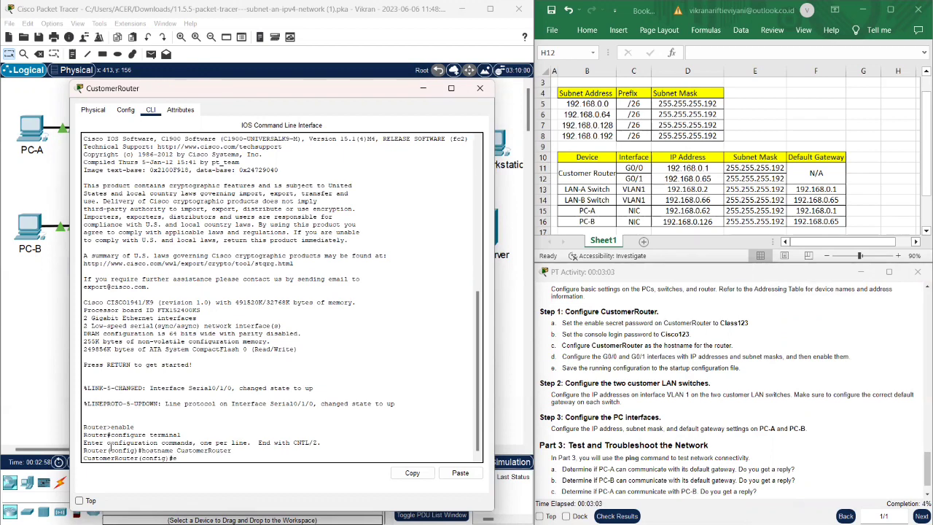
- Set an enable secret and a console line 0 password with login required
{"action": "type", "text": "nable secret Class"}
{"action": "type", "text": "123"}
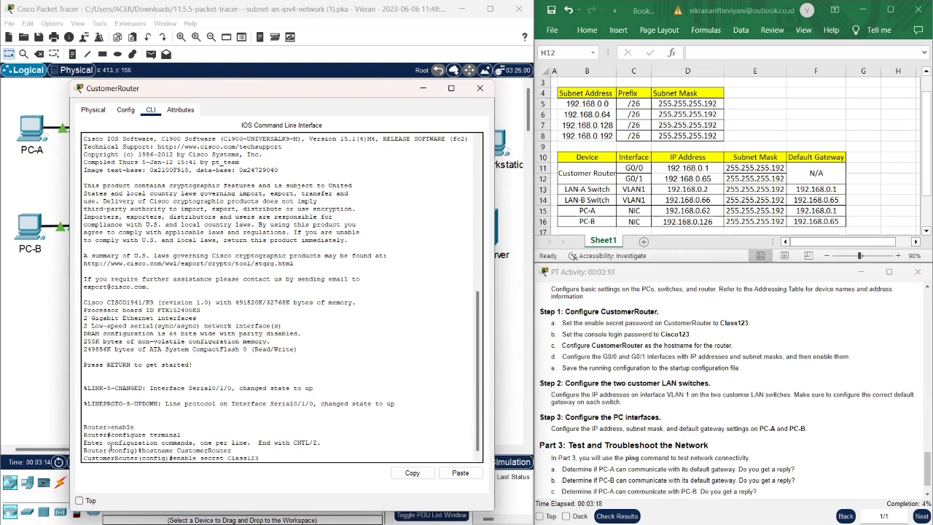
{"action": "key", "text": "Return"}
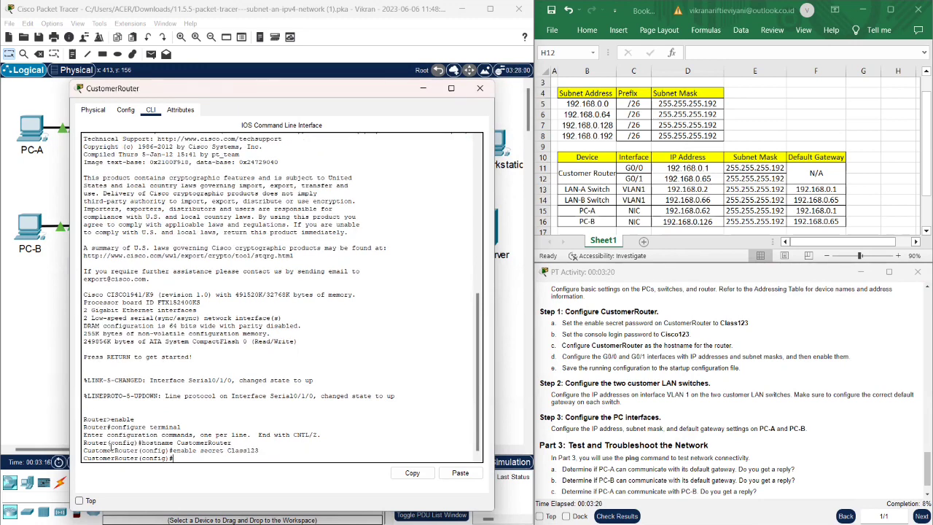
{"action": "type", "text": "line con 0"}
{"action": "key", "text": "Return"}
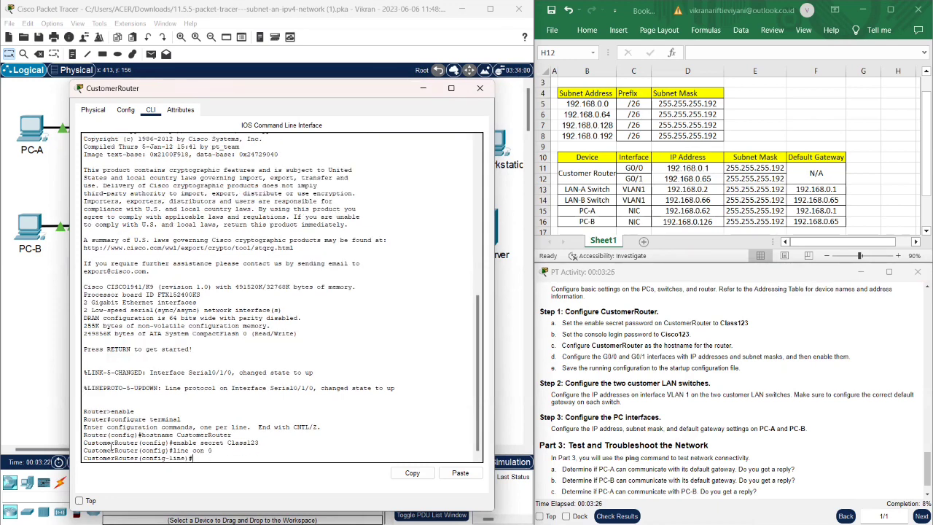
{"action": "type", "text": "password Cisco123"}
{"action": "key", "text": "Return"}
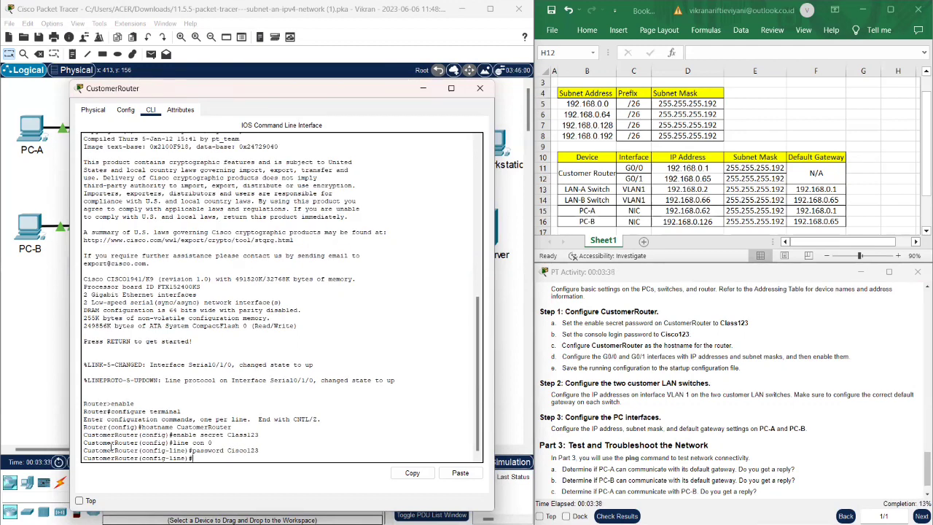
{"action": "type", "text": "login"}
{"action": "key", "text": "Return"}
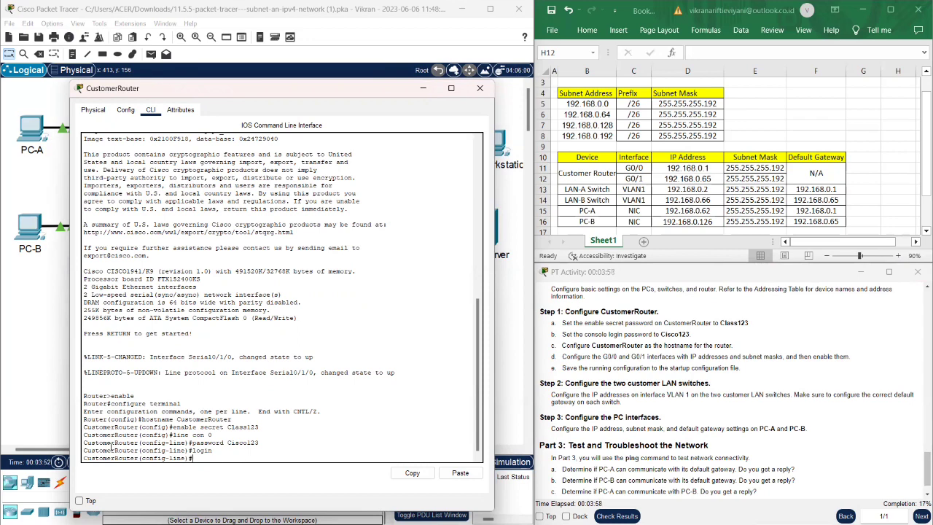
- Give G0/0 address 192.168.0.1 255.255.255.192 and bring it up with no shutdown
{"action": "type", "text": "interface G0"}
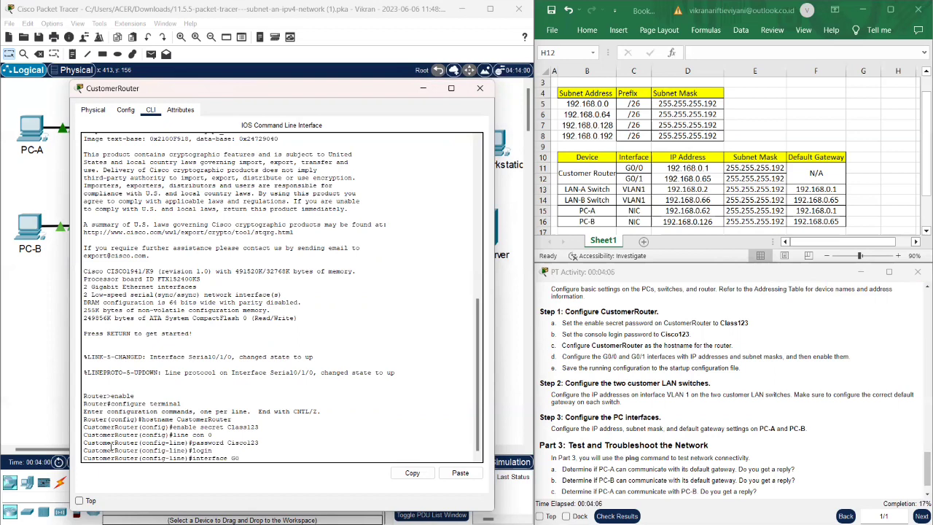
{"action": "type", "text": "/0"}
{"action": "key", "text": "Return"}
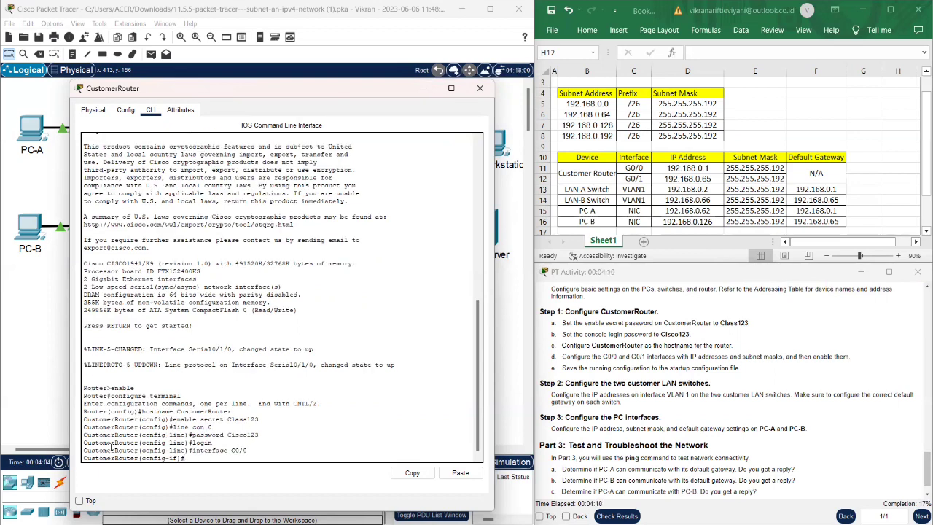
{"action": "type", "text": "ip address 192.168.0.1 255.255.255.192"}
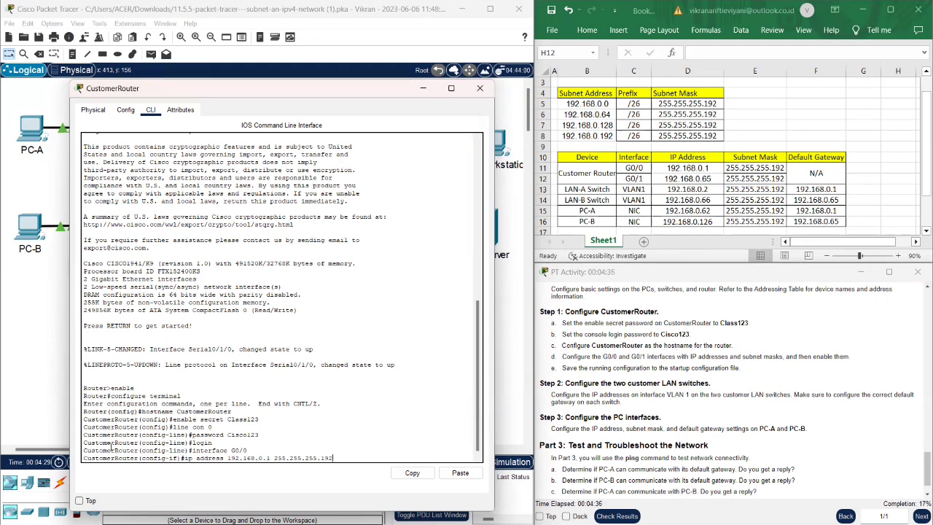
{"action": "key", "text": "Return"}
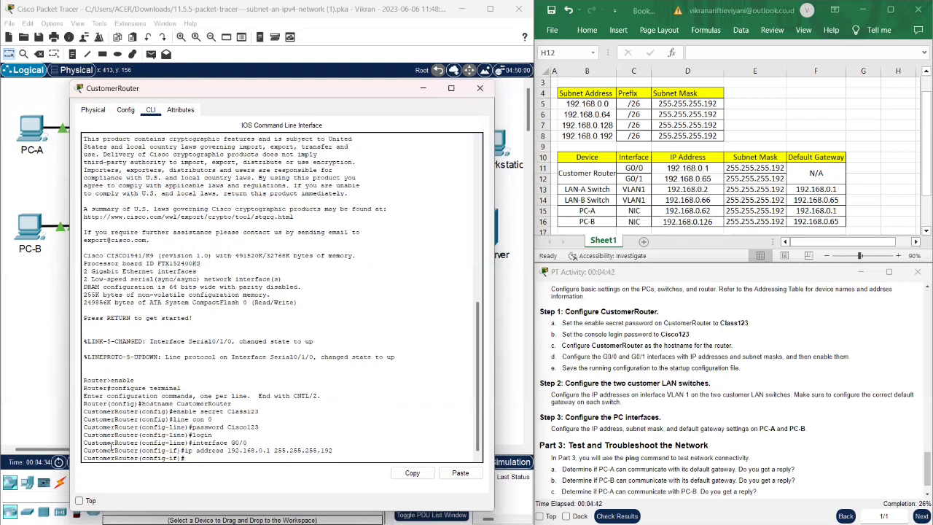
{"action": "type", "text": "no shutdown"}
{"action": "key", "text": "Return"}
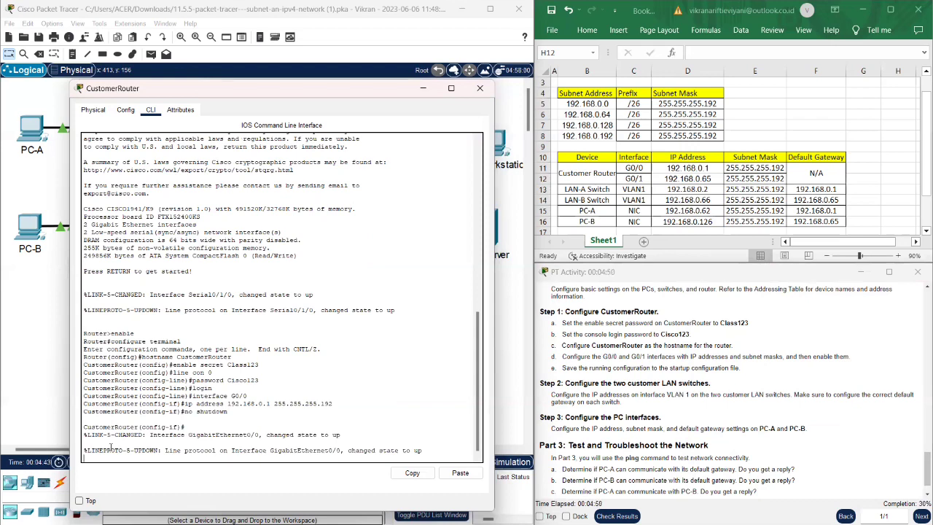
{"action": "key", "text": "Return"}
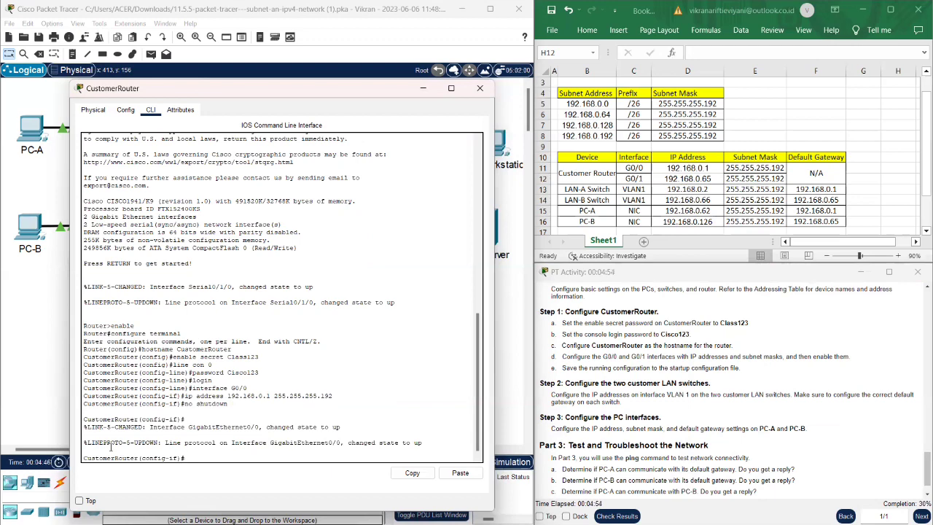
- Enter interface G0/1 configuration mode, correcting a typo in the name
{"action": "type", "text": "interface G"}
{"action": "type", "text": "0"}
{"action": "key", "text": "BackSpace"}
{"action": "key", "text": "BackSpace"}
{"action": "type", "text": "/1"}
{"action": "key", "text": "Return"}
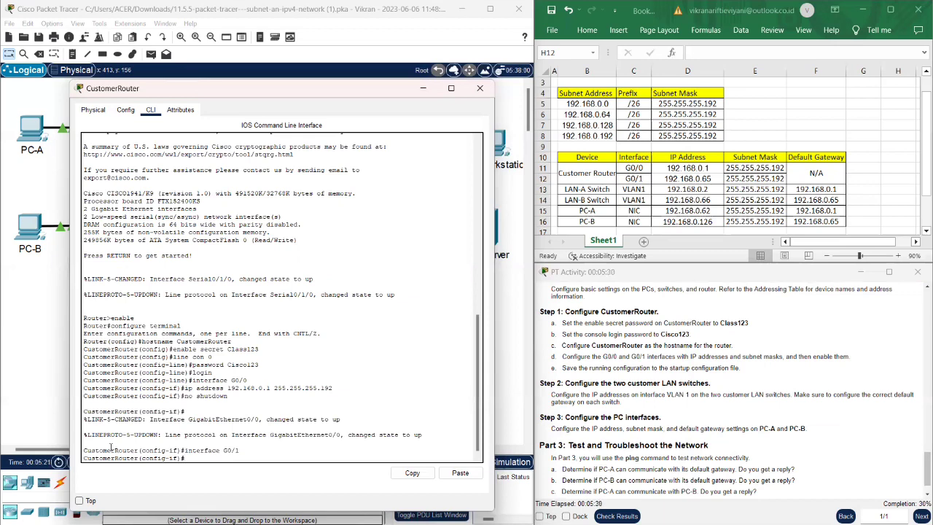
- Assign 192.168.0.65 255.255.255.192 to G0/1, bring it up, and exit with end
{"action": "type", "text": "ip address 192.168.0."}
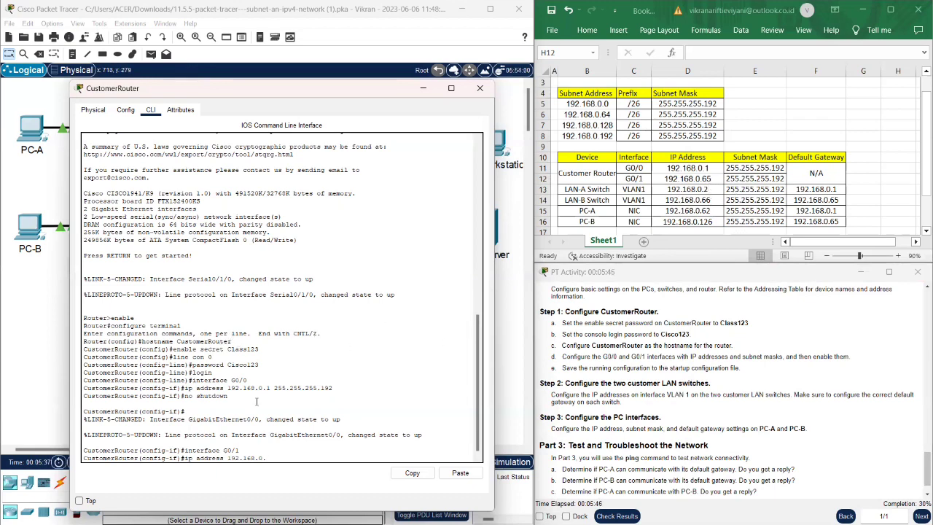
{"action": "type", "text": "65 255.255.255.192"}
{"action": "key", "text": "Return"}
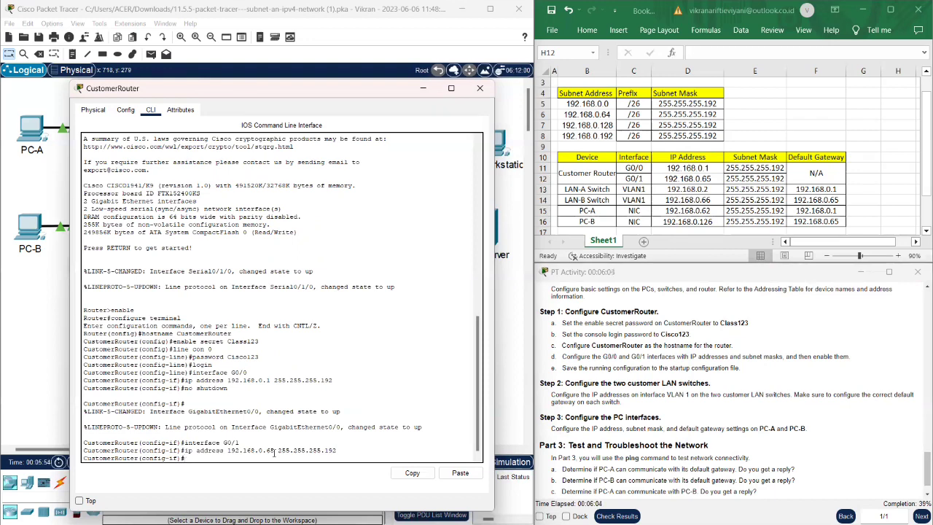
{"action": "type", "text": "no shutdown"}
{"action": "key", "text": "Return"}
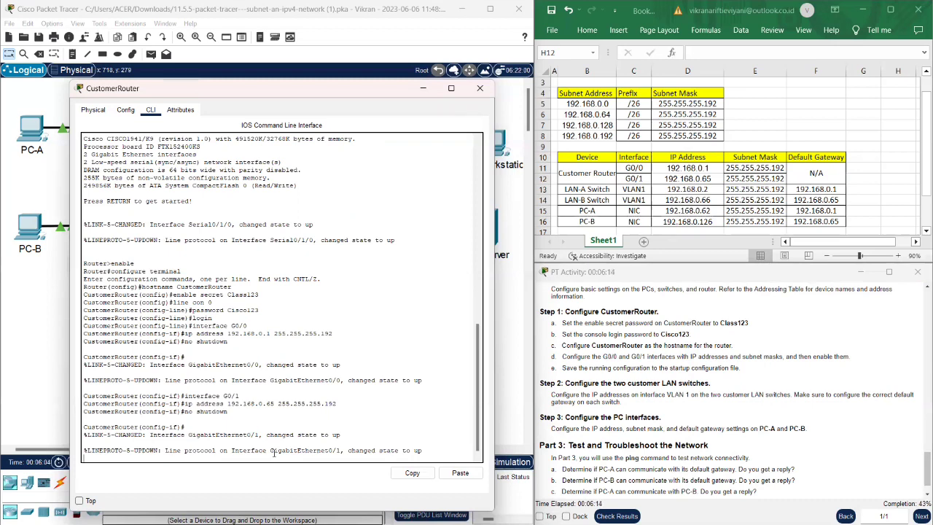
{"action": "key", "text": "Return"}
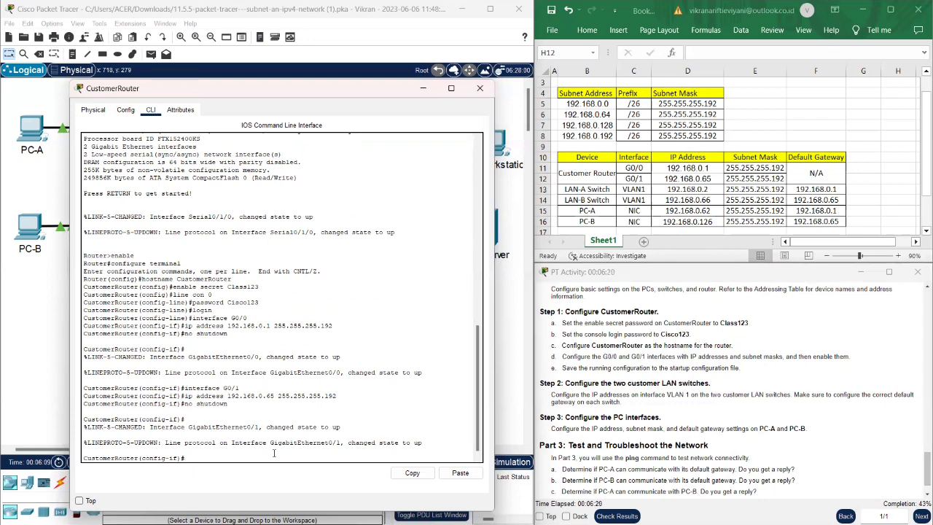
{"action": "type", "text": "end"}
{"action": "key", "text": "Return"}
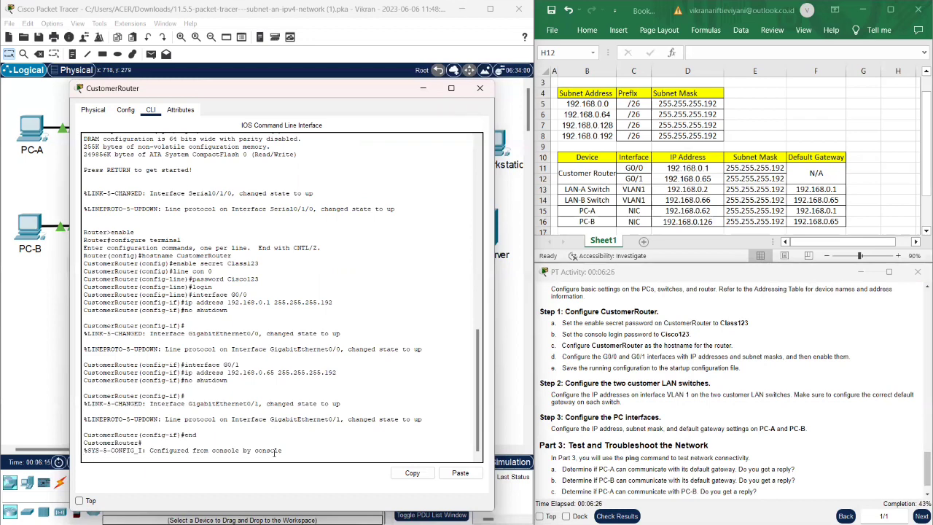
- Close the CustomerRouter window and bring up a prompt in the LAN-A switch's CLI
{"action": "left_click", "coordinate": [481, 90]}
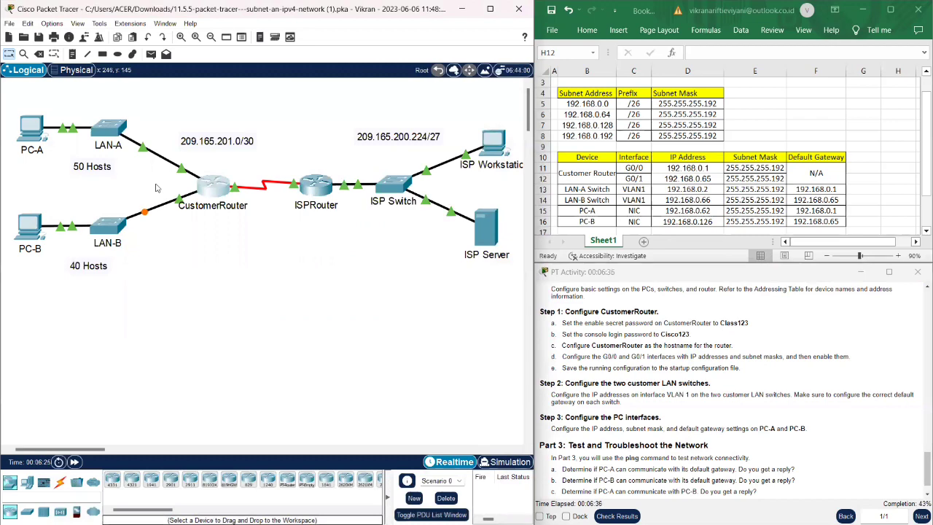
{"action": "left_click", "coordinate": [111, 137]}
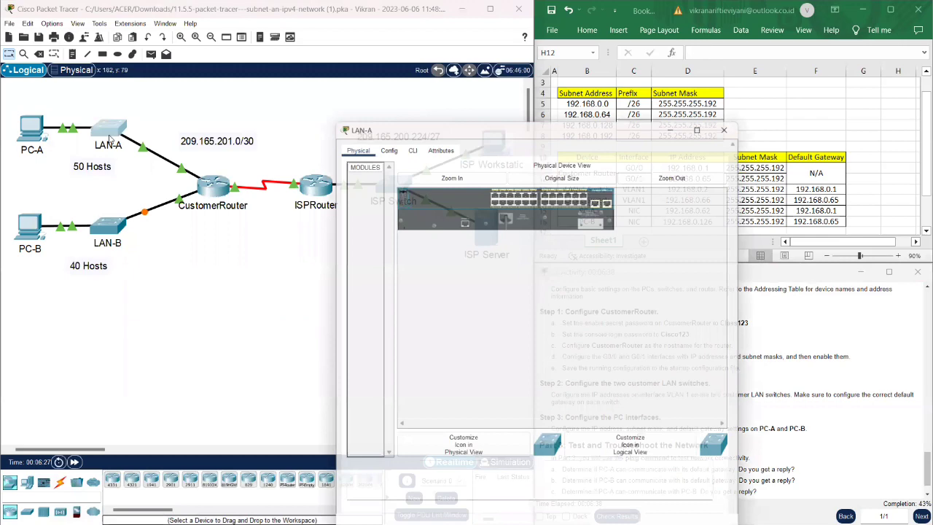
{"action": "left_click", "coordinate": [408, 124]}
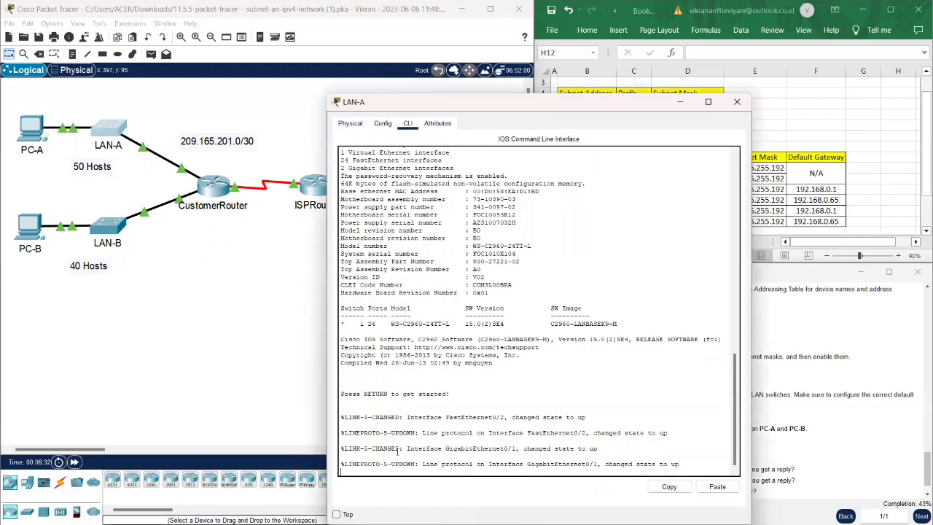
{"action": "key", "text": "Return"}
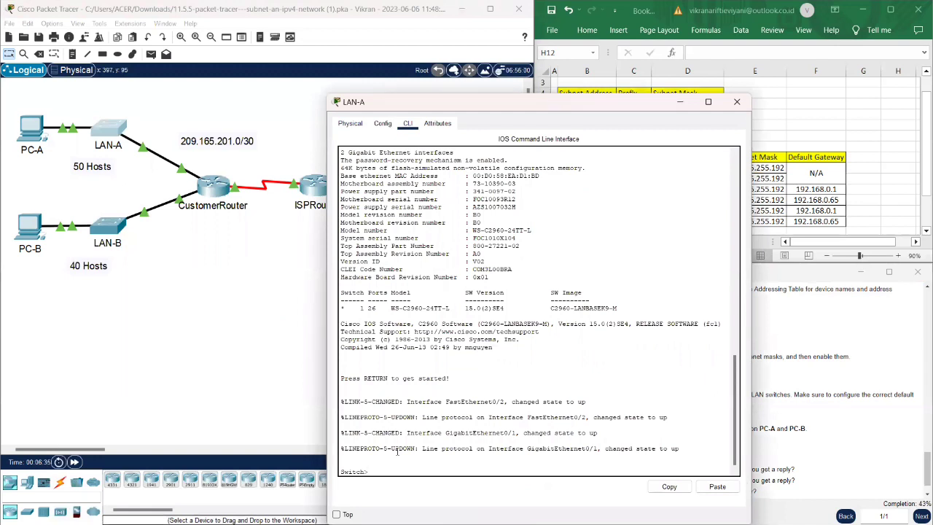
- Run enable and configure terminal on LAN-A, correcting a mistyped configure command
{"action": "type", "text": "enable"}
{"action": "key", "text": "Return"}
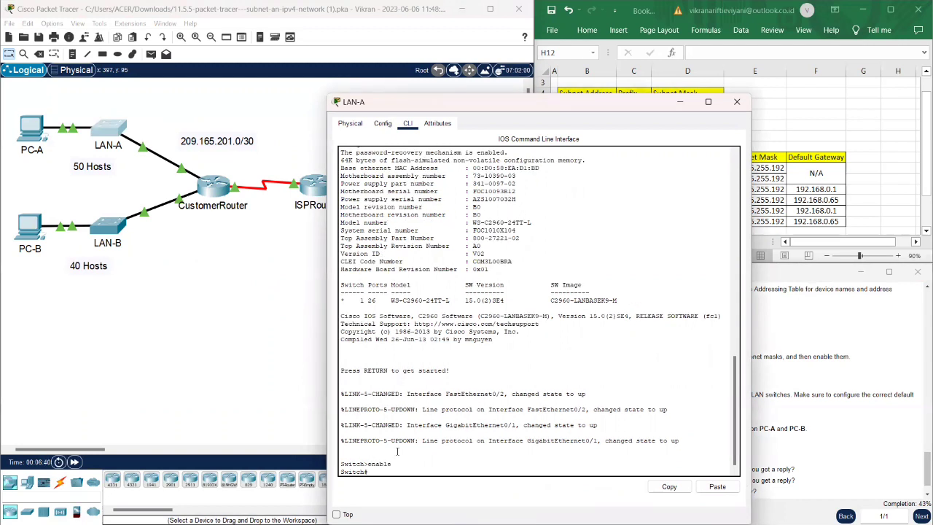
{"action": "type", "text": "congure terminal"}
{"action": "key", "text": "Return"}
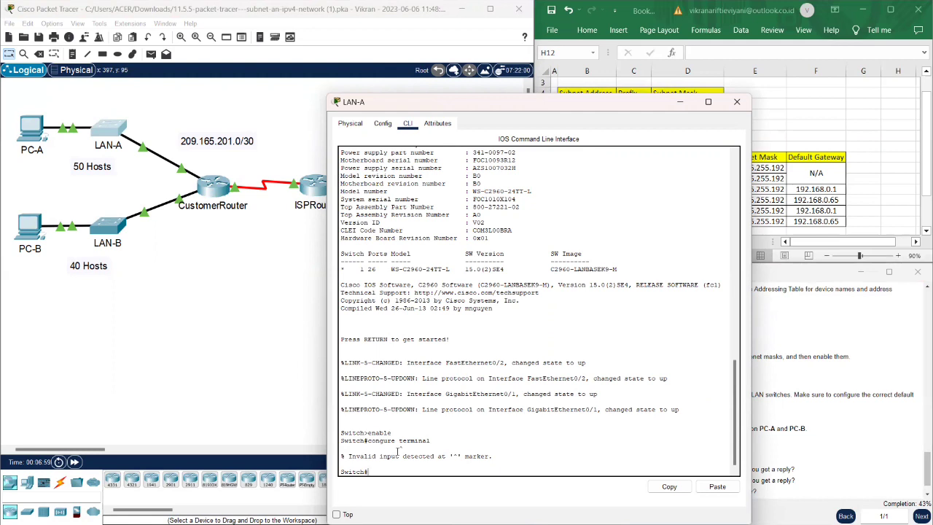
{"action": "type", "text": "onfigure terminal"}
{"action": "key", "text": "Return"}
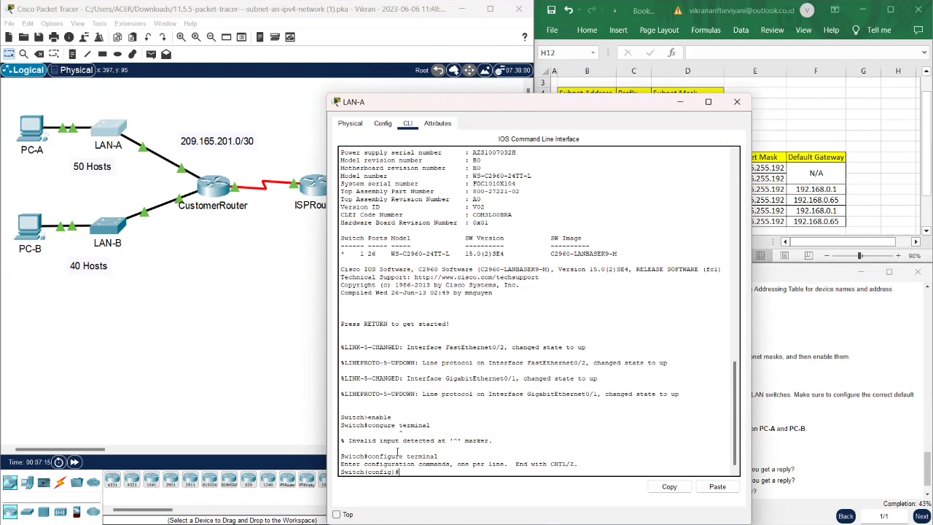
- Give LAN-A's VLAN1 the address 192.168.0.2 255.255.255.192 and bring it up
{"action": "type", "text": "nterface VLAN1"}
{"action": "key", "text": "Return"}
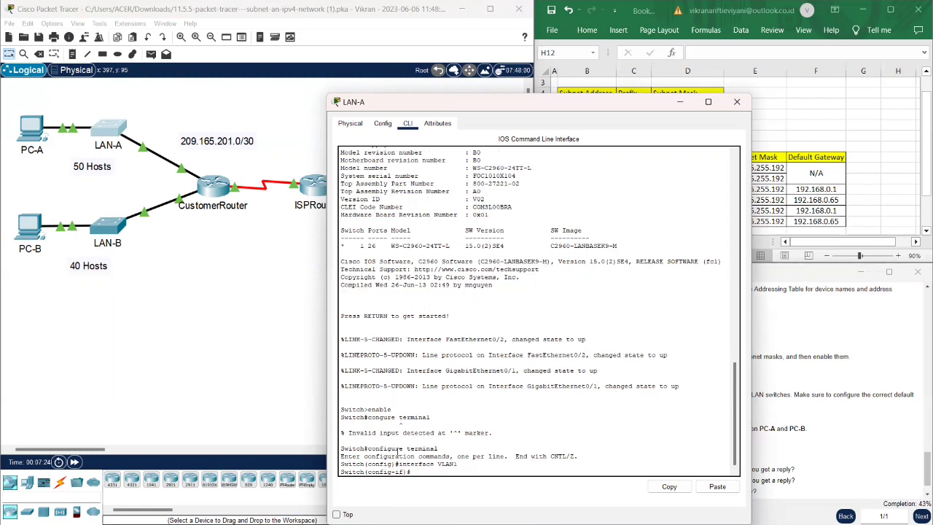
{"action": "type", "text": "ip address 192.168.0.2 255.255.255.192"}
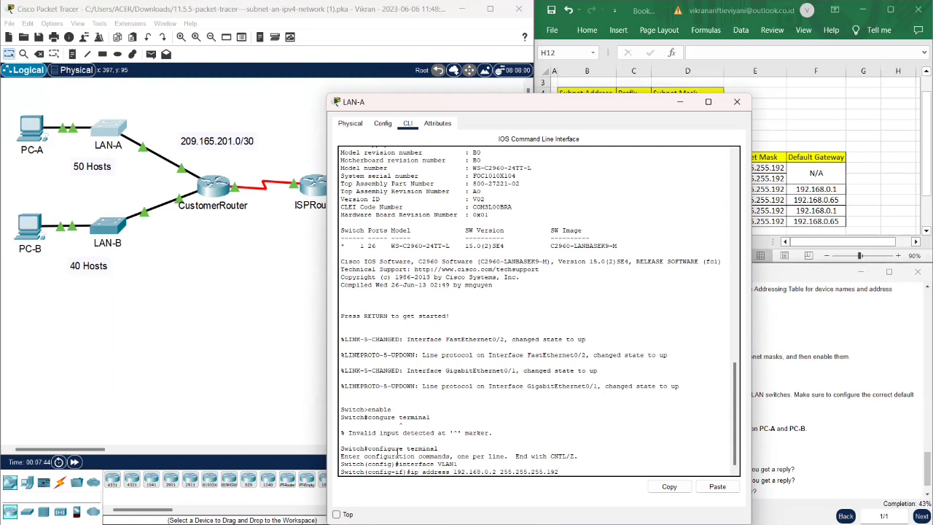
{"action": "key", "text": "Return"}
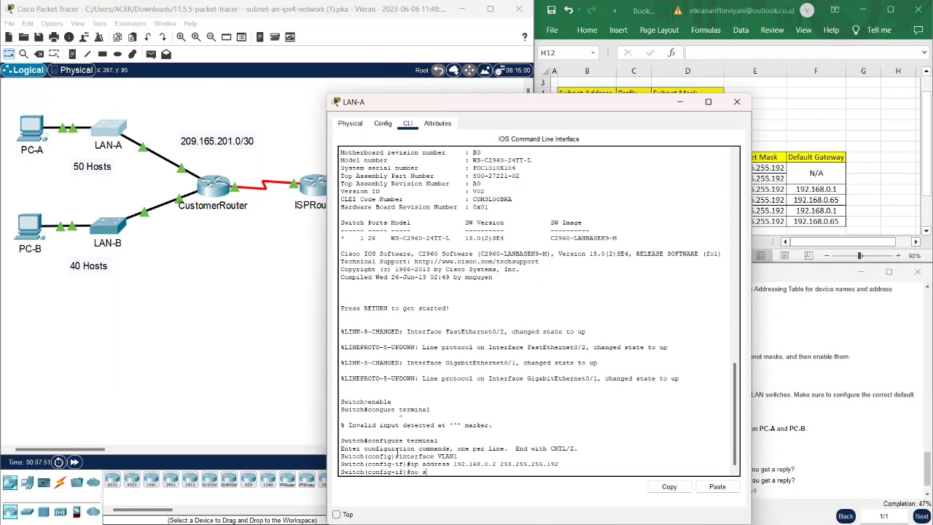
{"action": "type", "text": "hutdown"}
{"action": "key", "text": "Return"}
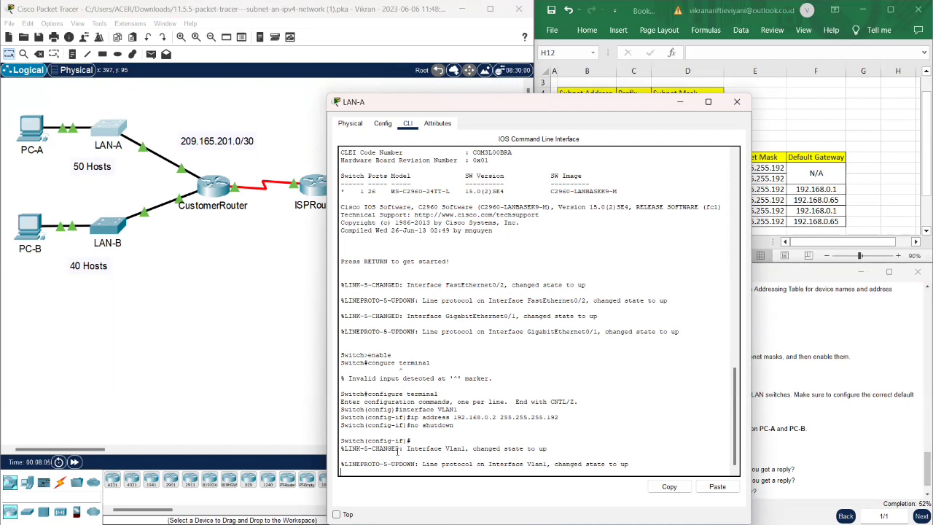
{"action": "key", "text": "Return"}
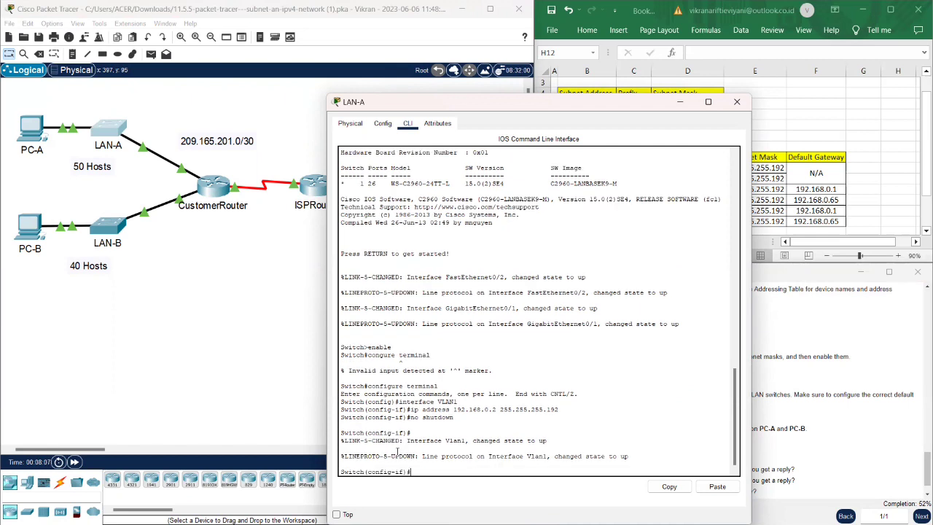
- Set LAN-A's default gateway to 192.168.0.1 and exit configuration mode with end
{"action": "type", "text": "ip"}
{"action": "type", "text": " defau"}
{"action": "type", "text": "lt"}
{"action": "type", "text": "-"}
{"action": "type", "text": "gateway"}
{"action": "type", "text": " i"}
{"action": "type", "text": "9"}
{"action": "type", "text": "2.168.0.1"}
{"action": "key", "text": "Return"}
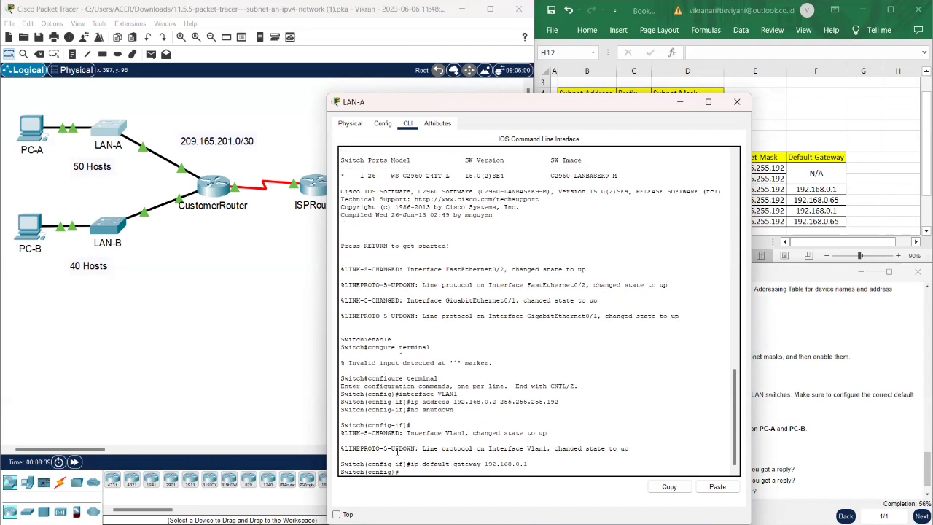
{"action": "type", "text": "end"}
{"action": "key", "text": "Return"}
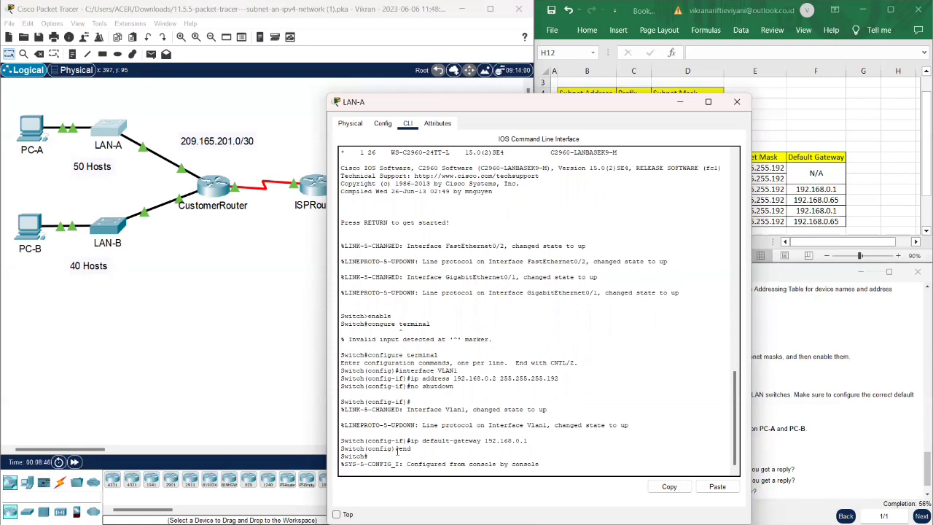
{"action": "scroll", "coordinate": [502, 362], "scroll_direction": "up", "scroll_amount": 4}
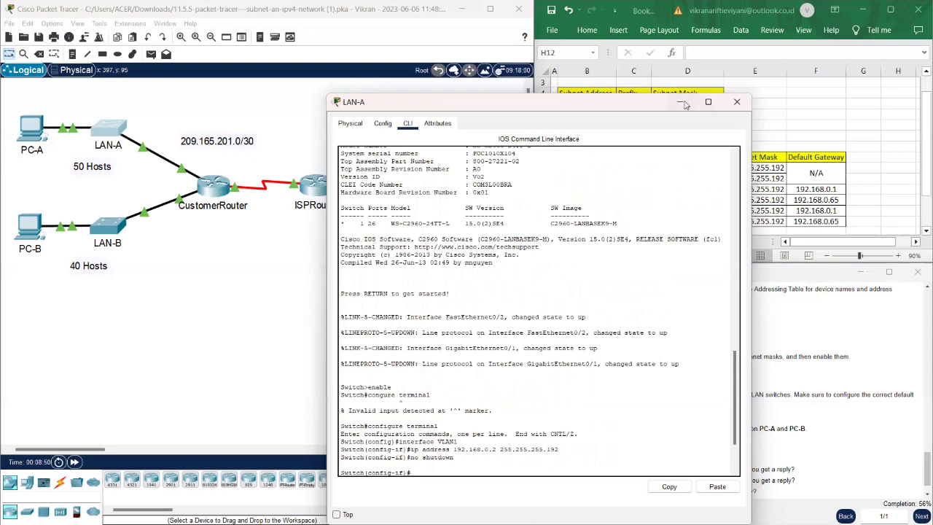
- Close LAN-A and put the LAN-B switch's CLI into global configuration mode
{"action": "left_click", "coordinate": [736, 103]}
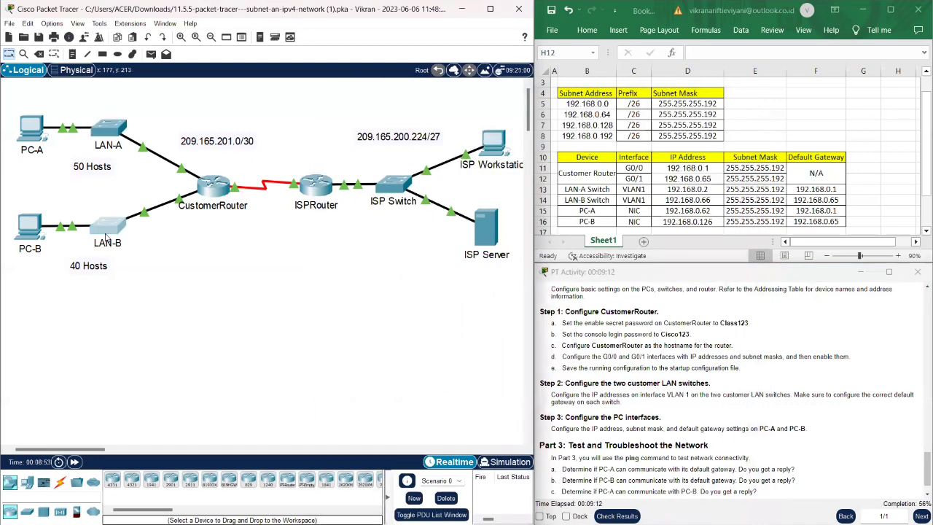
{"action": "left_click", "coordinate": [106, 237]}
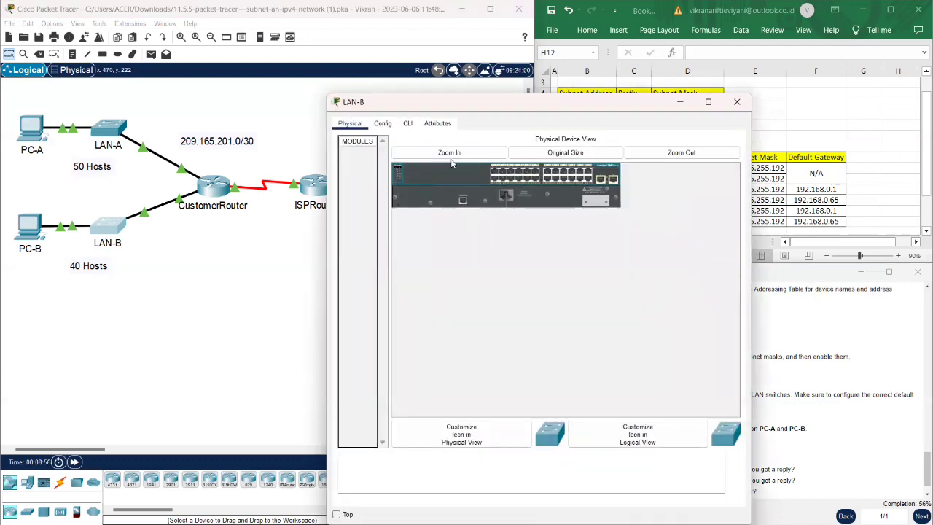
{"action": "left_click", "coordinate": [407, 123]}
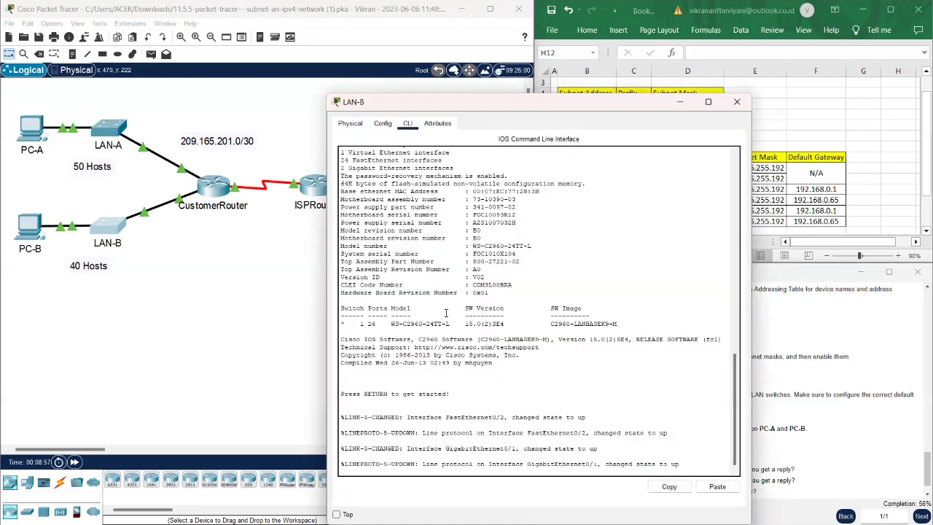
{"action": "key", "text": "Return"}
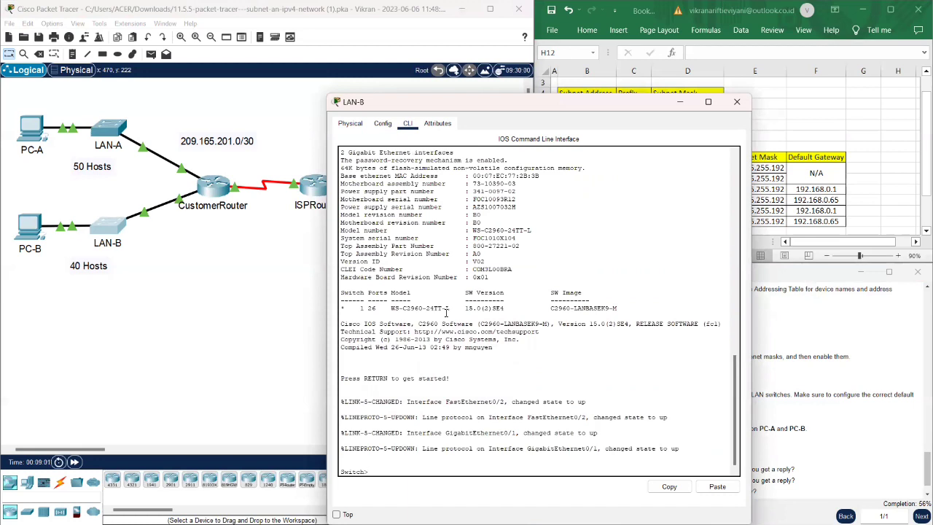
{"action": "type", "text": "enable"}
{"action": "key", "text": "Return"}
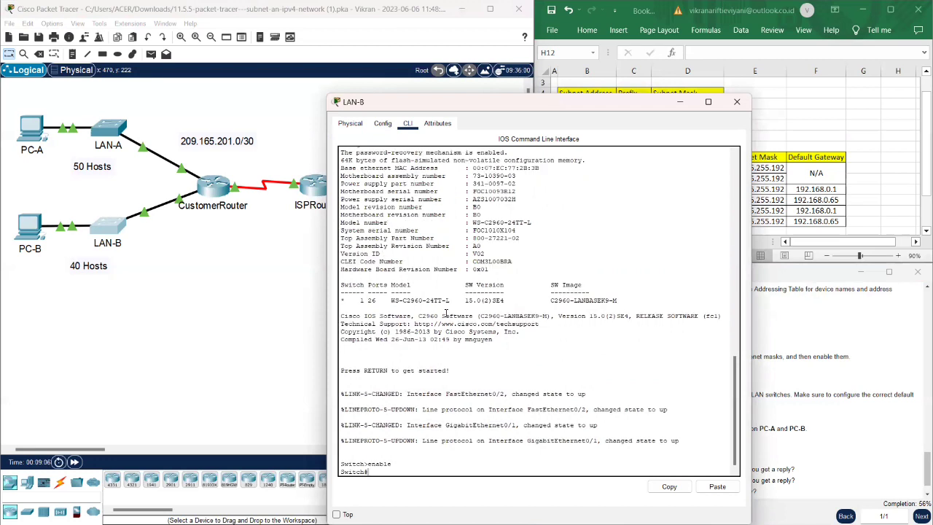
{"action": "type", "text": "configure terminal"}
{"action": "key", "text": "Return"}
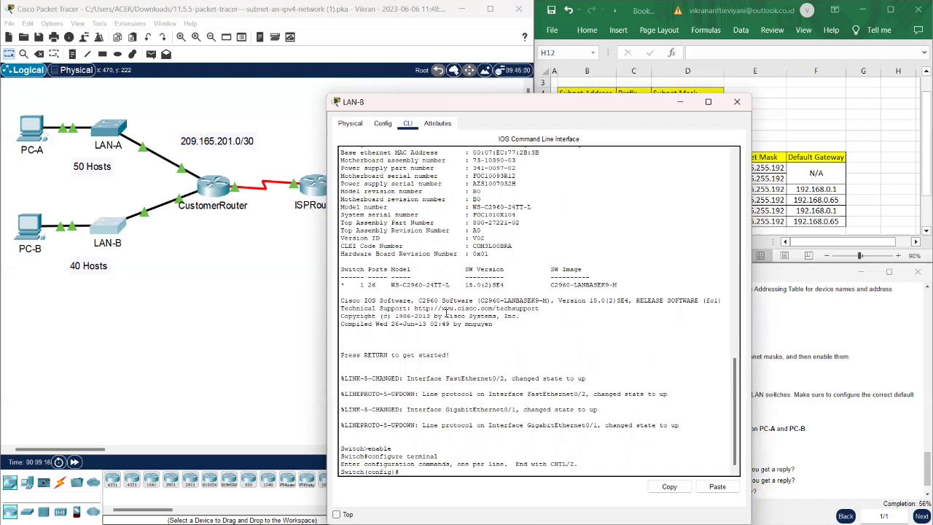
- Enter interface VLAN1 on LAN-B and begin typing ip address 192.168.0
{"action": "type", "text": "interface VLAN1"}
{"action": "key", "text": "Return"}
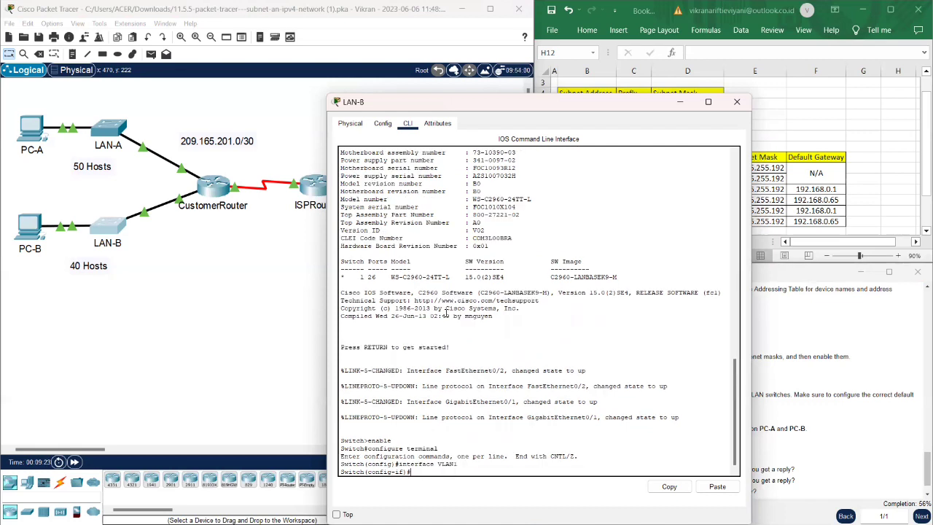
{"action": "type", "text": "ip address"}
{"action": "left_click_drag", "start_coordinate": [646, 104], "coordinate": [353, 83]}
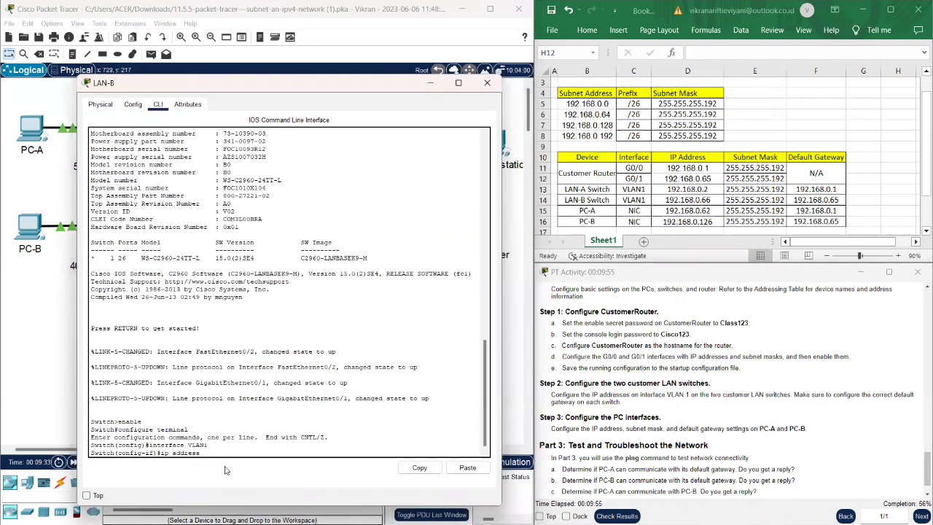
{"action": "type", "text": "192.168.0"}
{"action": "type", "text": ".66 255.255.255.192"}
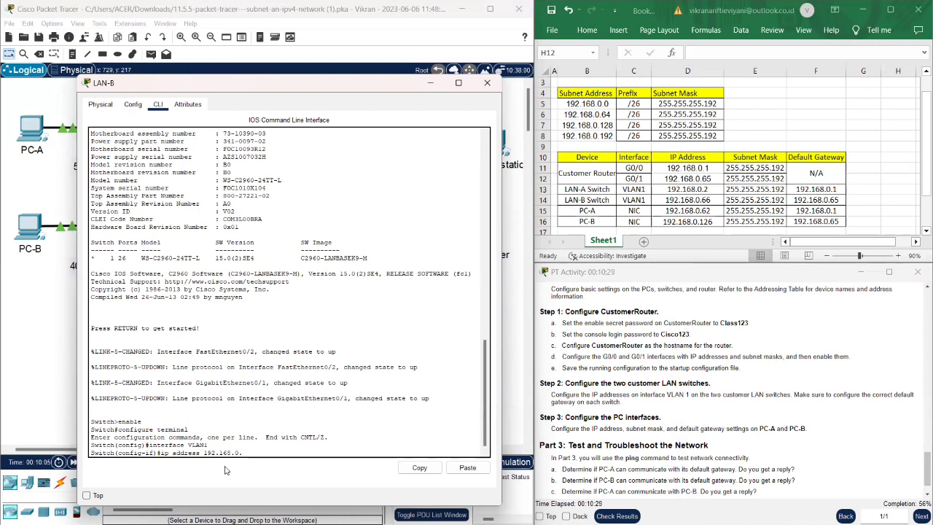
- Give LAN-B's VLAN1 the address 192.168.0.66 255.255.255.192 and bring it up with no shutdown
{"action": "type", "text": "66 255"}
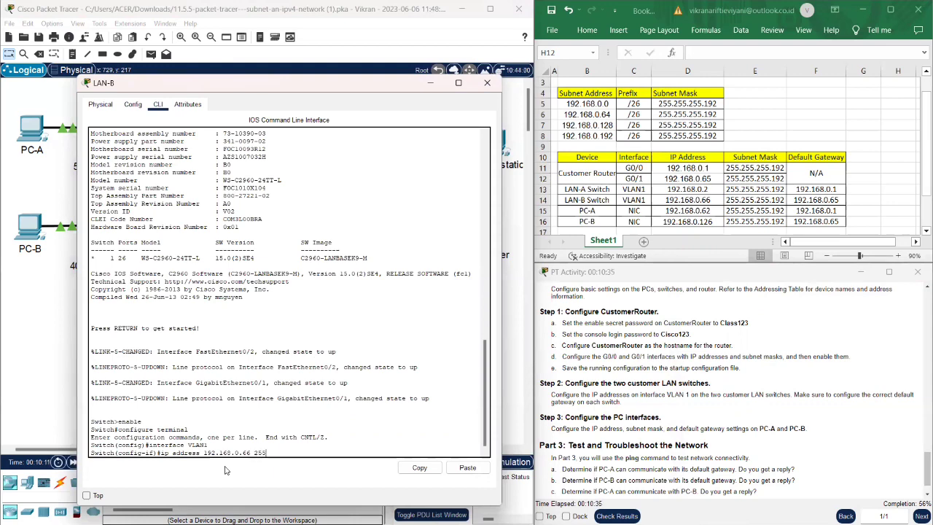
{"action": "type", "text": ".255.255."}
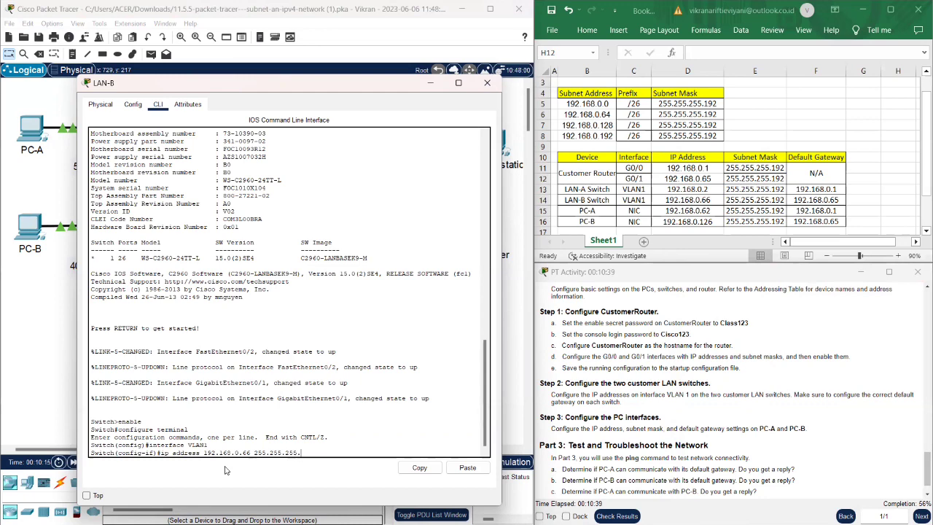
{"action": "type", "text": "192"}
{"action": "key", "text": "Return"}
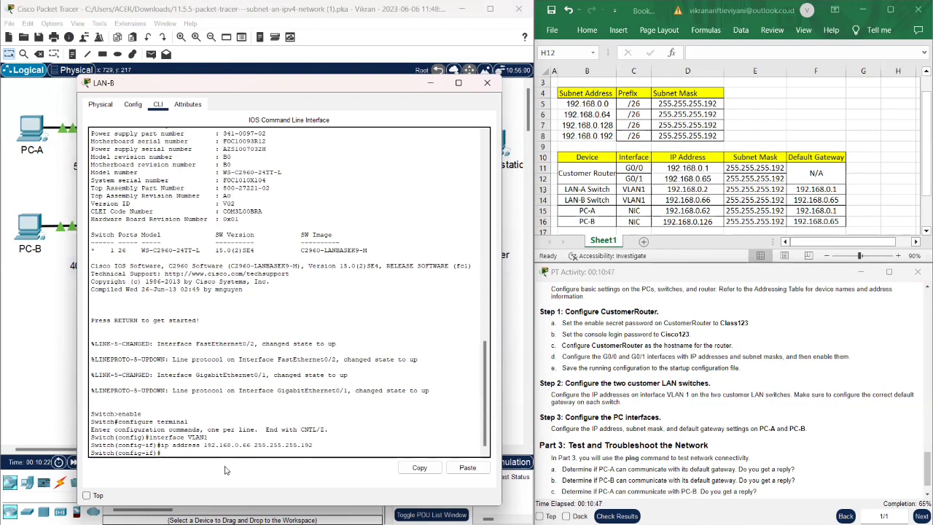
{"action": "type", "text": "o shutdown"}
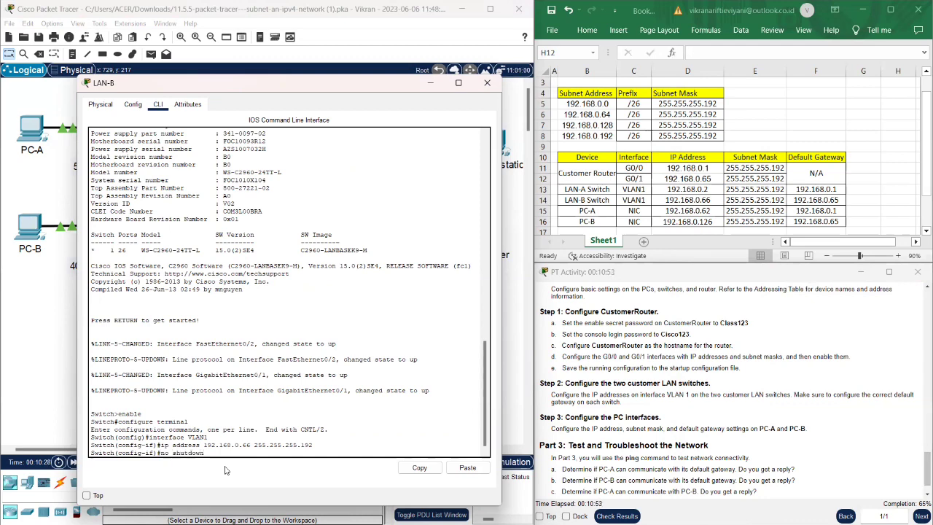
{"action": "key", "text": "Return"}
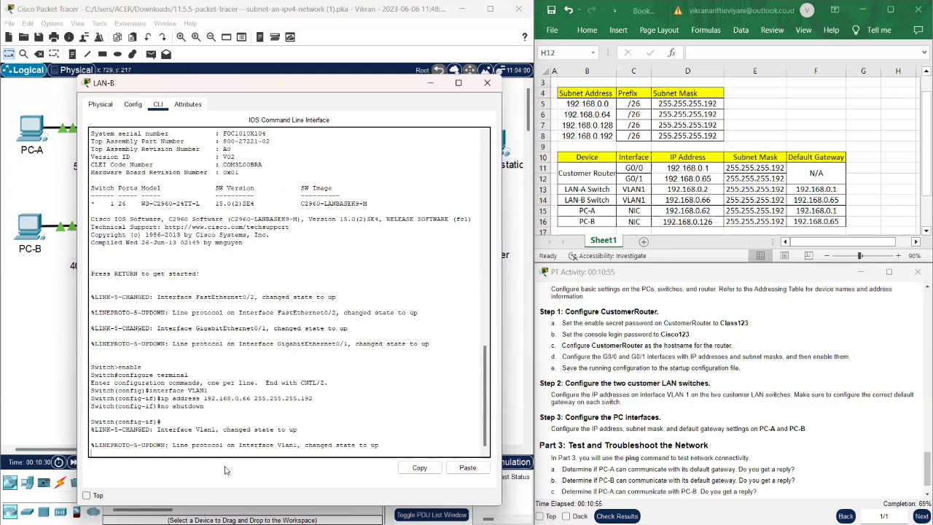
{"action": "type", "text": "i"}
{"action": "type", "text": "p default"}
{"action": "key", "text": "BackSpace"}
{"action": "key", "text": "BackSpace"}
{"action": "key", "text": "BackSpace"}
{"action": "key", "text": "BackSpace"}
{"action": "key", "text": "BackSpace"}
{"action": "key", "text": "BackSpace"}
{"action": "key", "text": "BackSpace"}
{"action": "key", "text": "BackSpace"}
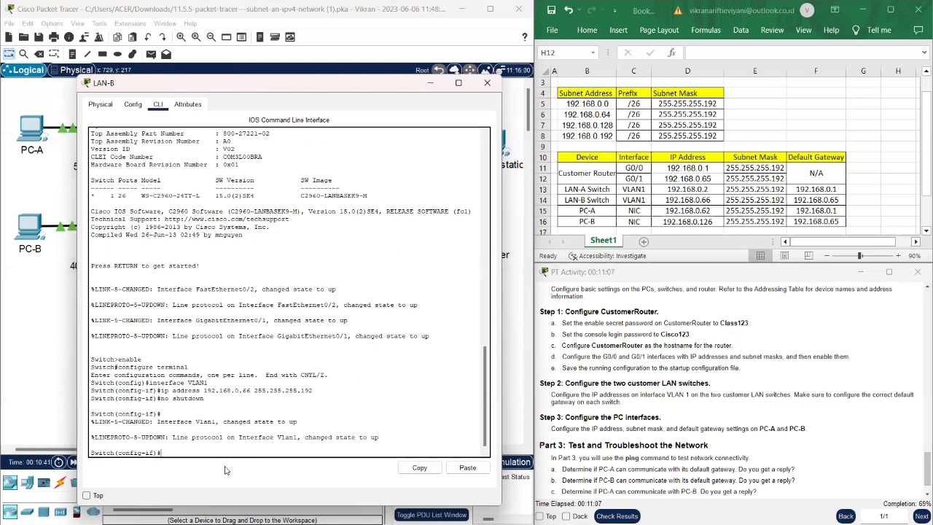
- Set LAN-B's default gateway to 192.168.0.65, exit with end, and close the switch window
{"action": "type", "text": "ip default-gateway"}
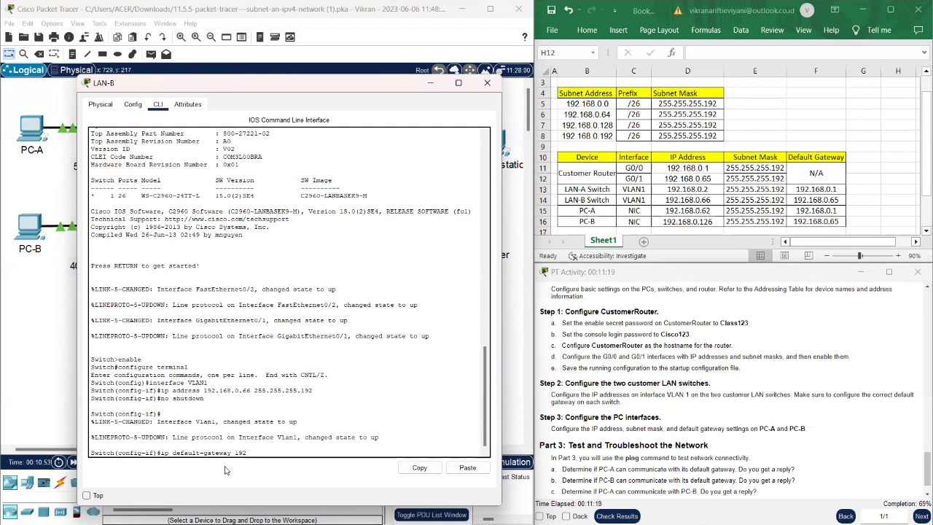
{"action": "type", "text": " 192.168.0.65"}
{"action": "key", "text": "Return"}
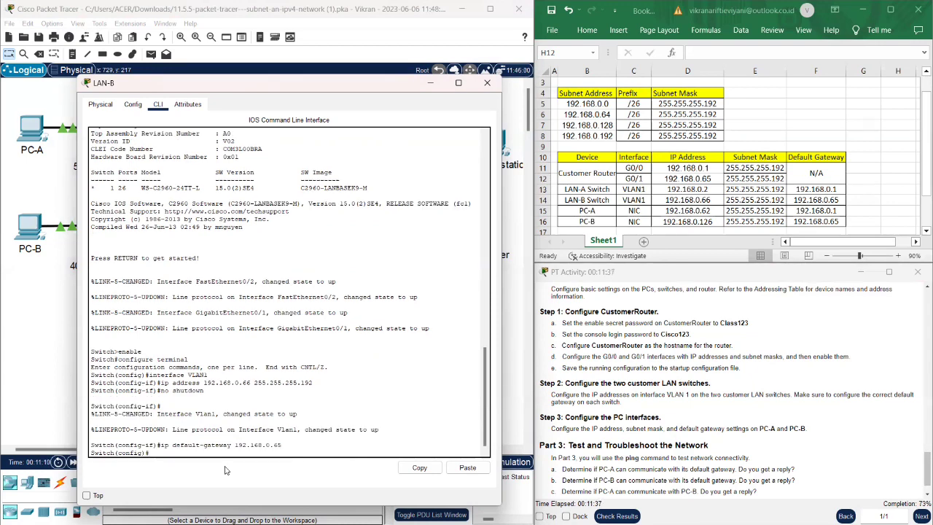
{"action": "type", "text": "end"}
{"action": "key", "text": "Return"}
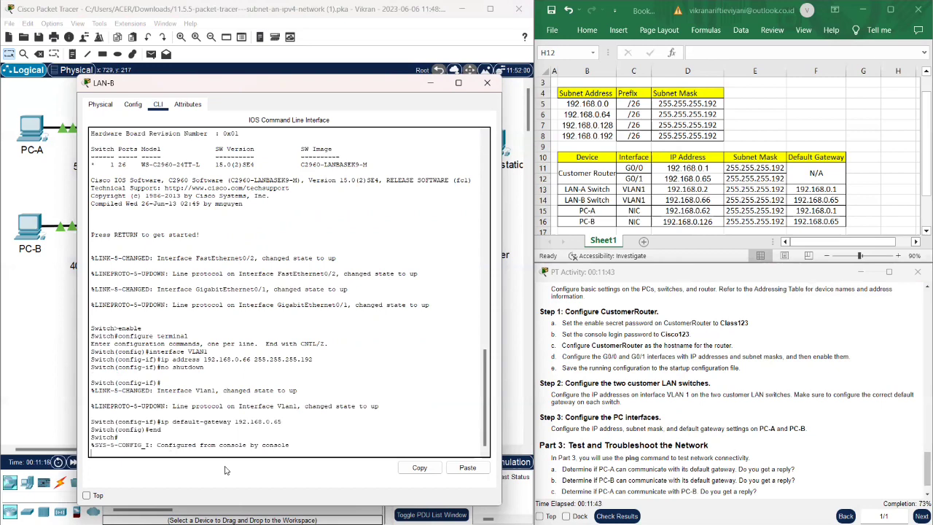
{"action": "left_click", "coordinate": [486, 83]}
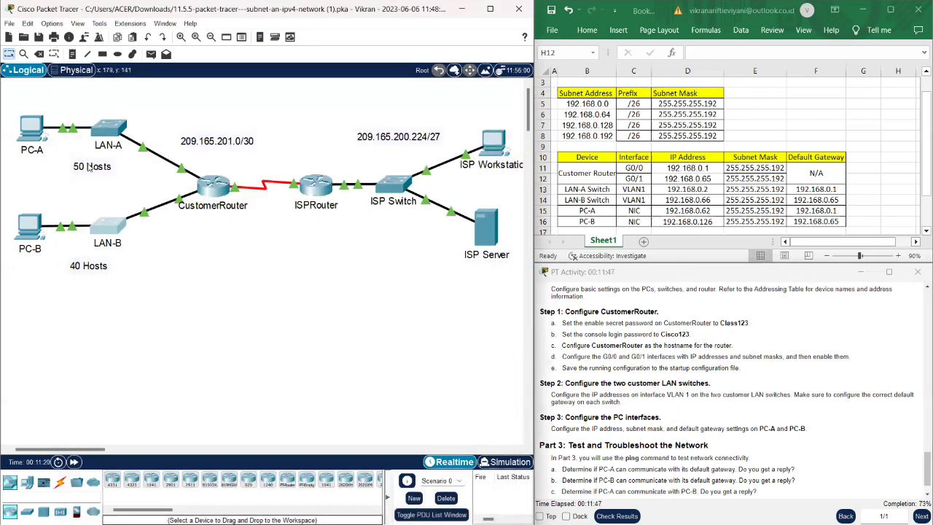
- Open PC-A's Desktop IP Configuration form, shifting its window left to reveal the addressing table
{"action": "left_click", "coordinate": [31, 138]}
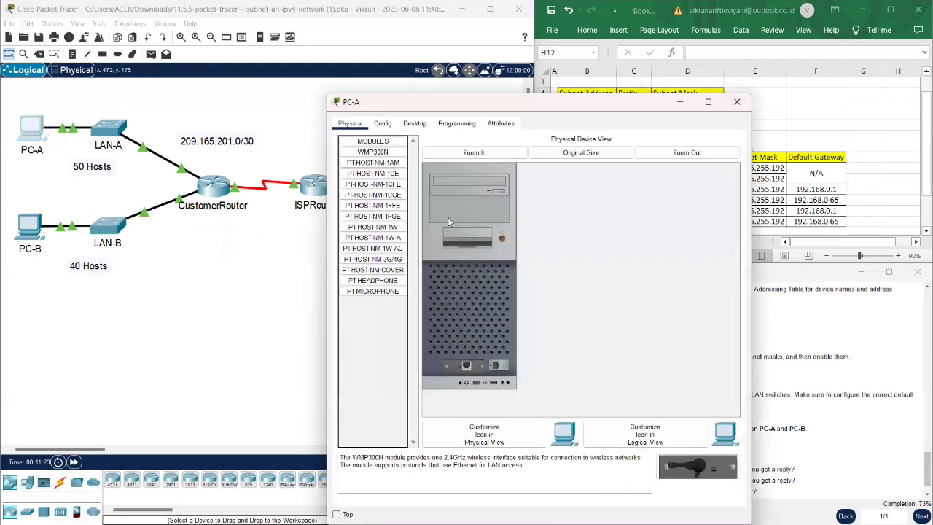
{"action": "left_click_drag", "start_coordinate": [603, 108], "coordinate": [295, 97]}
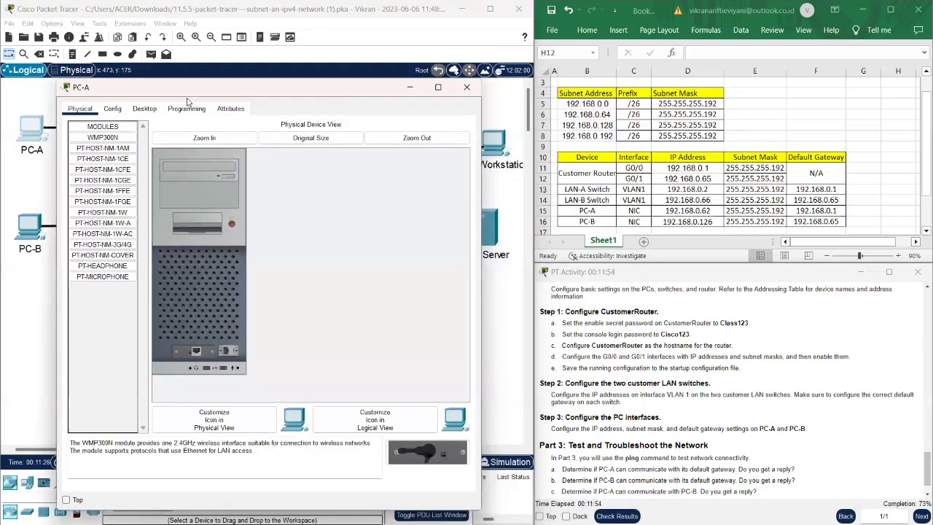
{"action": "left_click", "coordinate": [144, 109]}
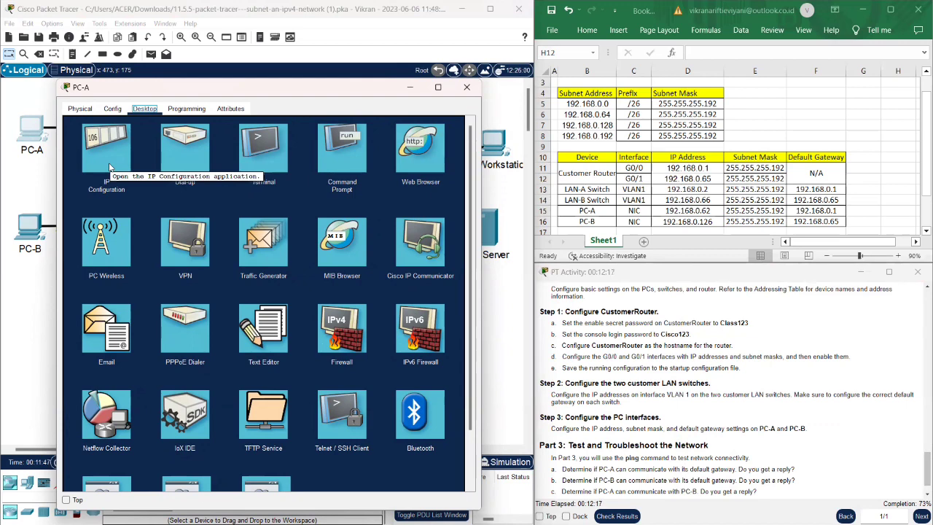
{"action": "left_click", "coordinate": [109, 167]}
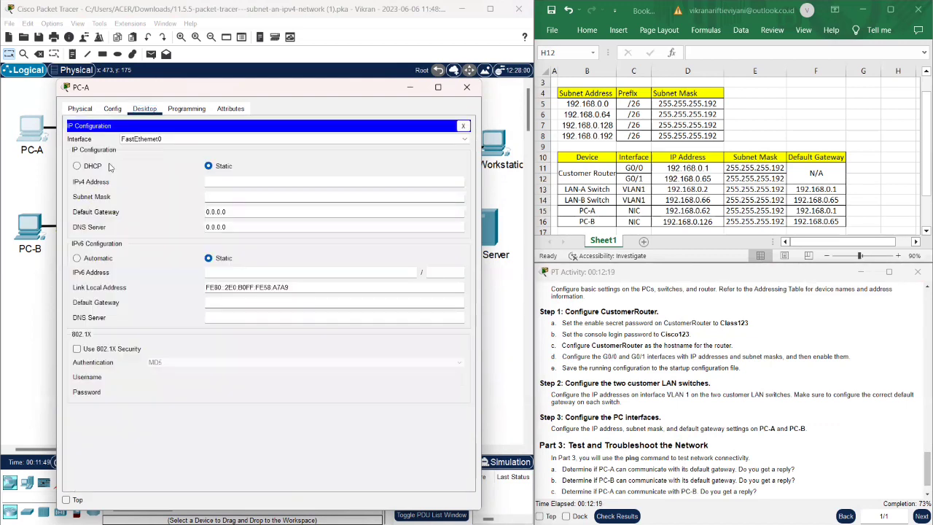
- Address PC-A as 192.168.0.62, mask 255.255.255.192, gateway 192.168.0.1, then close its window
{"action": "left_click", "coordinate": [218, 176]}
{"action": "type", "text": "192.16"}
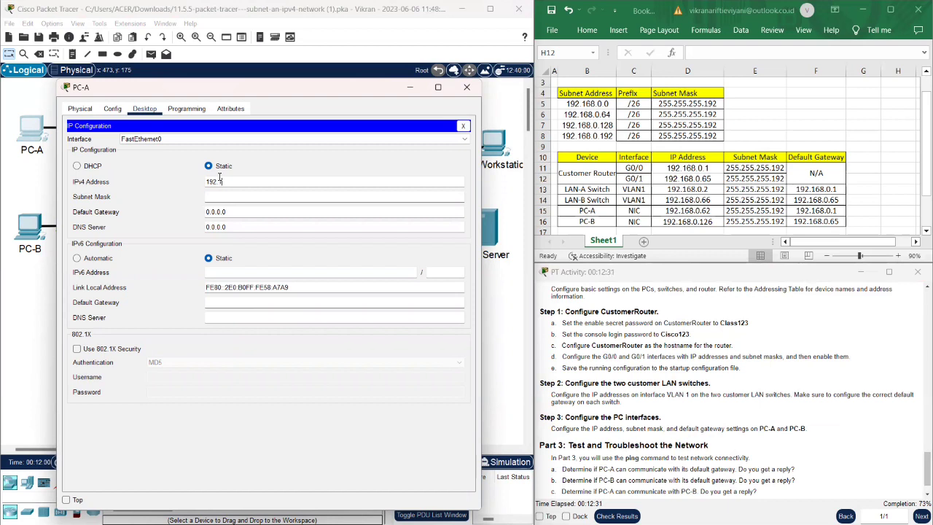
{"action": "type", "text": "8.0.62"}
{"action": "left_click", "coordinate": [225, 194]}
{"action": "key", "text": "BackSpace"}
{"action": "type", "text": "192"}
{"action": "left_click", "coordinate": [229, 211]}
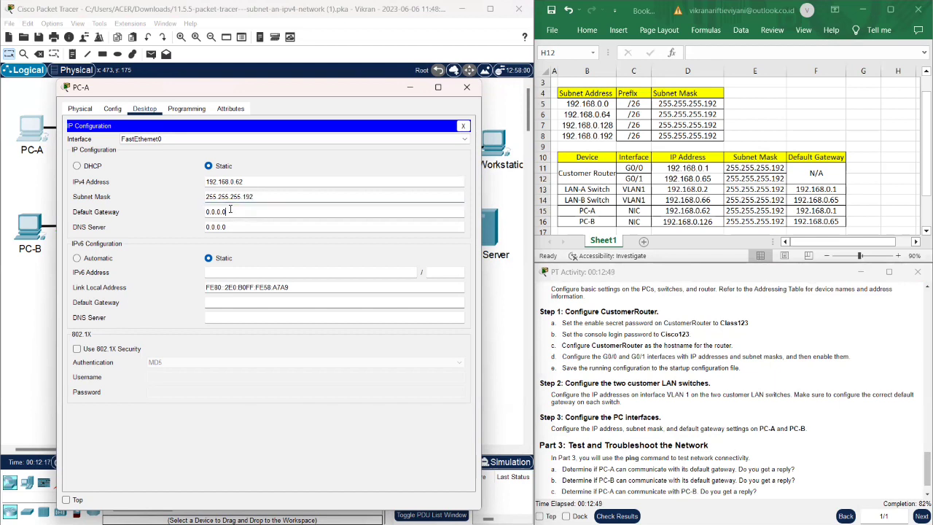
{"action": "left_click_drag", "start_coordinate": [229, 211], "coordinate": [185, 214]}
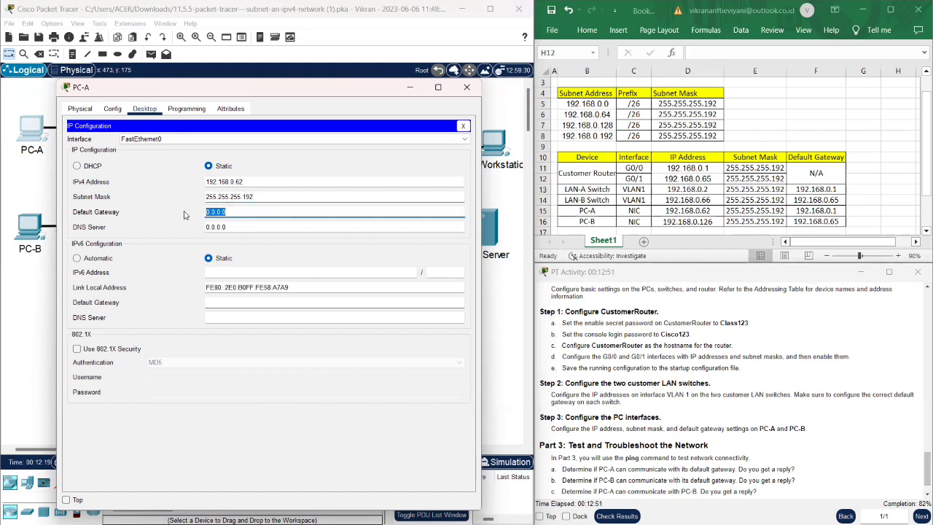
{"action": "type", "text": "192.168.0.1"}
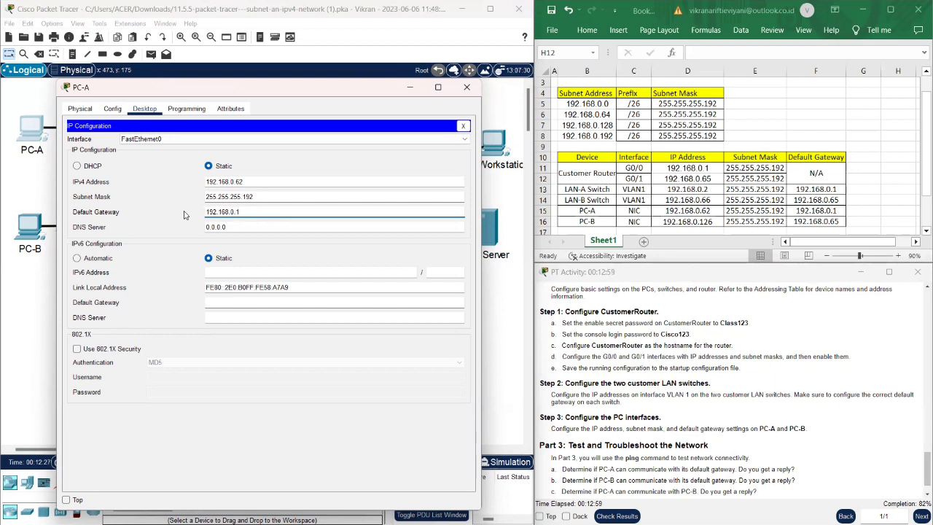
{"action": "left_click", "coordinate": [467, 88]}
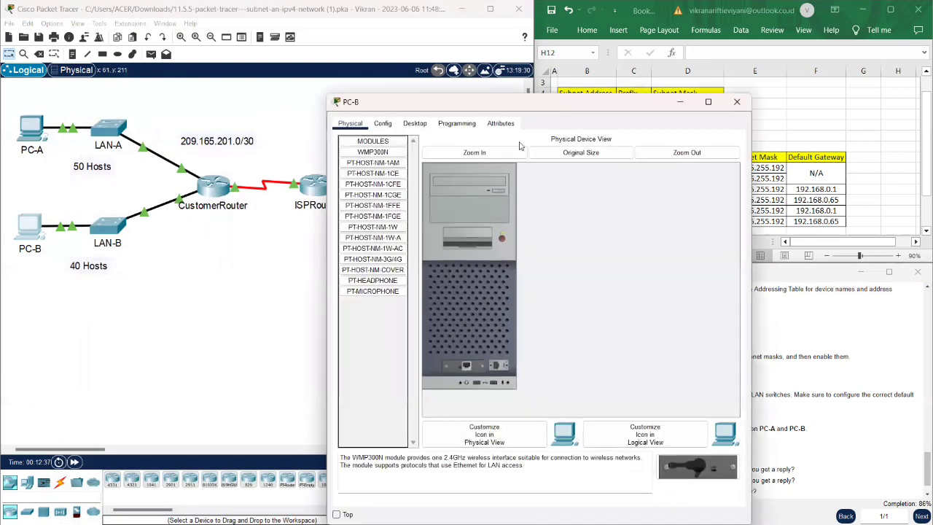
- Open PC-B's IP Configuration, dismiss an invalid-address error, and move the window left
{"action": "left_click", "coordinate": [416, 123]}
{"action": "left_click", "coordinate": [376, 185]}
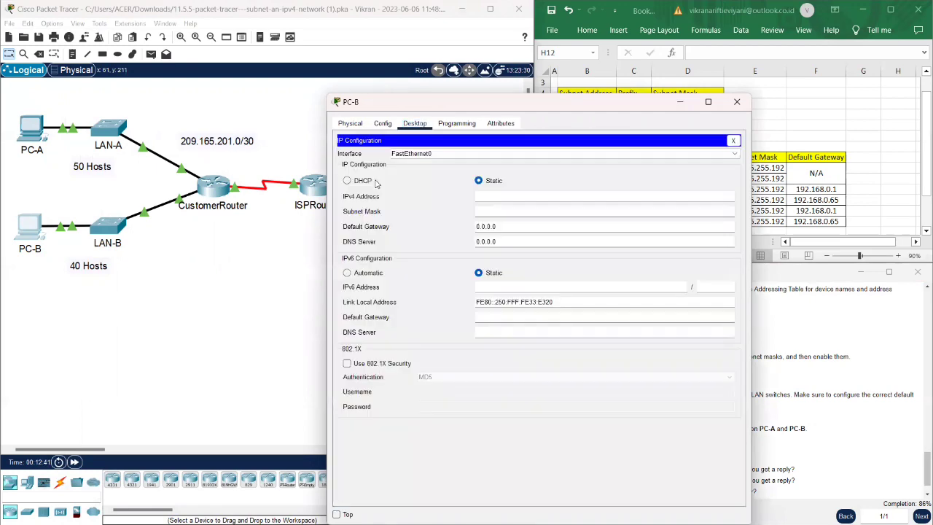
{"action": "type", "text": "192.168.0."}
{"action": "left_click", "coordinate": [580, 105]}
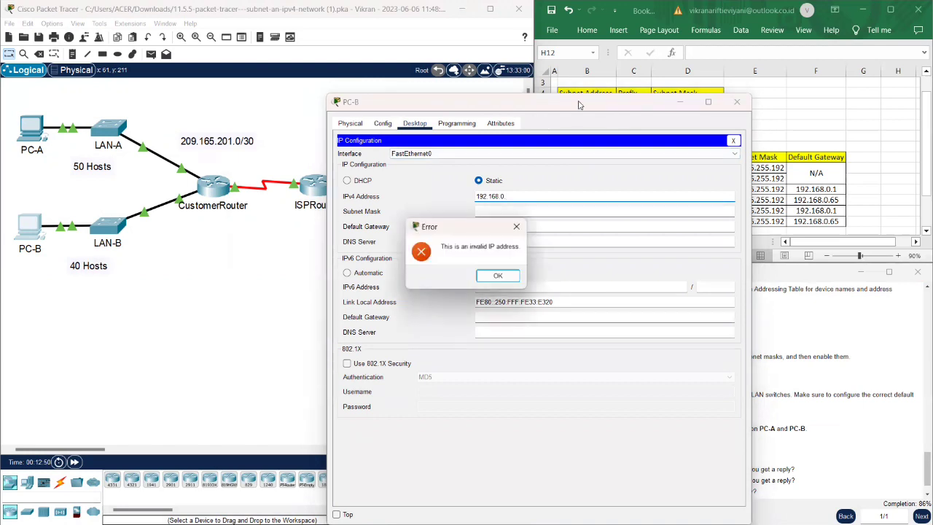
{"action": "left_click", "coordinate": [517, 229]}
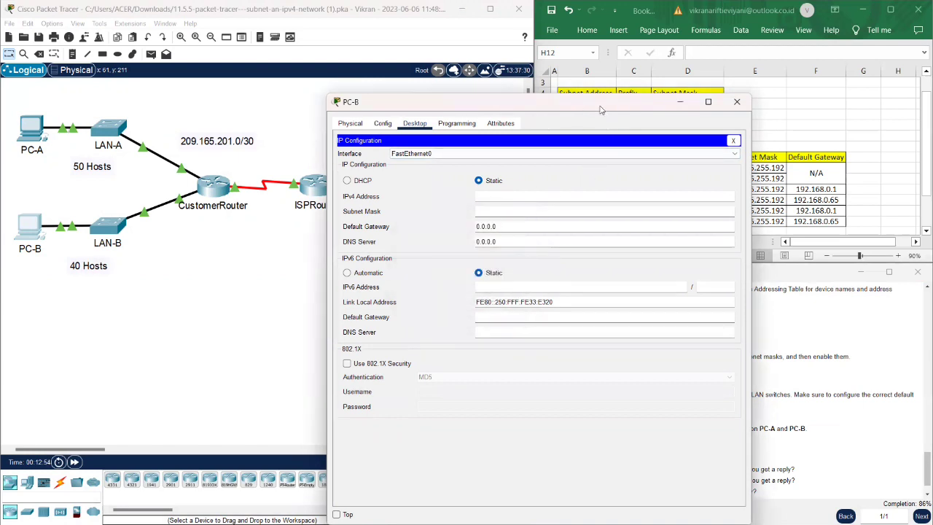
{"action": "left_click_drag", "start_coordinate": [602, 109], "coordinate": [348, 99]}
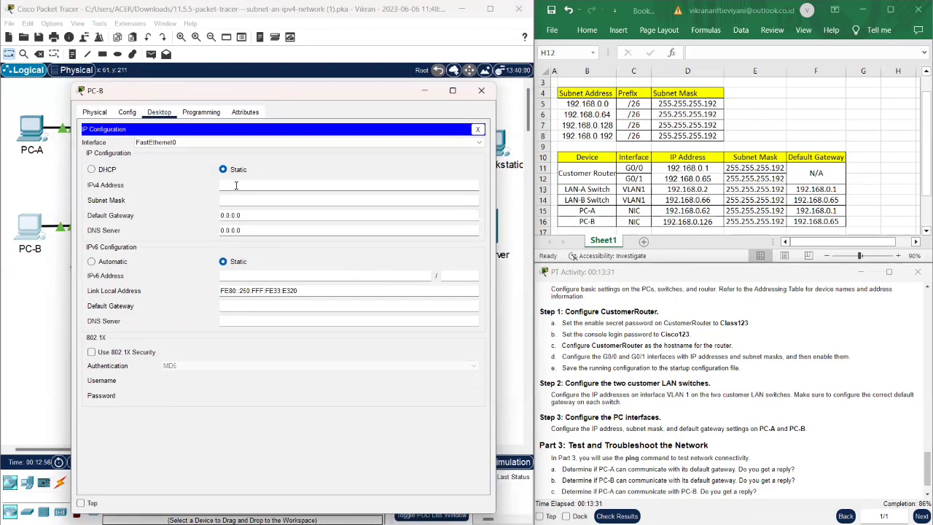
- Enter PC-B's address 192.168.0.126, mask 255.255.255.192 and gateway 192.168.0.65
{"action": "left_click", "coordinate": [236, 185]}
{"action": "type", "text": "192.168.0.126"}
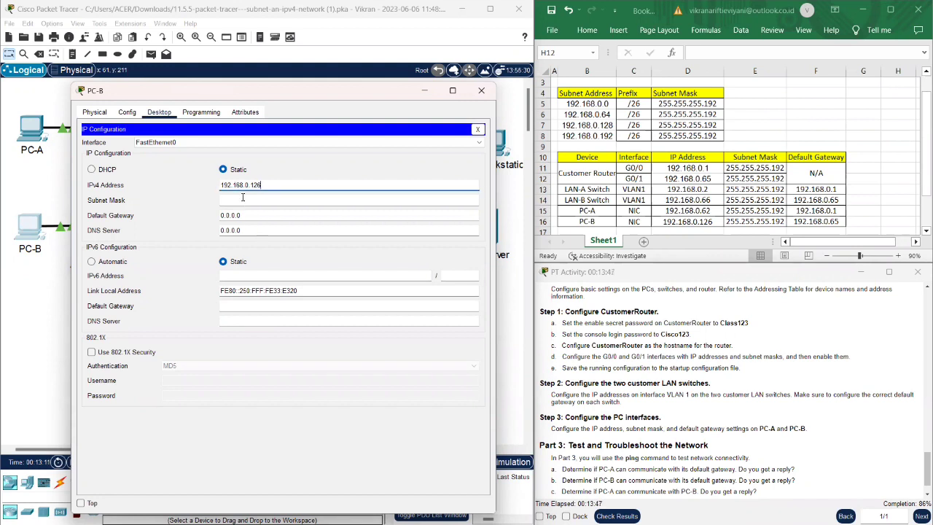
{"action": "left_click", "coordinate": [243, 197]}
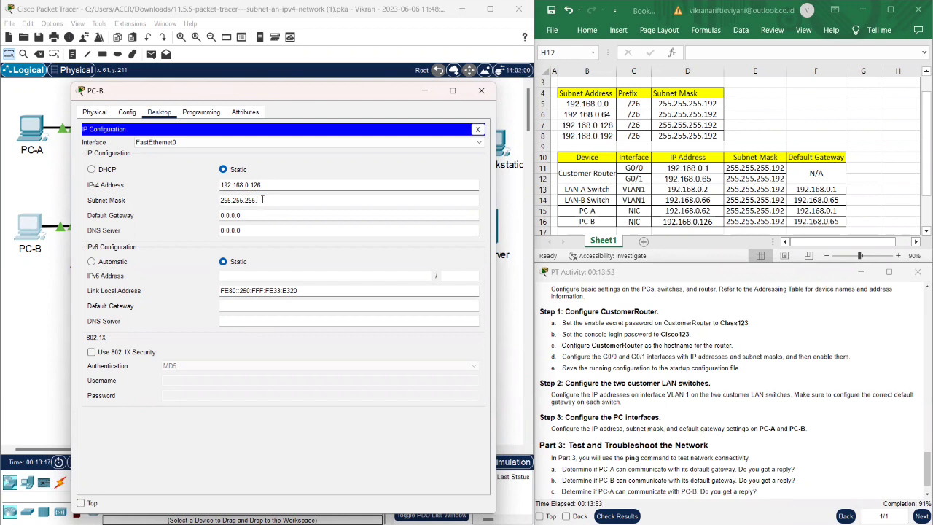
{"action": "type", "text": "6"}
{"action": "type", "text": "5"}
{"action": "key", "text": "BackSpace"}
{"action": "key", "text": "BackSpace"}
{"action": "type", "text": "192"}
{"action": "left_click", "coordinate": [264, 212]}
{"action": "left_click_drag", "start_coordinate": [255, 216], "coordinate": [222, 216]}
{"action": "type", "text": "192"}
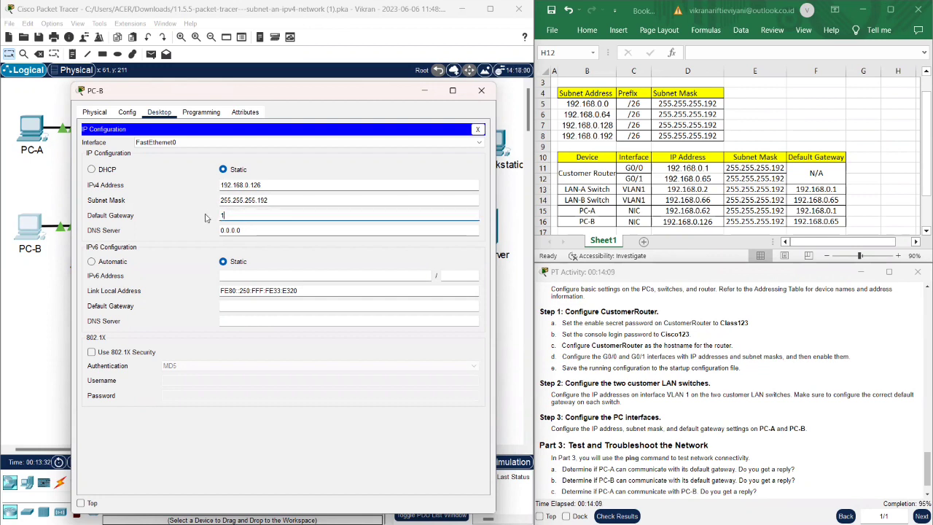
{"action": "type", "text": ".168."}
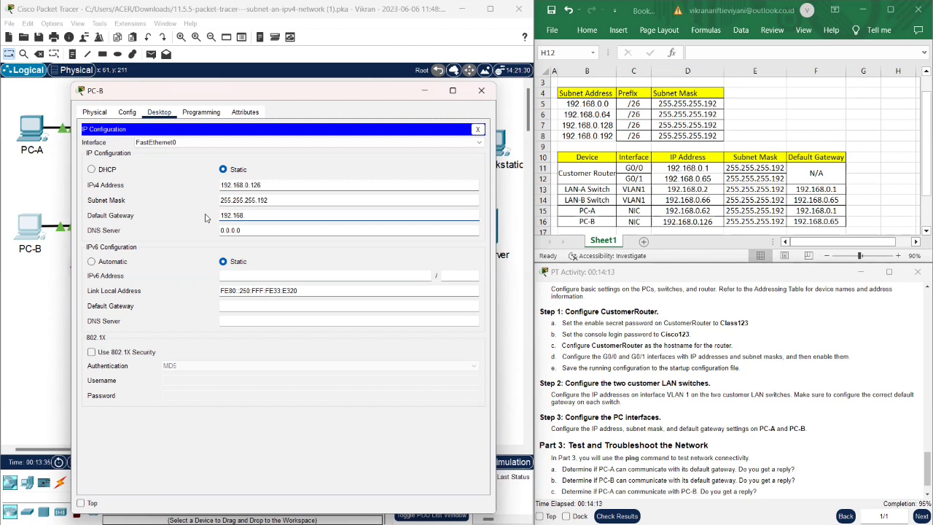
{"action": "type", "text": "0.65"}
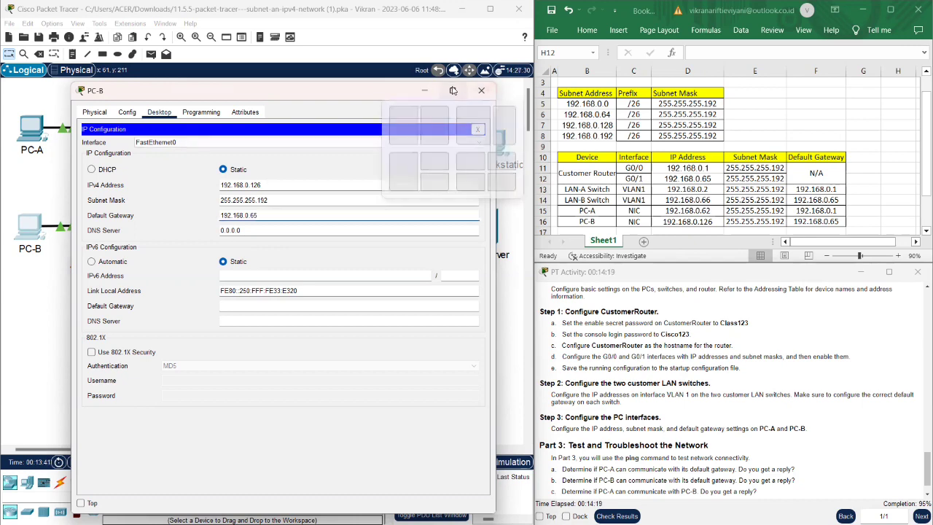
- Close PC-B's window, check the activity shows 100% completion, and reopen PC-A
{"action": "left_click", "coordinate": [482, 91]}
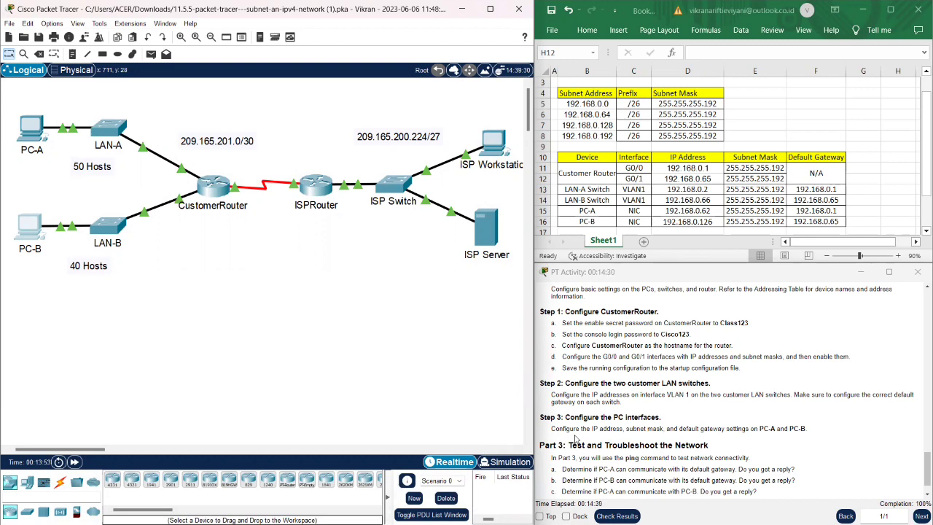
{"action": "scroll", "coordinate": [648, 430], "scroll_direction": "down", "scroll_amount": 2}
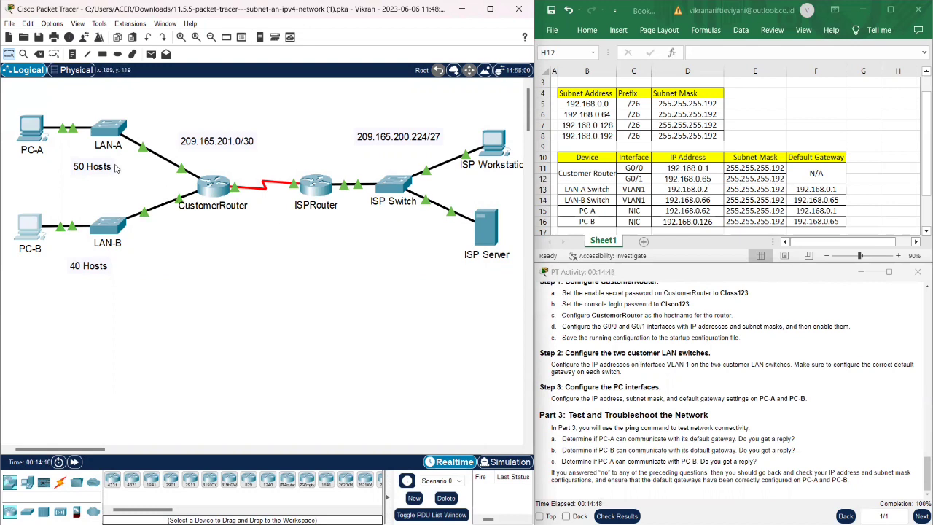
{"action": "left_click", "coordinate": [30, 136]}
{"action": "left_click", "coordinate": [29, 136]}
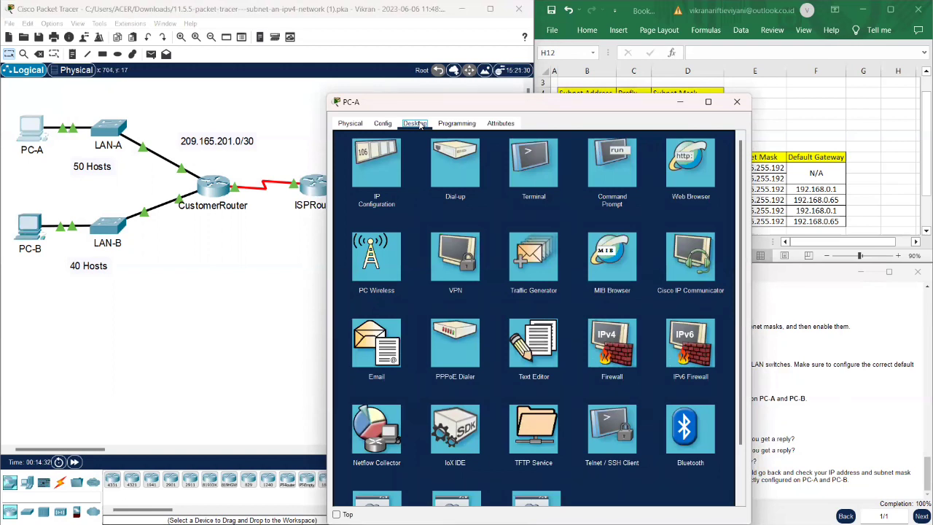
- Ping gateway 192.168.0.1 from PC-A's Command Prompt (4 replies, 0% loss), then close PC-A
{"action": "left_click", "coordinate": [602, 175]}
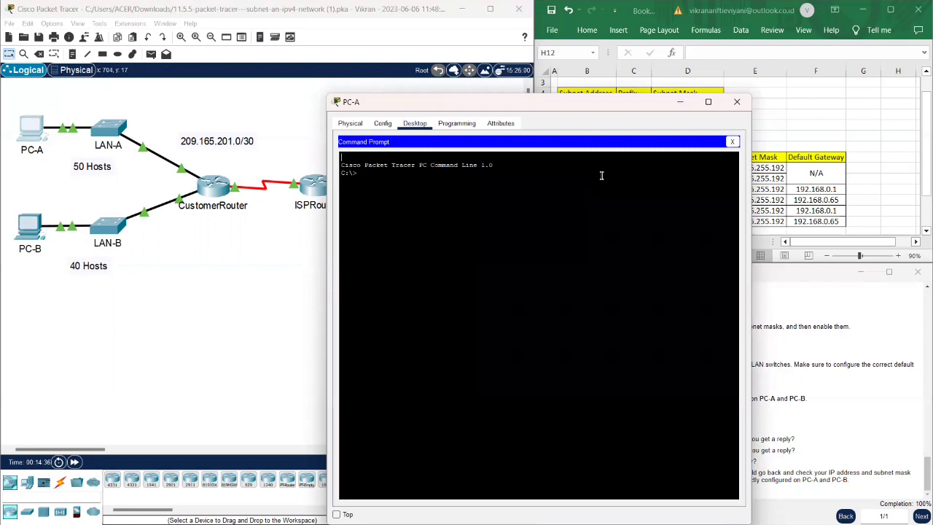
{"action": "type", "text": "ping"}
{"action": "left_click_drag", "start_coordinate": [652, 108], "coordinate": [383, 102]}
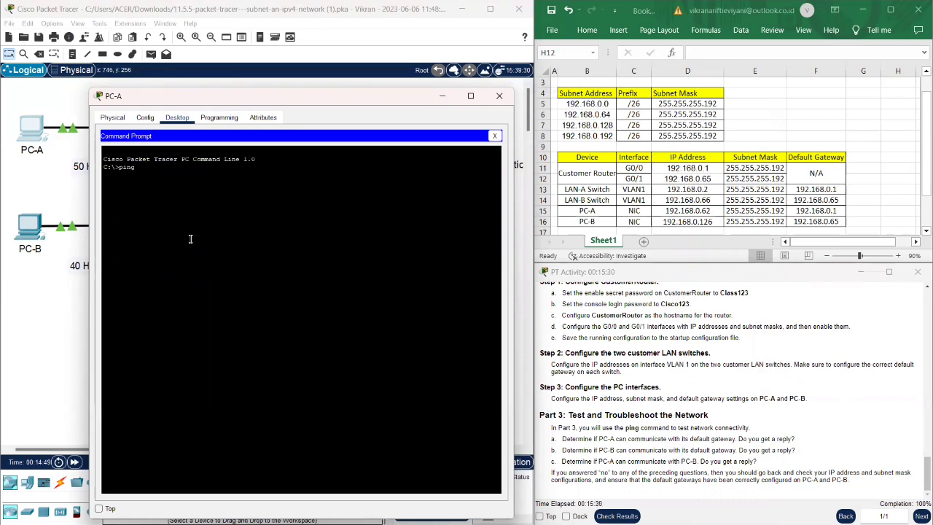
{"action": "type", "text": "192.168.0.1"}
{"action": "key", "text": "Return"}
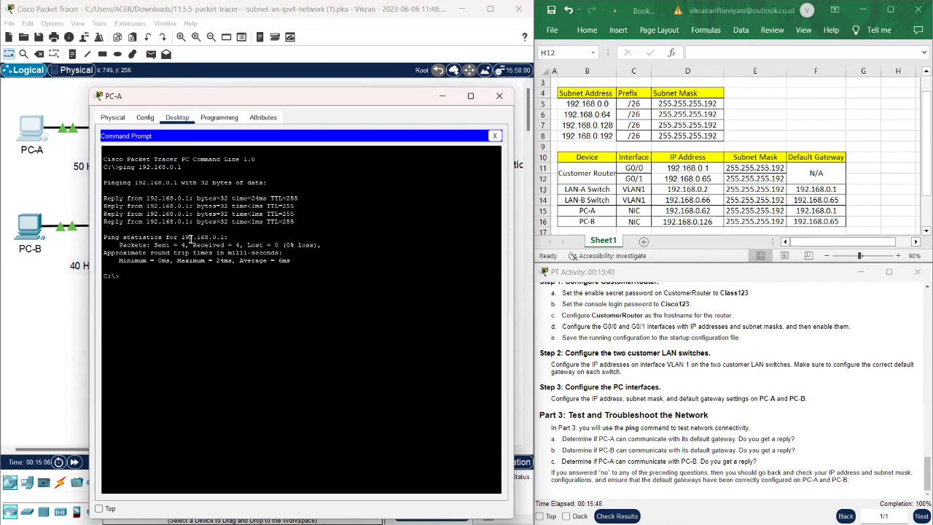
{"action": "left_click", "coordinate": [510, 95]}
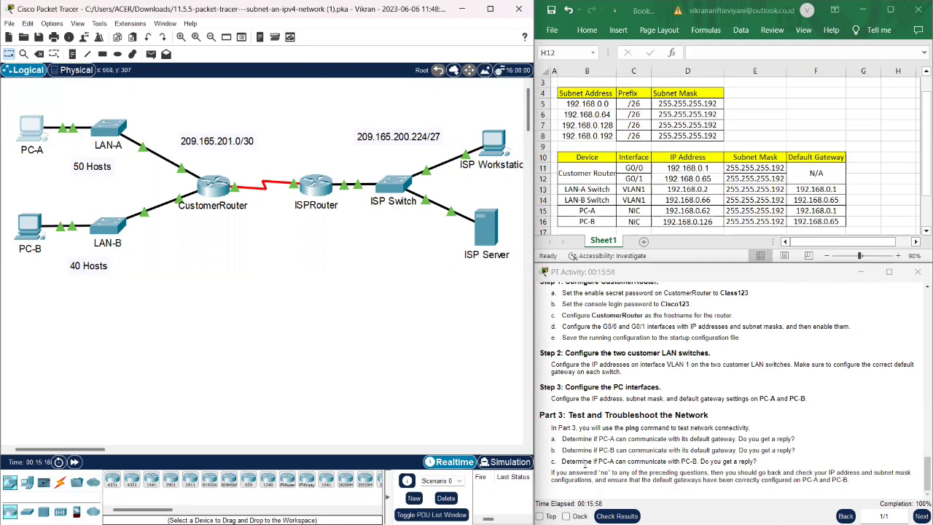
- Ping gateway 192.168.0.65 from PC-B's Command Prompt (4 replies, 0% loss), then close PC-B
{"action": "left_click", "coordinate": [27, 227]}
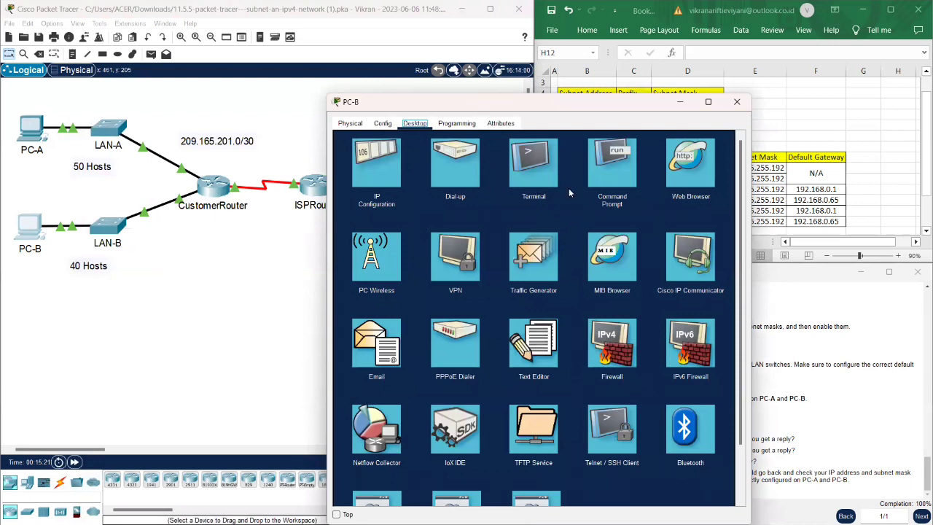
{"action": "left_click", "coordinate": [603, 189]}
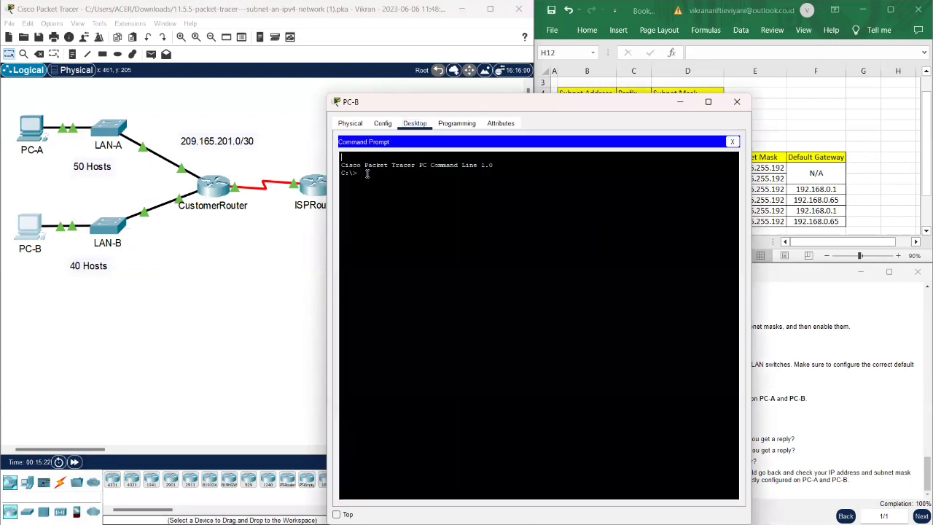
{"action": "type", "text": "ping"}
{"action": "left_click_drag", "start_coordinate": [619, 102], "coordinate": [379, 80]}
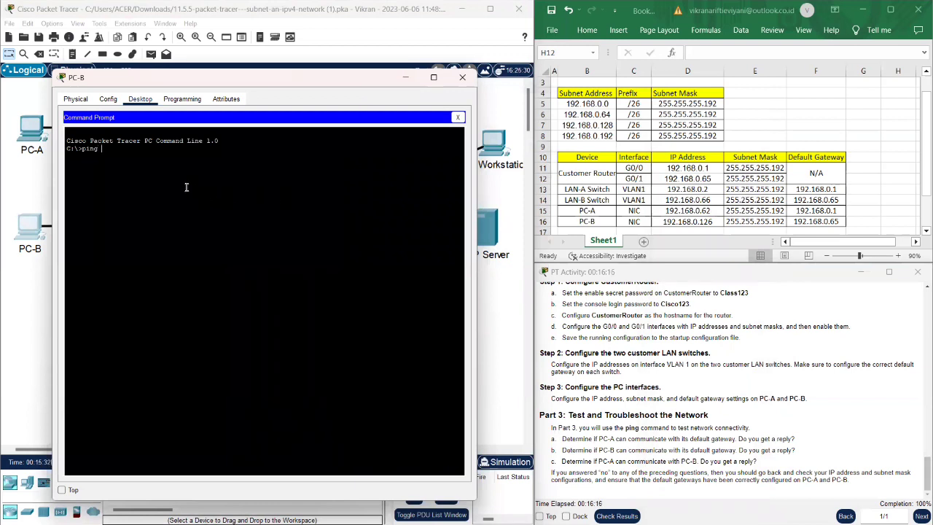
{"action": "type", "text": "192.168.0."}
{"action": "type", "text": "65"}
{"action": "key", "text": "Return"}
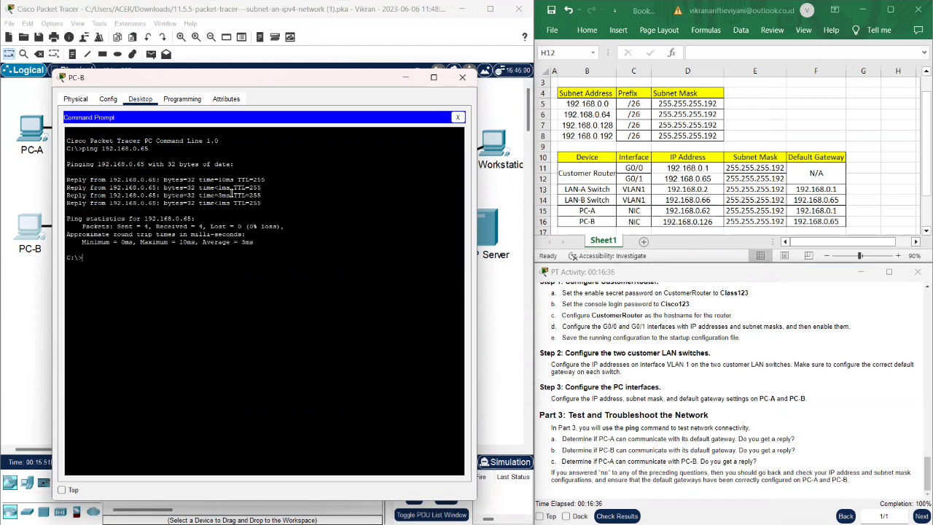
{"action": "left_click", "coordinate": [464, 79]}
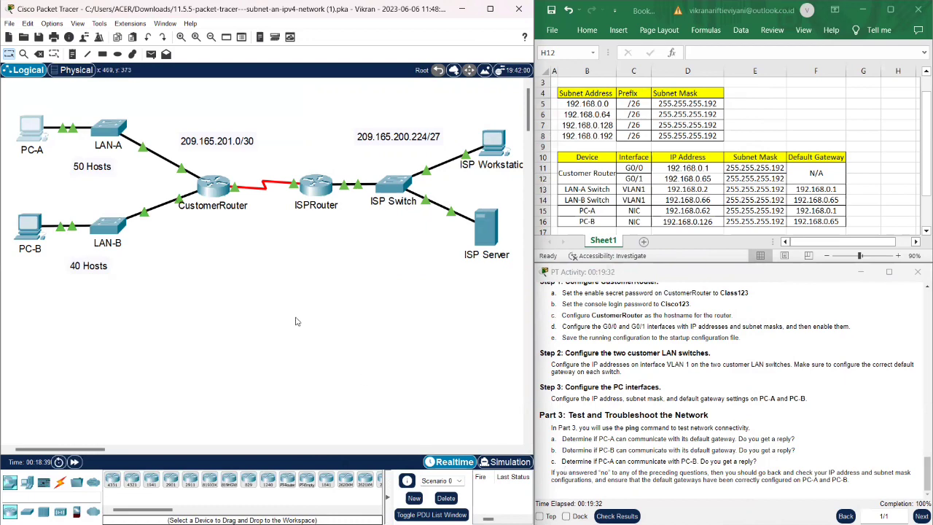
- Ping PC-B at 192.168.0.126 from PC-A's Command Prompt with 0% loss, then close PC-A
{"action": "left_click", "coordinate": [31, 135]}
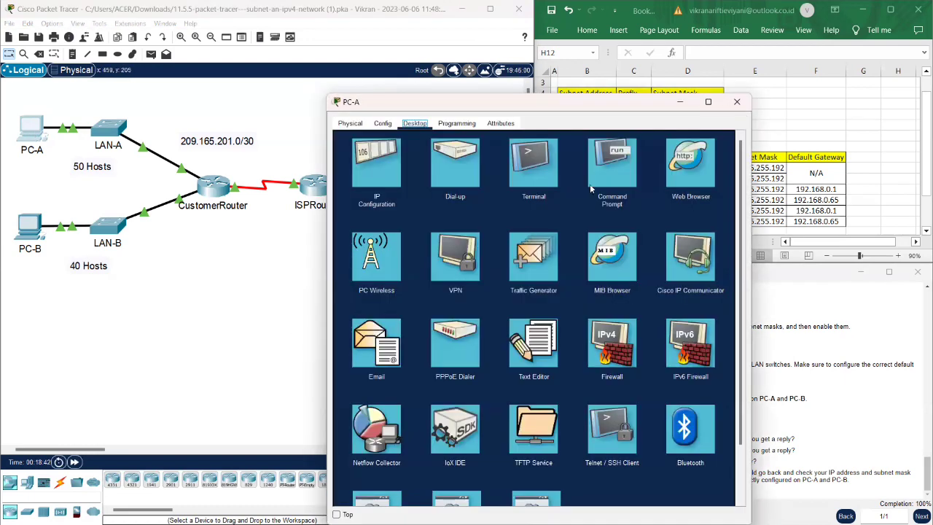
{"action": "left_click", "coordinate": [613, 171]}
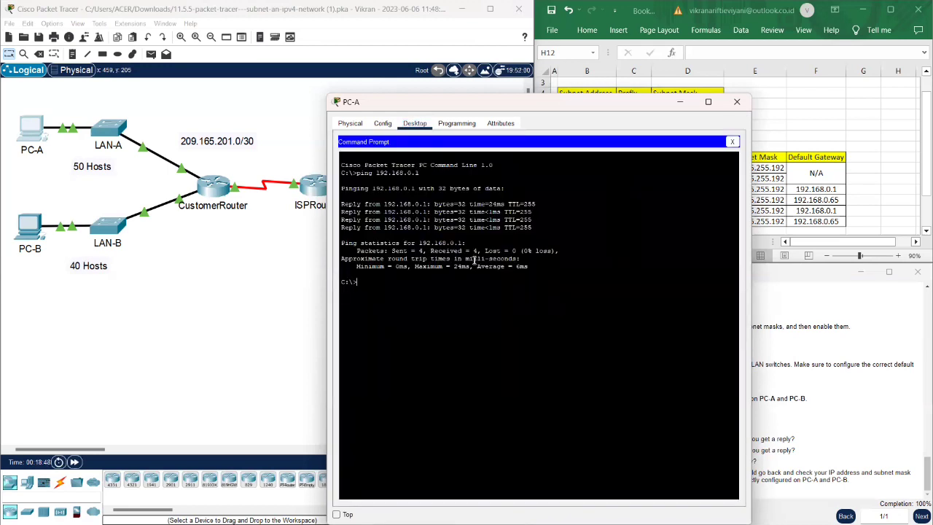
{"action": "type", "text": "ping"}
{"action": "type", "text": " 192"}
{"action": "type", "text": ".168"}
{"action": "type", "text": "."}
{"action": "type", "text": ".0"}
{"action": "type", "text": ".126"}
{"action": "key", "text": "Return"}
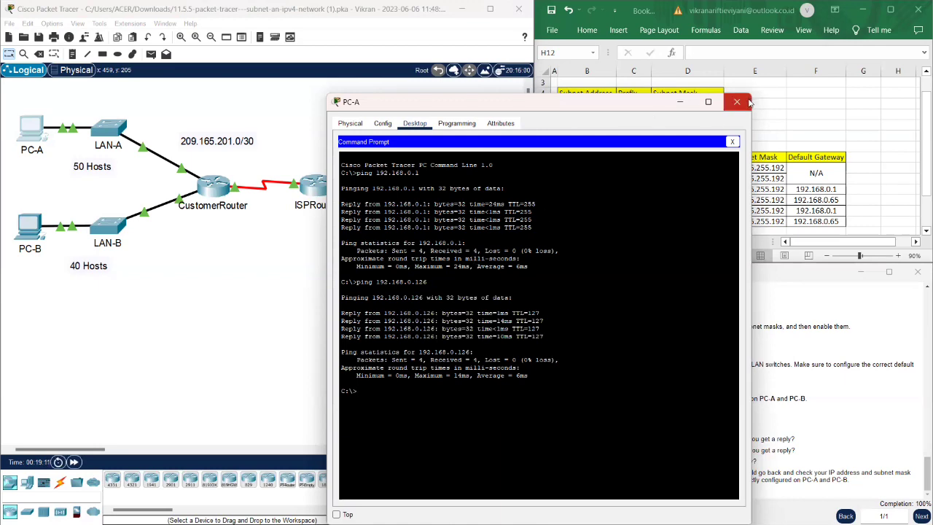
{"action": "left_click", "coordinate": [737, 102]}
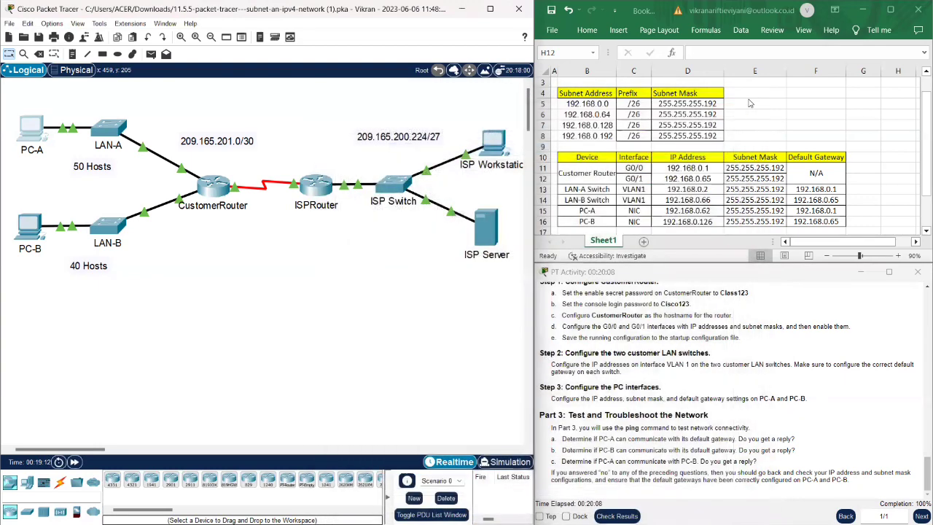